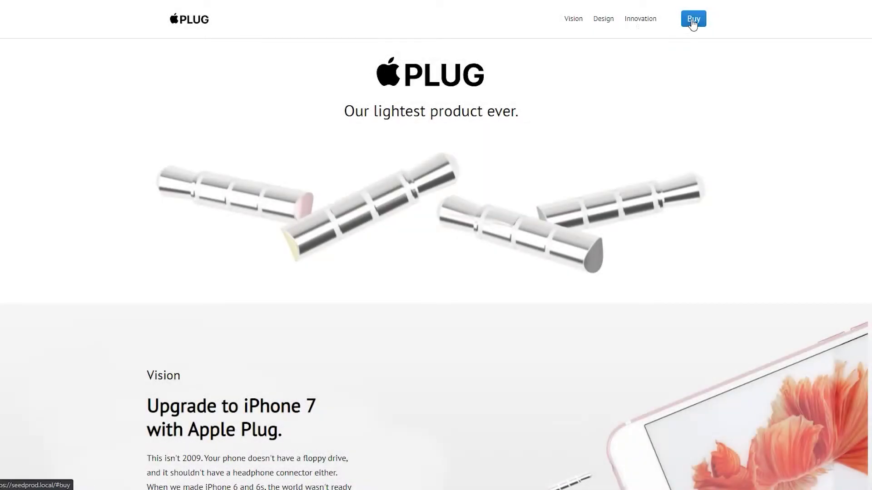
# Preview the Apple Plug page's Vision and Design nav links and try the signup email field.
pyautogui.click(693, 19)
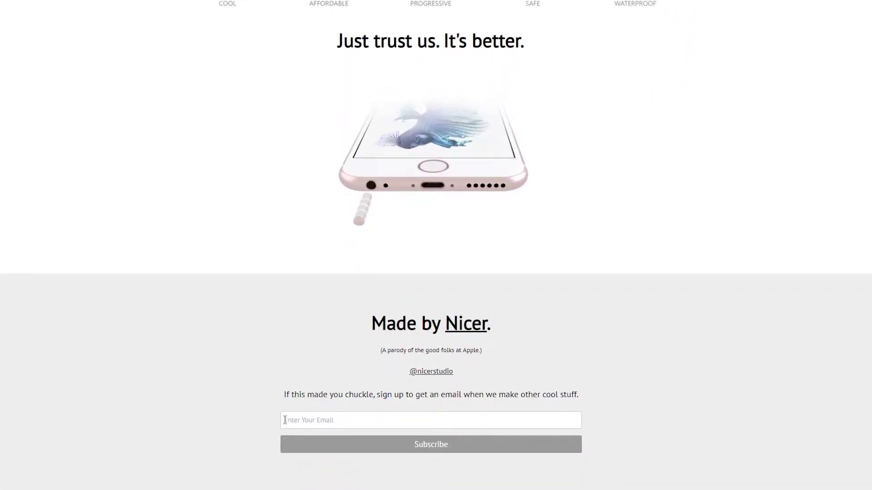
pyautogui.click(384, 422)
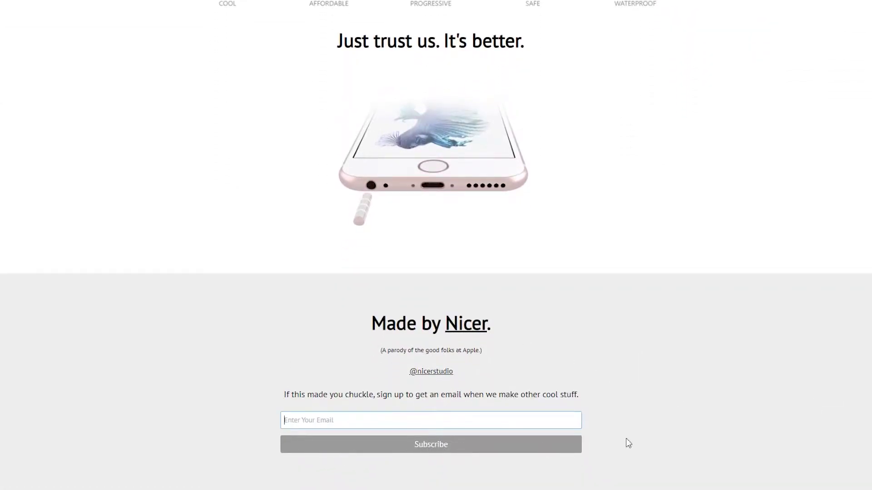
pyautogui.moveTo(868, 441); pyautogui.dragTo(832, 60)
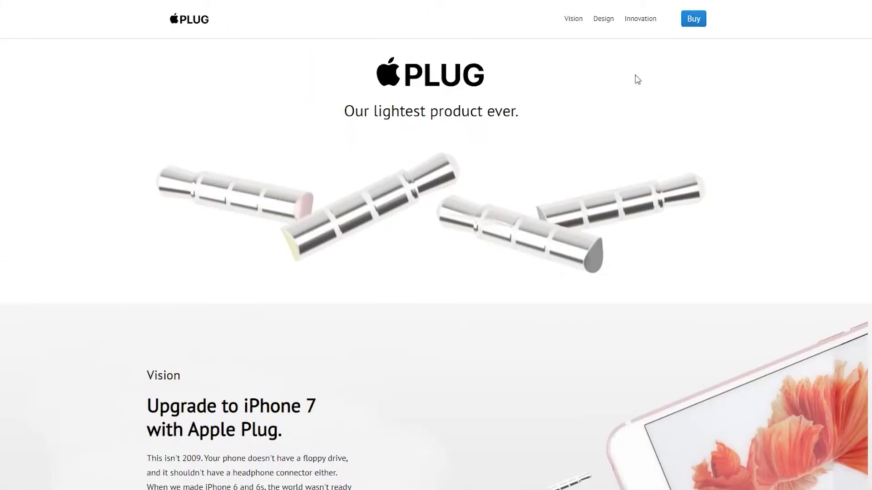
pyautogui.click(603, 19)
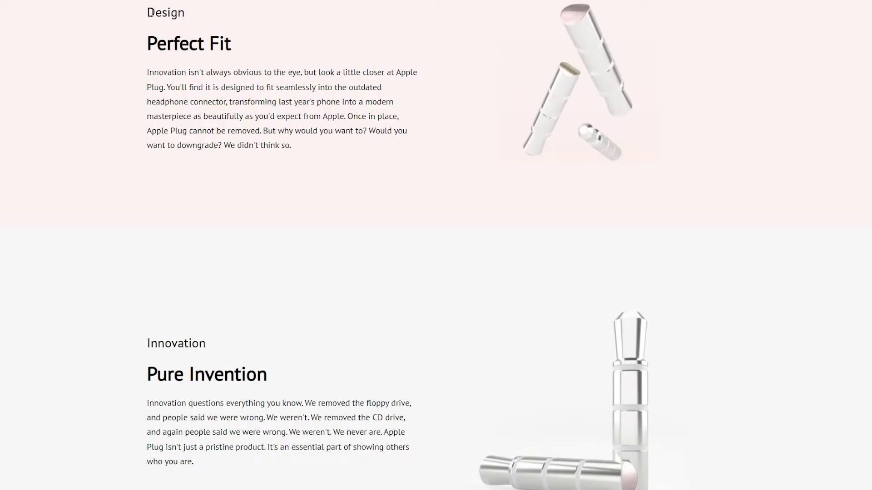
pyautogui.moveTo(152, 12); pyautogui.dragTo(195, 16)
pyautogui.click(230, 20)
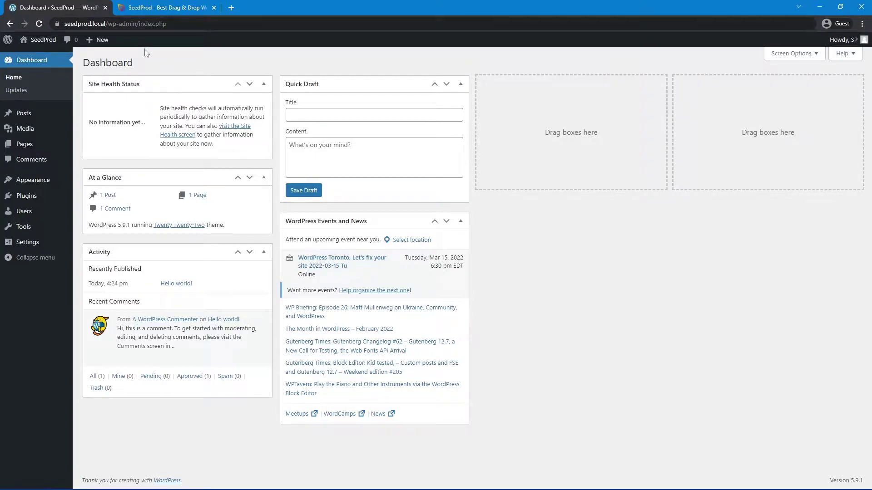
# Sign in at app.seedprod.com, download the Landing Page Pro zip and copy the licence key.
pyautogui.click(155, 7)
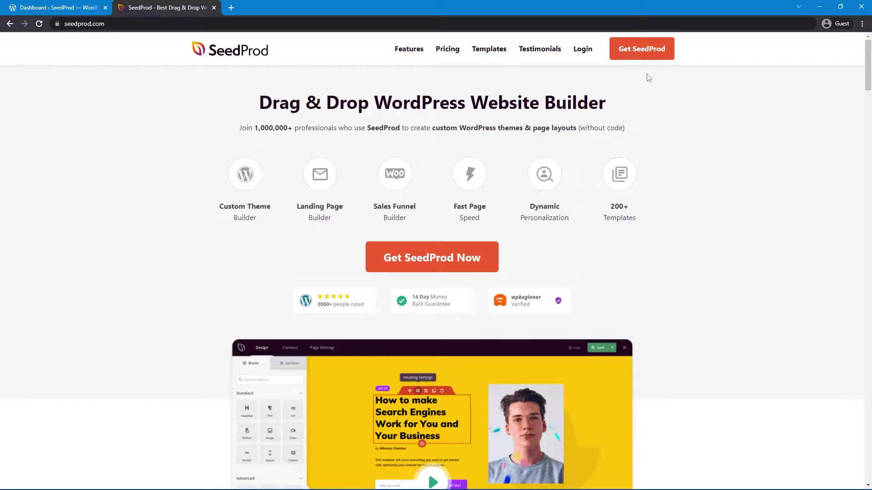
pyautogui.click(583, 49)
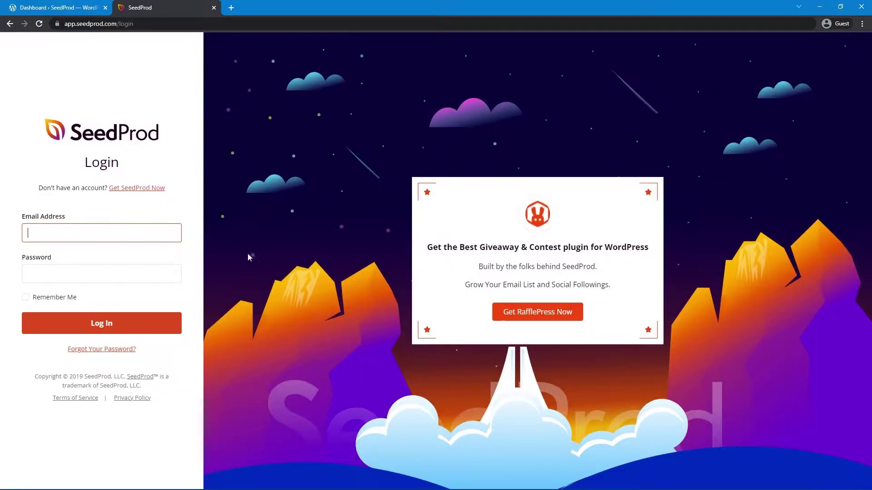
pyautogui.click(124, 324)
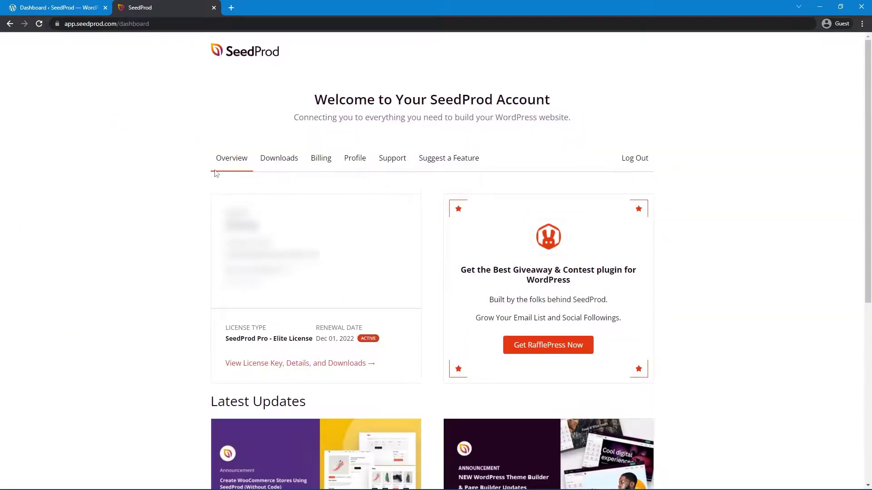
pyautogui.click(285, 164)
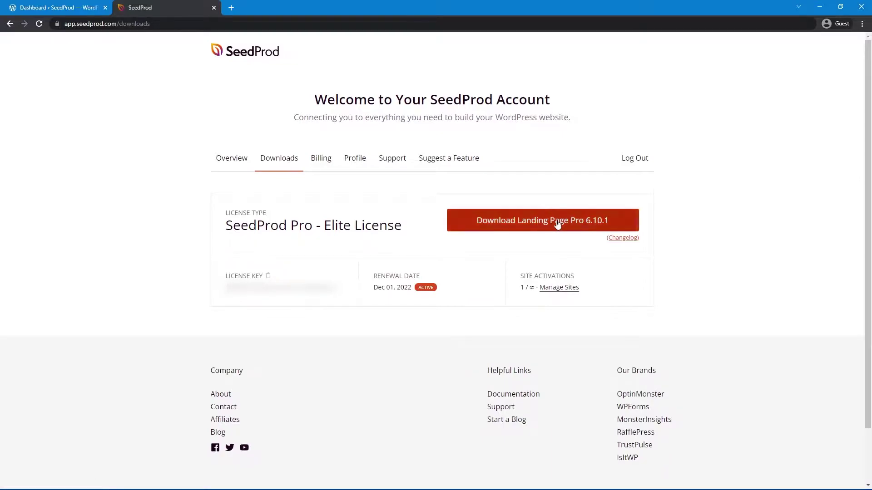
pyautogui.click(553, 226)
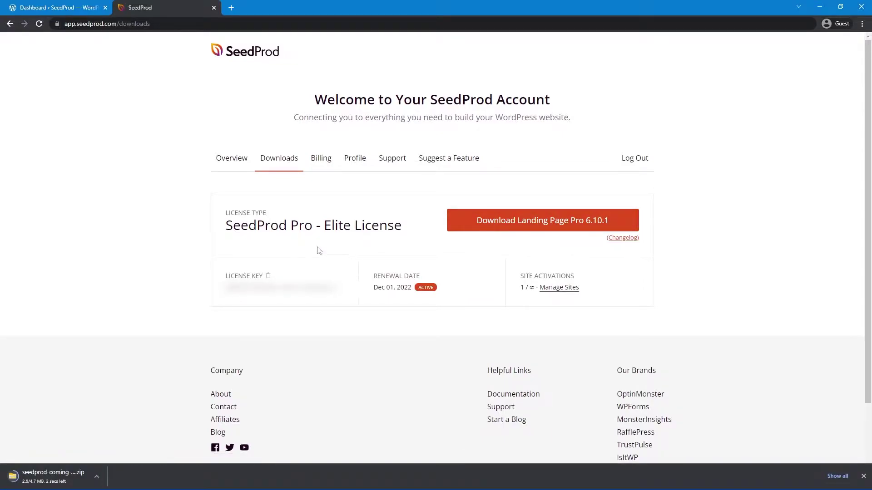
pyautogui.click(268, 276)
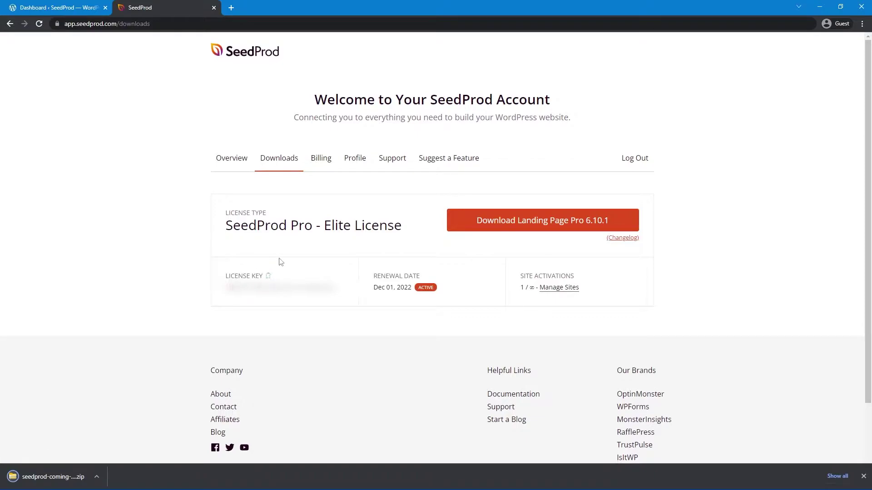
pyautogui.click(213, 10)
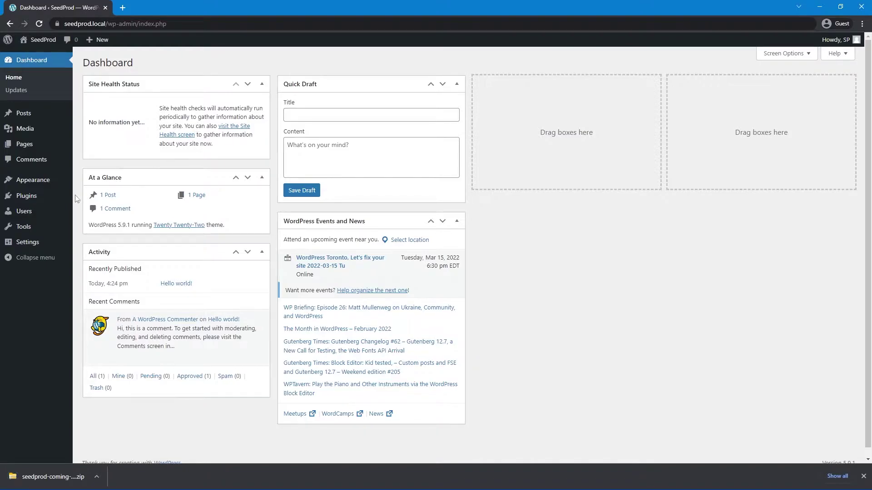
# Upload the SeedProd plugin zip under Plugins > Add New, install it and activate it.
pyautogui.moveTo(32, 199)
pyautogui.click(93, 210)
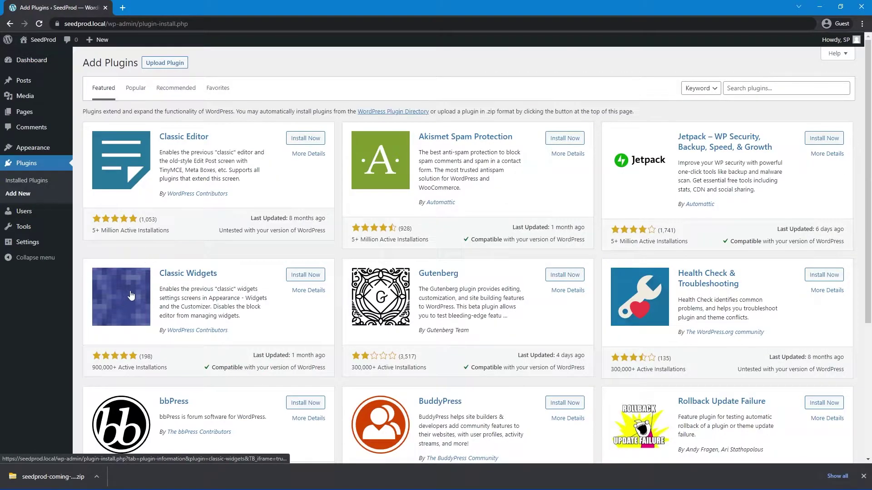
pyautogui.click(162, 63)
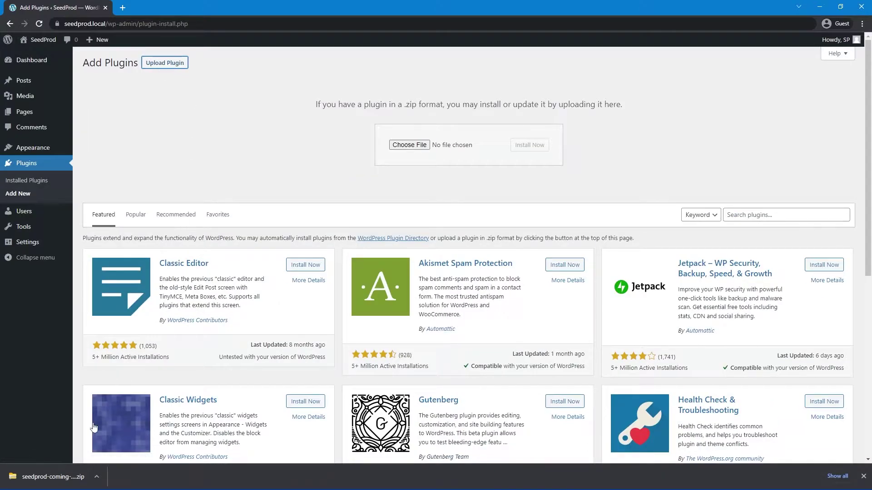
pyautogui.moveTo(45, 477); pyautogui.dragTo(413, 151)
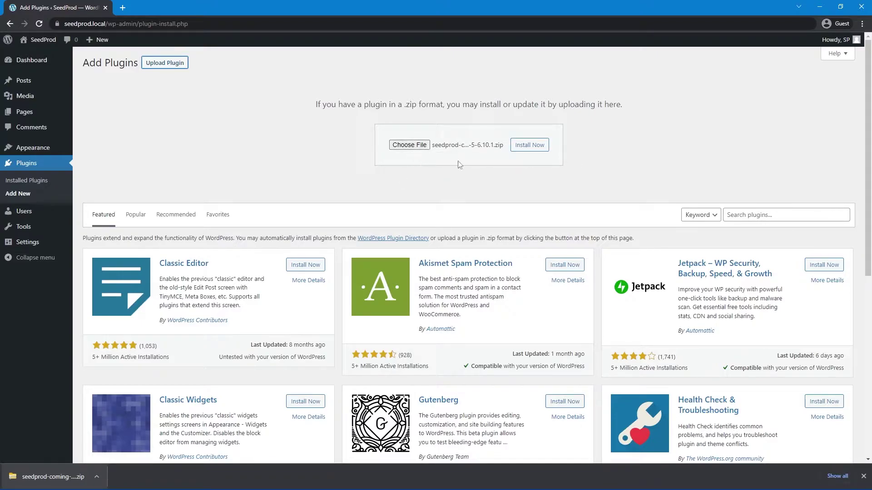
pyautogui.click(536, 146)
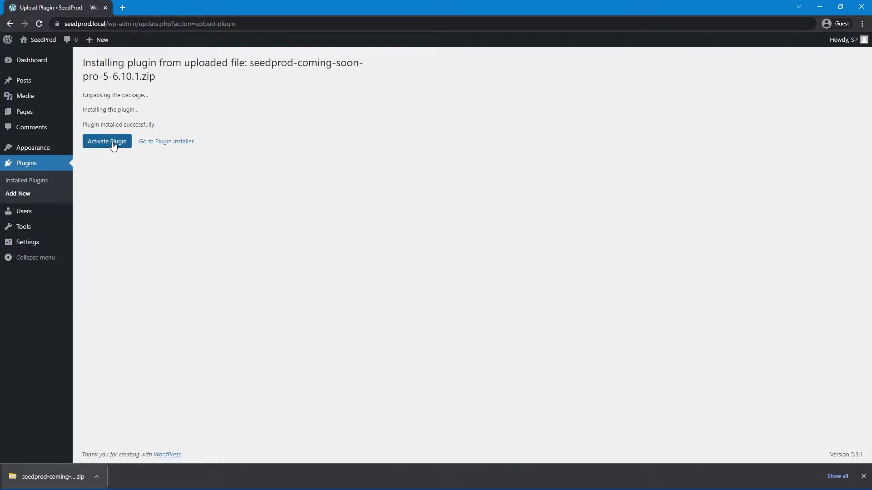
pyautogui.click(113, 143)
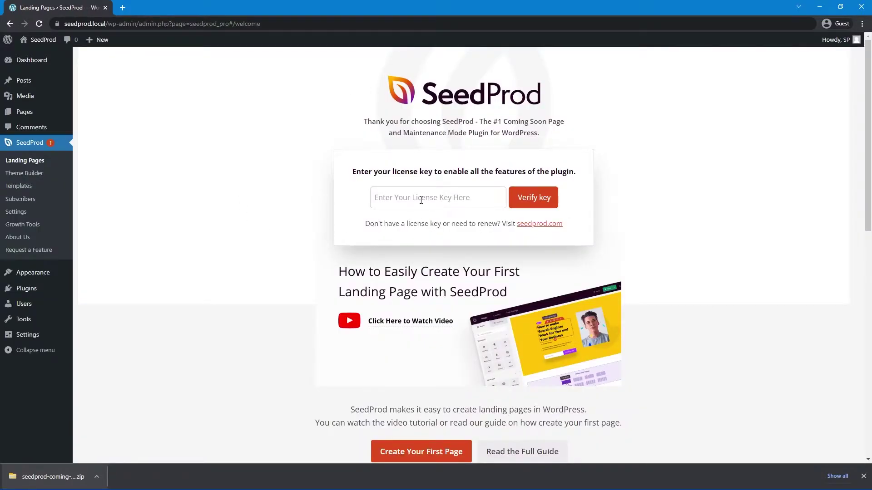
# Paste the copied licence key into SeedProd and verify it.
pyautogui.rightClick(421, 199)
pyautogui.click(474, 267)
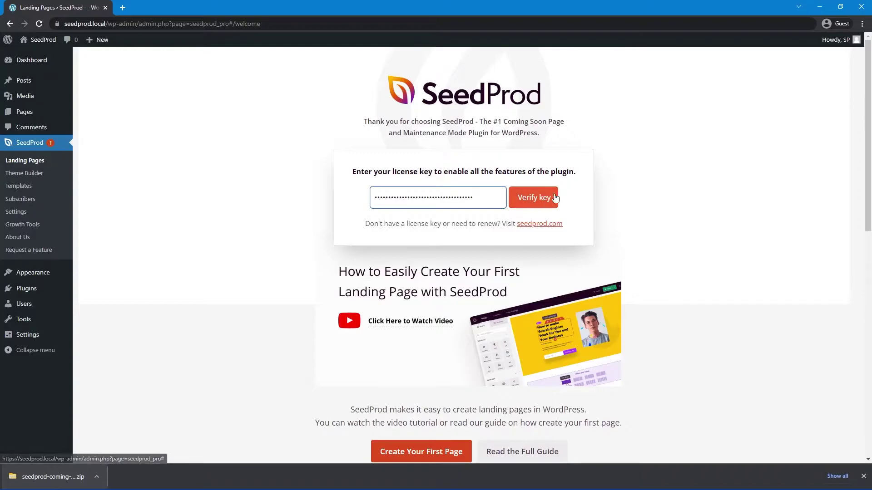
pyautogui.click(539, 202)
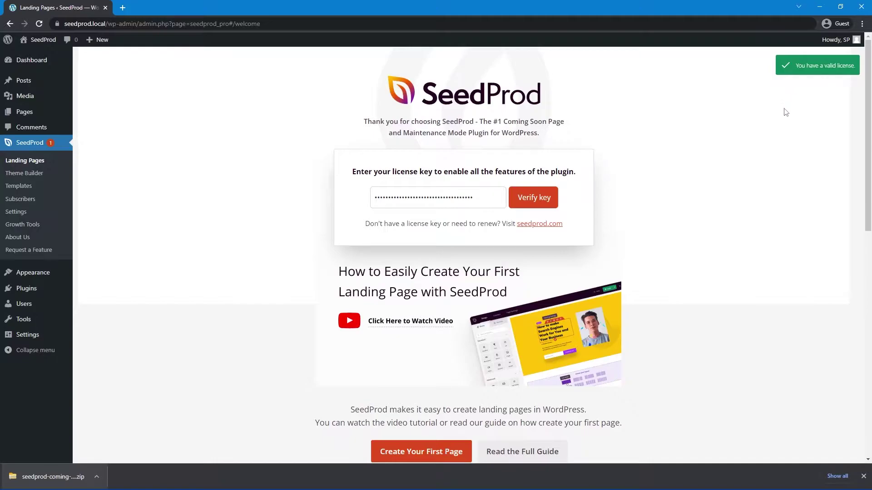
pyautogui.click(863, 475)
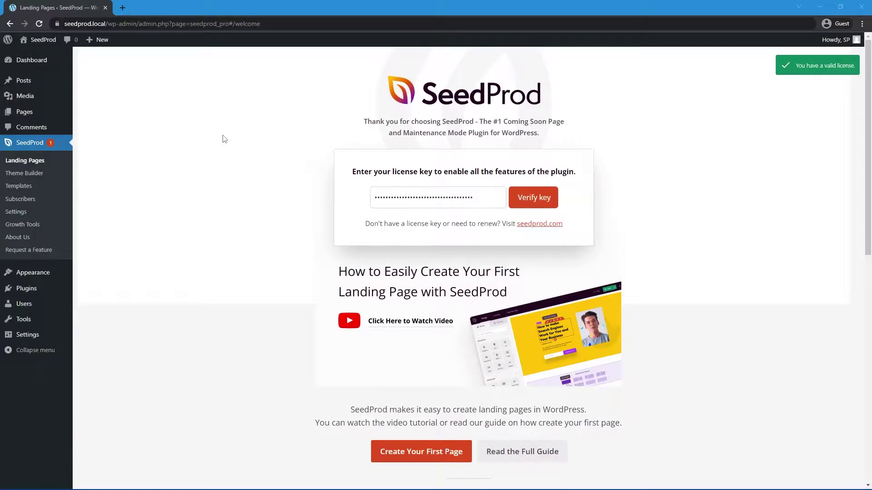
# Open the SeedProd Theme Builder and browse the Themes gallery, closing it without choosing one.
pyautogui.click(28, 174)
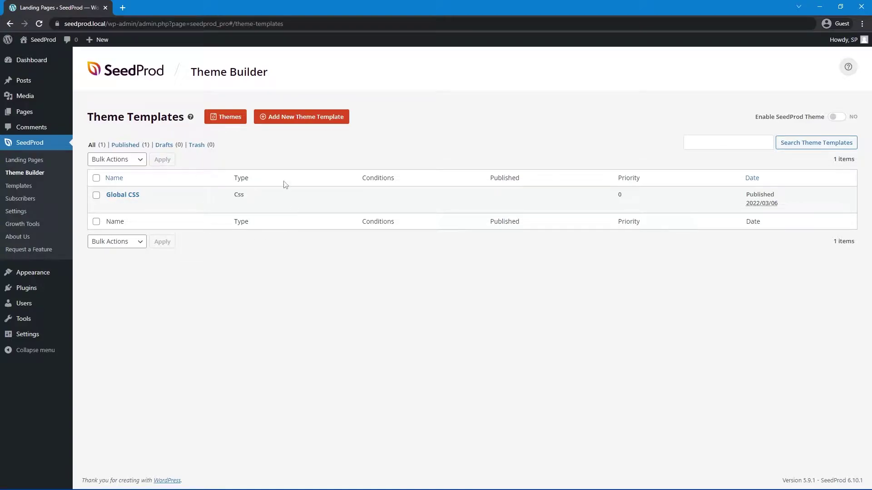
pyautogui.click(234, 117)
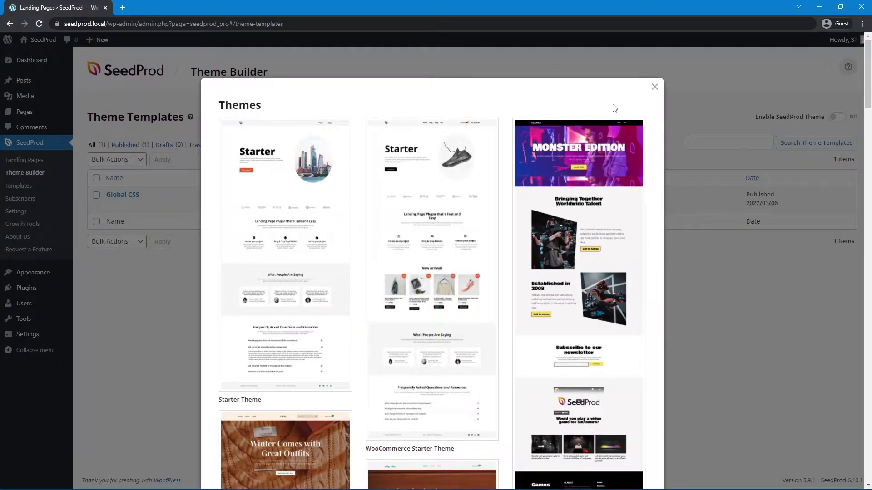
pyautogui.scroll(-15, 487, 163)
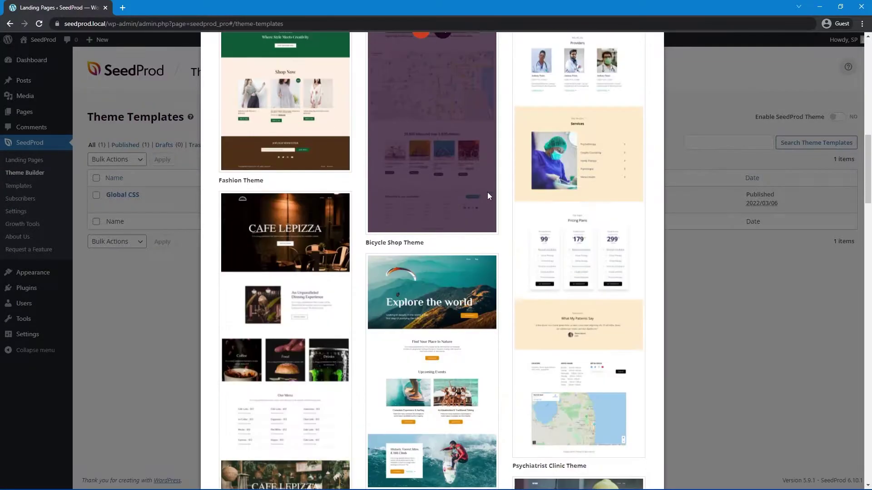
pyautogui.scroll(-4, 487, 192)
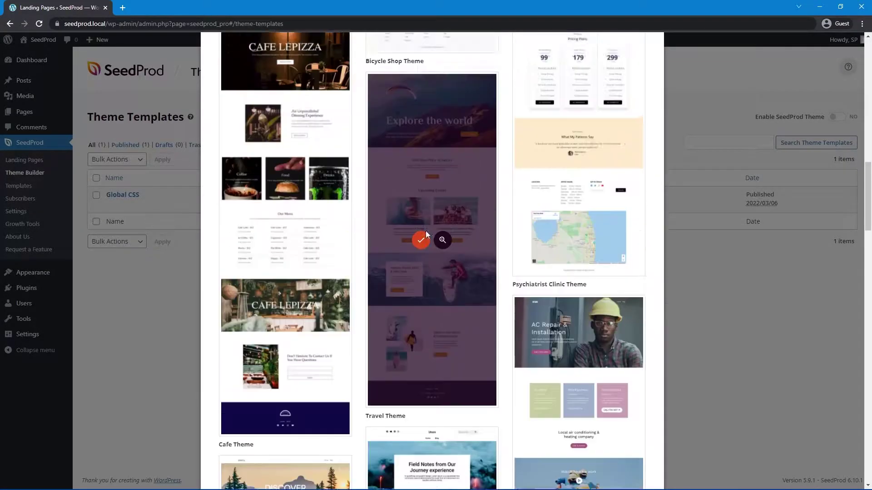
pyautogui.scroll(18, 426, 234)
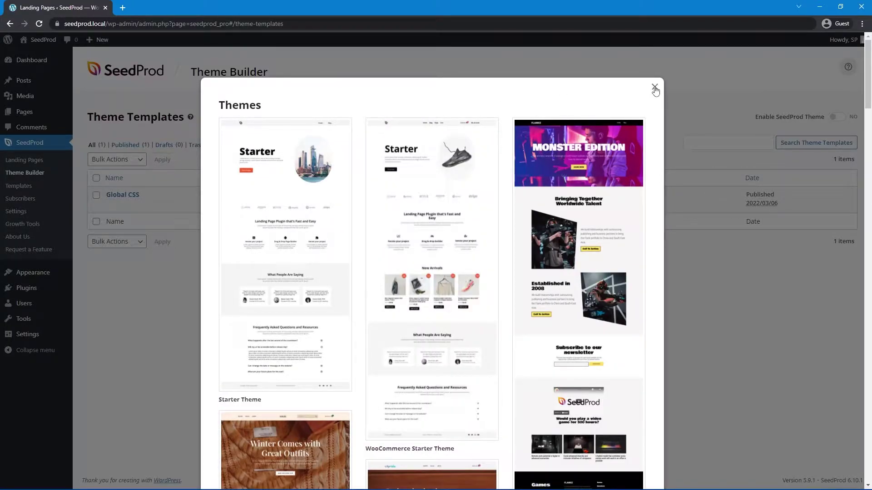
pyautogui.click(654, 87)
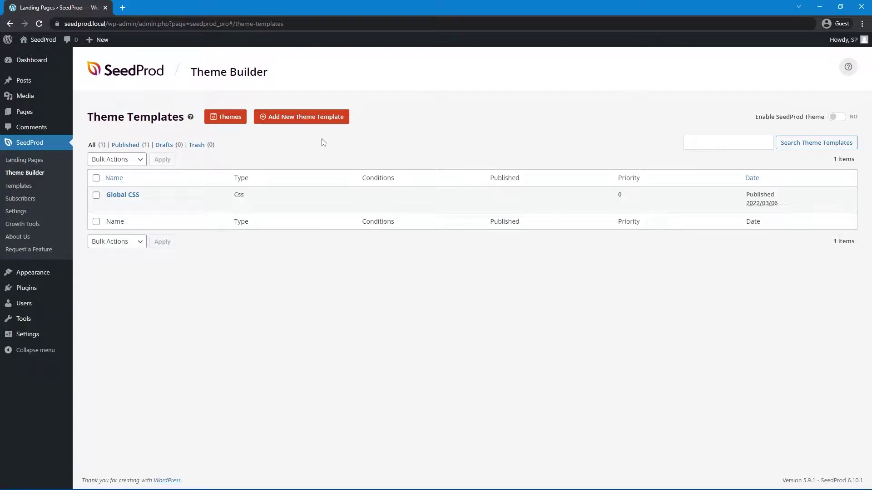
# Open the Global CSS template and keep PT Sans as the header font.
pyautogui.moveTo(177, 209)
pyautogui.click(123, 205)
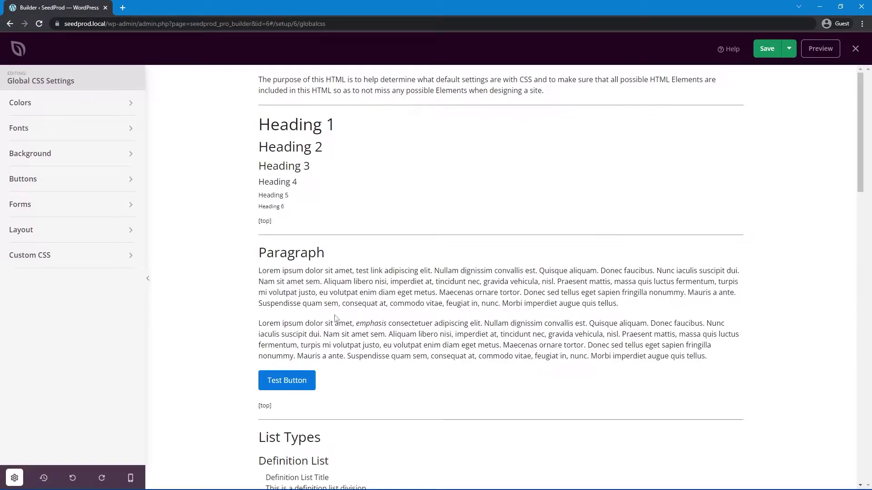
pyautogui.moveTo(861, 102); pyautogui.dragTo(849, 364)
pyautogui.click(81, 131)
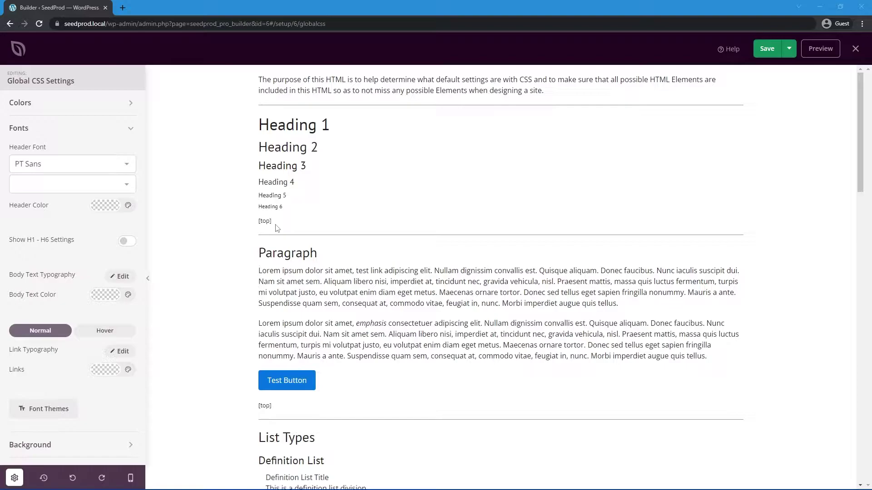
pyautogui.click(127, 164)
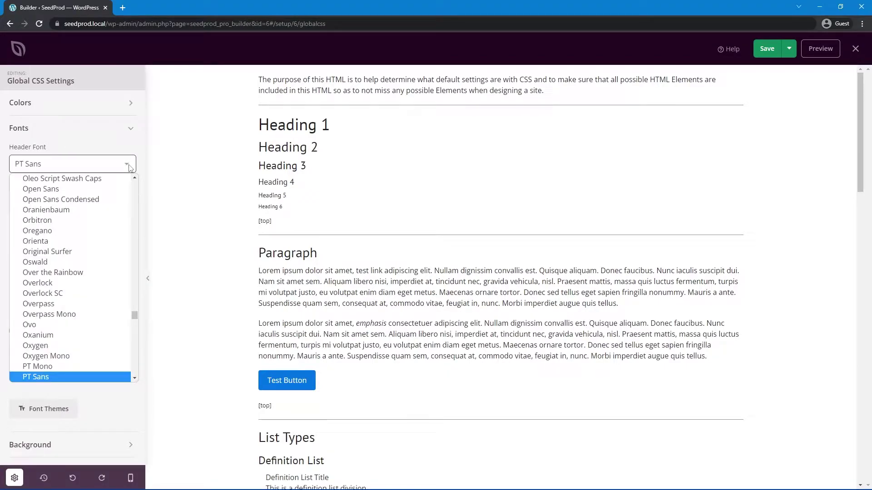
pyautogui.click(44, 378)
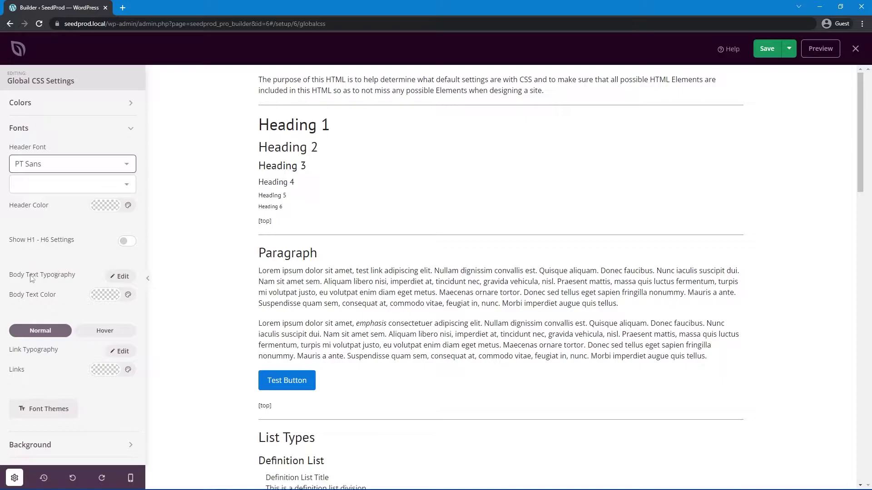
# Review the body text font options, then save the Global CSS and exit to Theme Templates.
pyautogui.click(106, 277)
pyautogui.scroll(-2, 103, 281)
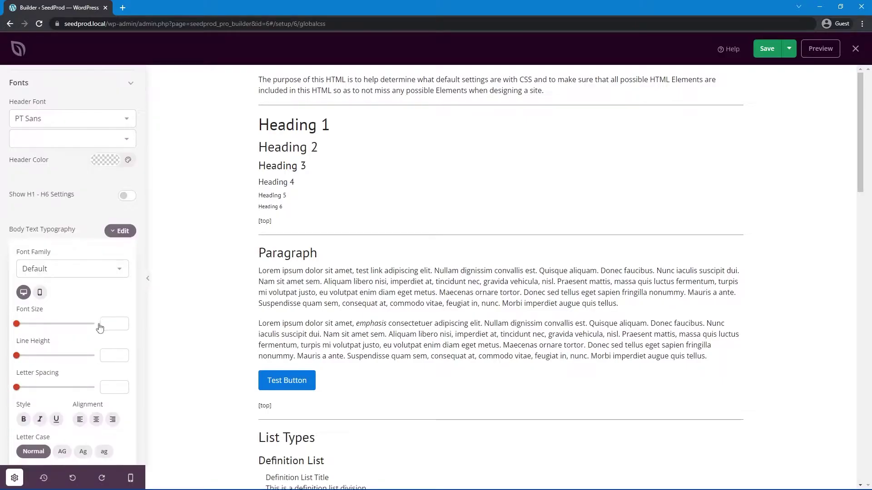
pyautogui.click(62, 225)
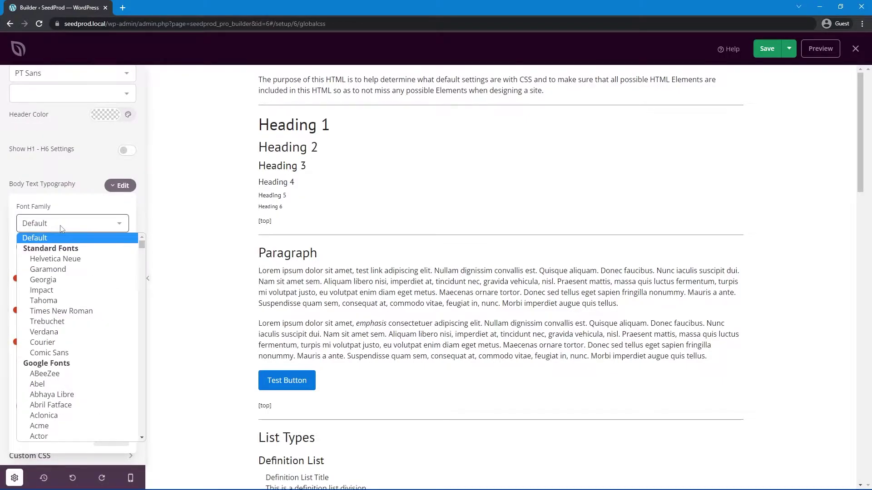
pyautogui.click(838, 294)
pyautogui.scroll(-15, 838, 294)
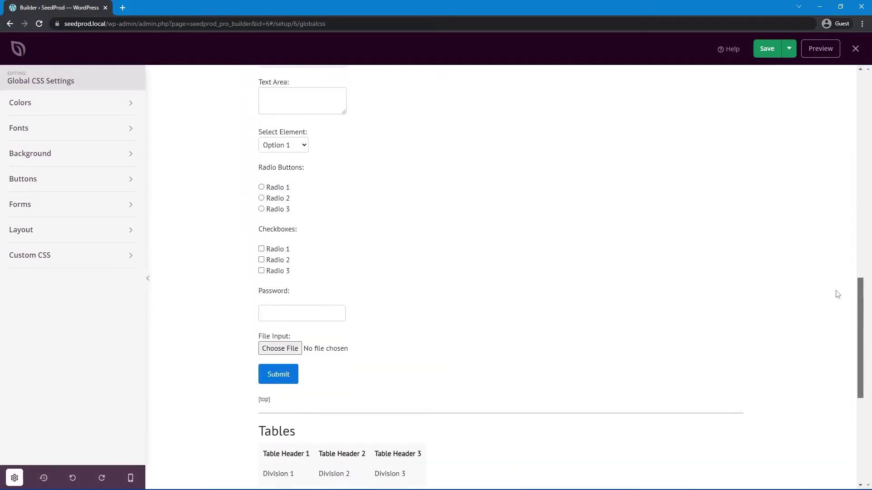
pyautogui.scroll(15, 837, 294)
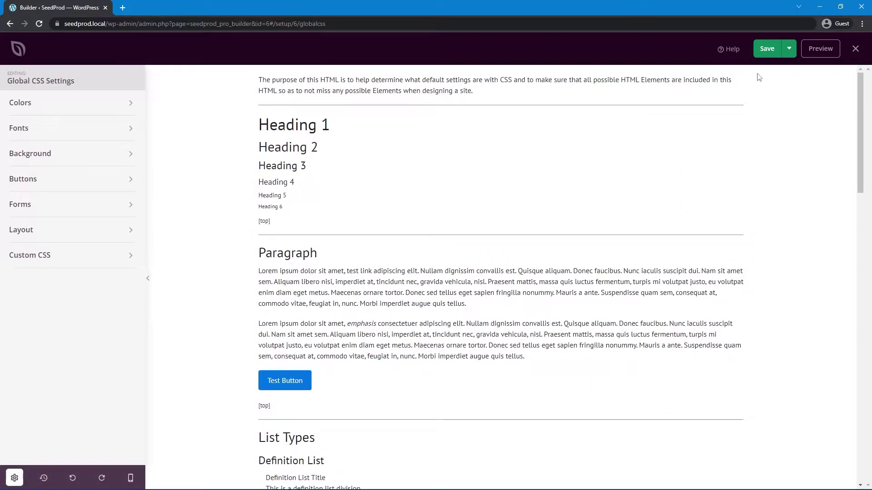
pyautogui.click(766, 48)
pyautogui.click(855, 48)
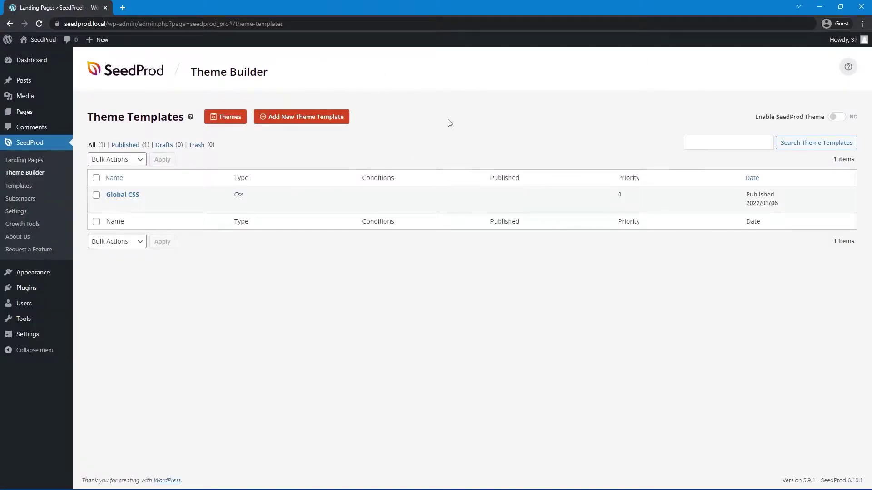
# Create a Custom Page template named Main Page with an Include Entire Site condition and save it.
pyautogui.click(300, 116)
pyautogui.click(383, 244)
pyautogui.write('Main Page')
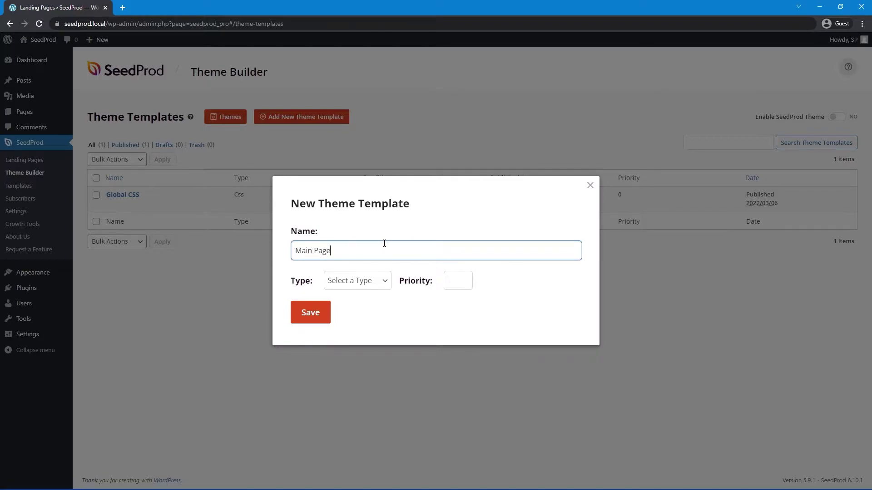
pyautogui.click(382, 281)
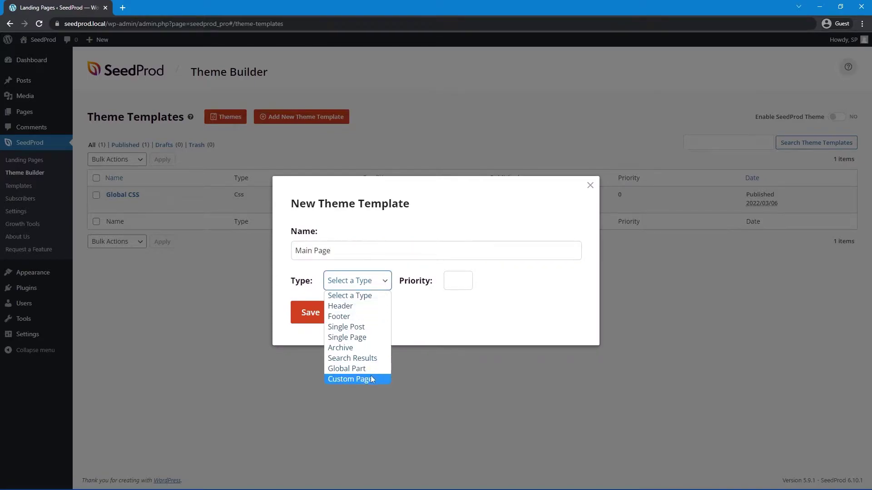
pyautogui.click(350, 380)
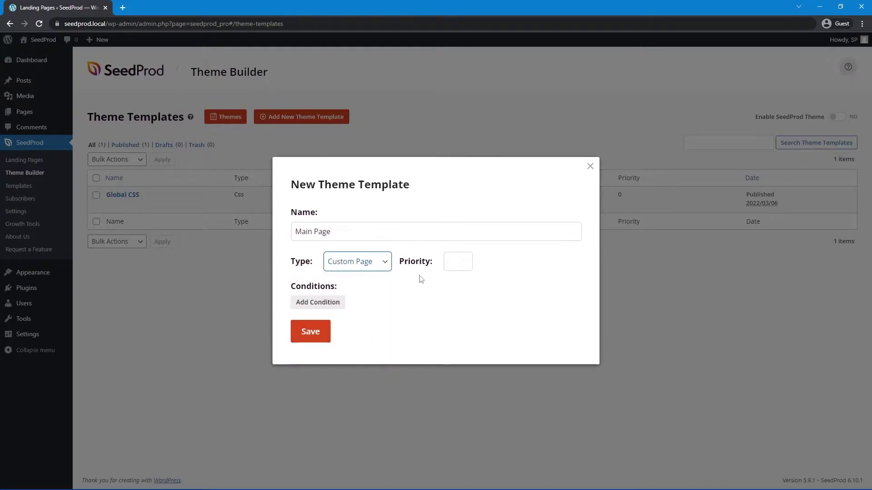
pyautogui.click(322, 302)
pyautogui.click(389, 300)
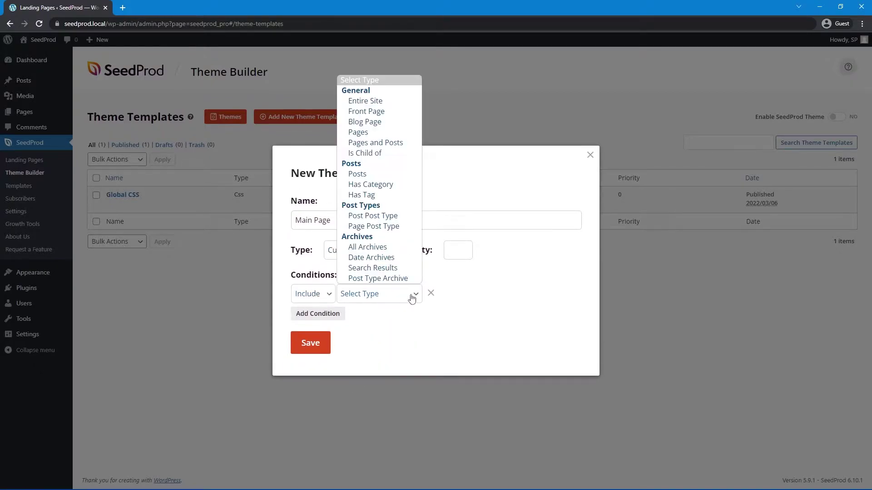
pyautogui.click(377, 104)
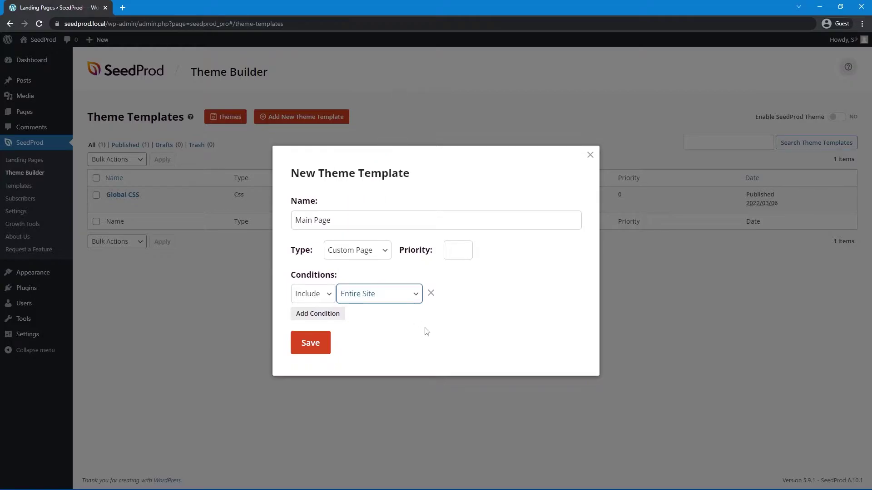
pyautogui.click(308, 344)
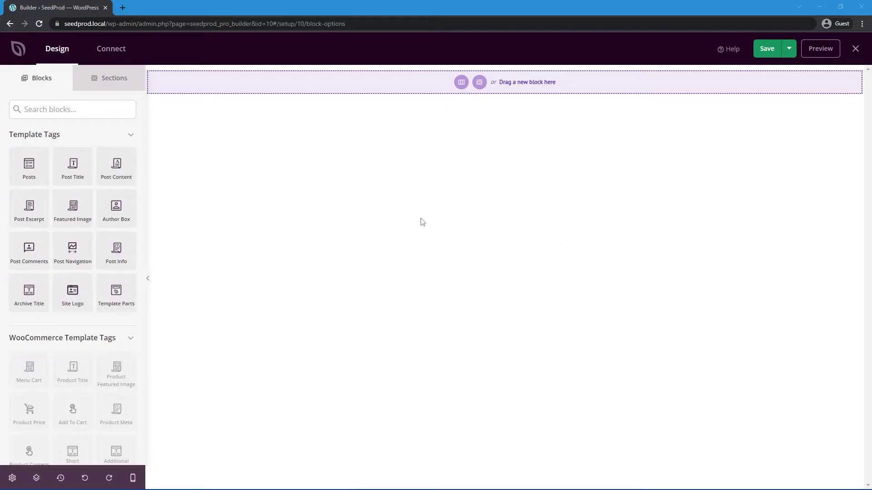
# Collapse the WooCommerce template tags group and try dragging an Image block onto the empty page.
pyautogui.scroll(-4, 77, 194)
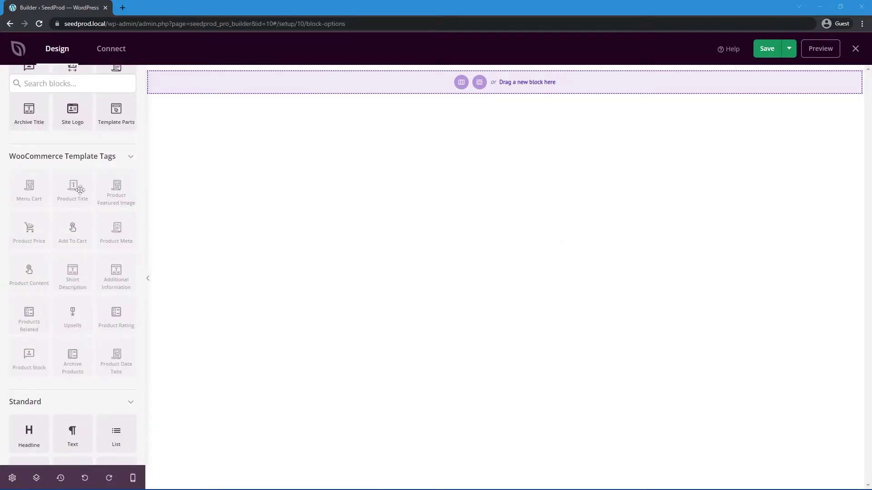
pyautogui.click(121, 158)
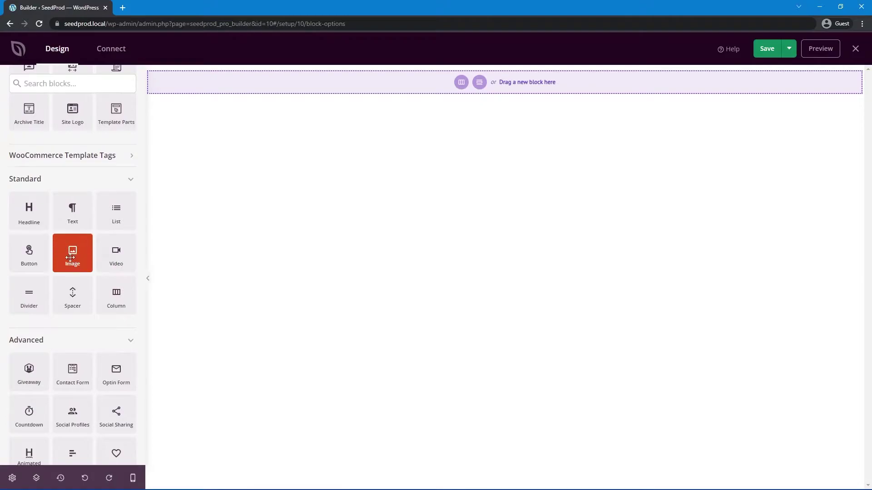
pyautogui.moveTo(72, 254); pyautogui.dragTo(123, 237)
pyautogui.moveTo(67, 254); pyautogui.dragTo(544, 185)
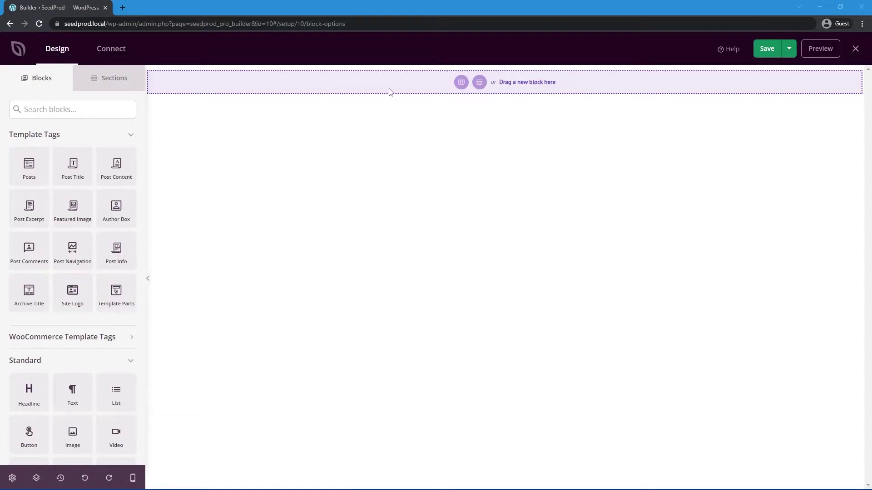
# Add a three-column section and drag the dividers to widen the middle column.
pyautogui.click(461, 83)
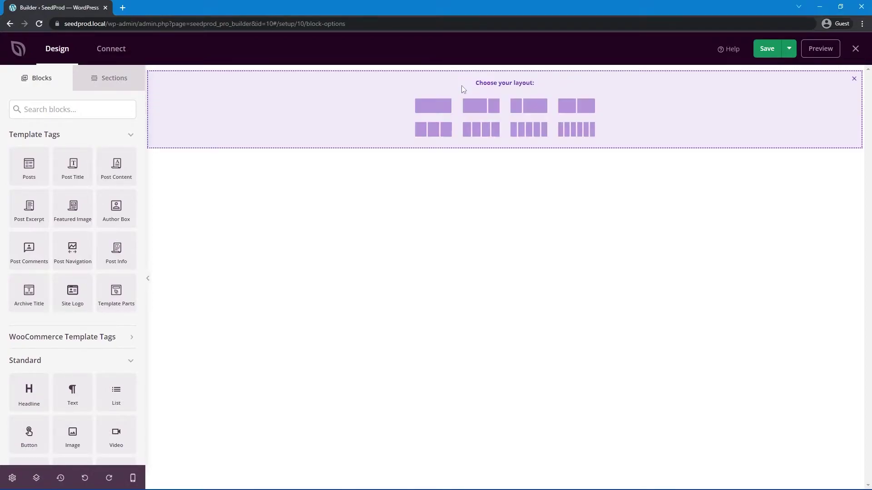
pyautogui.click(433, 130)
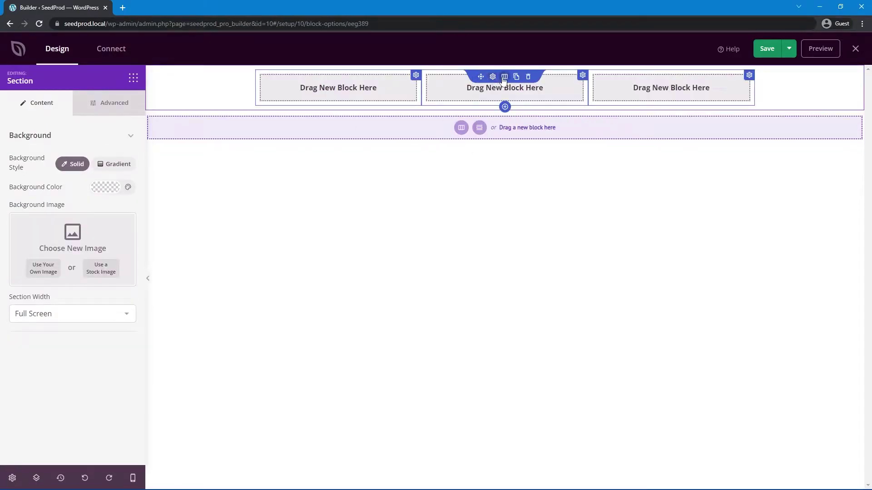
pyautogui.click(505, 78)
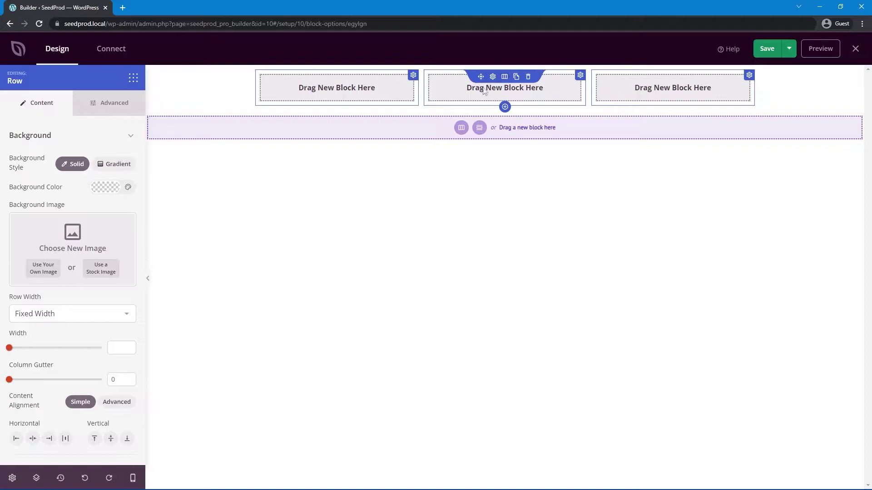
pyautogui.moveTo(421, 84); pyautogui.dragTo(357, 82)
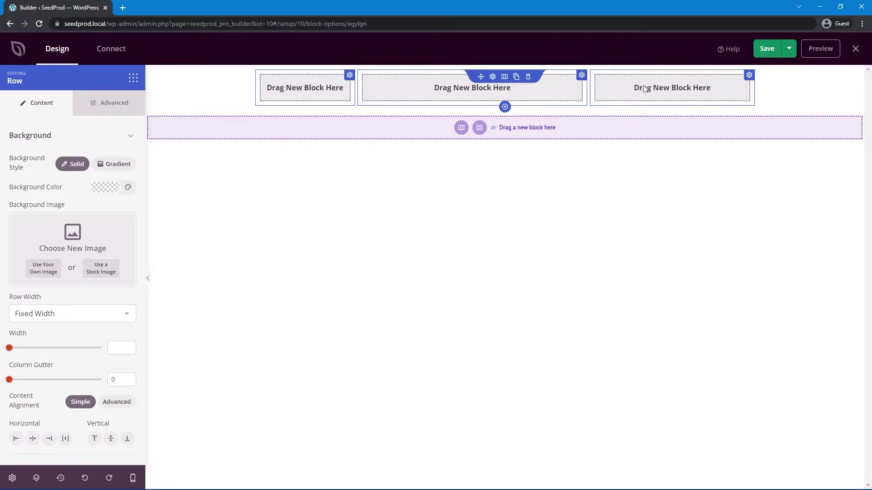
pyautogui.moveTo(589, 88); pyautogui.dragTo(669, 86)
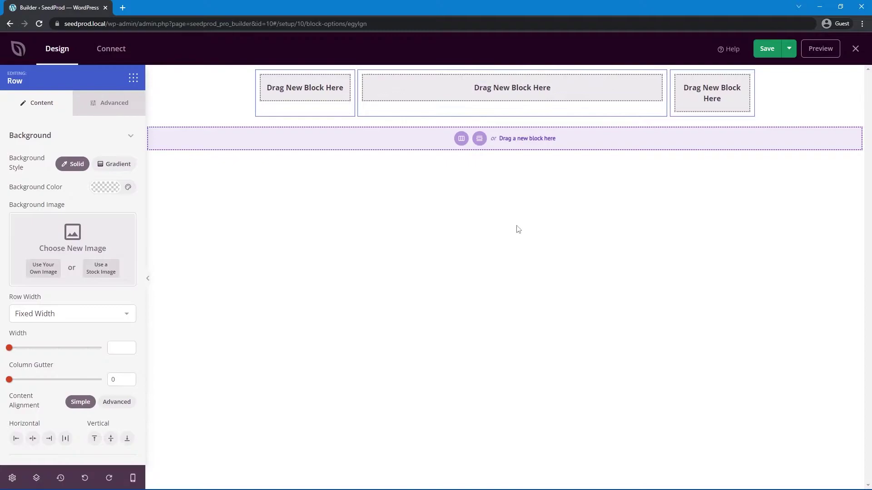
pyautogui.click(134, 82)
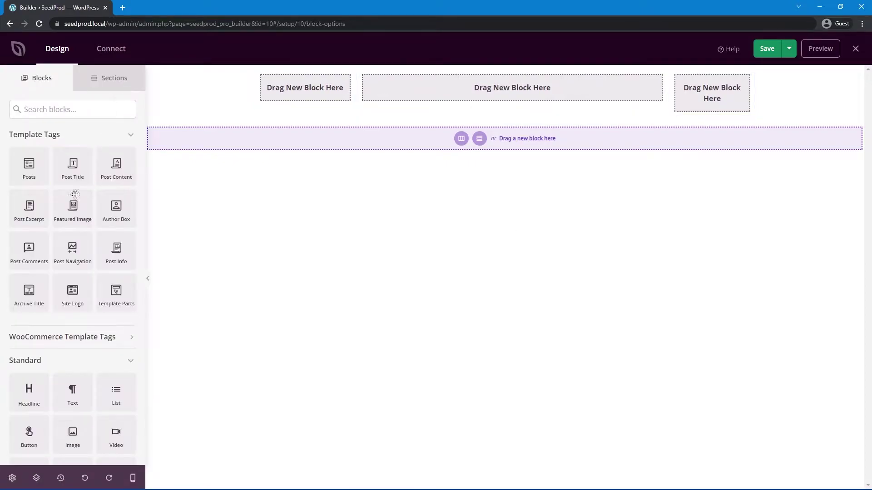
# Drop an Image block into the first column and insert logo-small.jpg from the Media Library.
pyautogui.scroll(-3, 75, 229)
pyautogui.moveTo(83, 303); pyautogui.dragTo(293, 105)
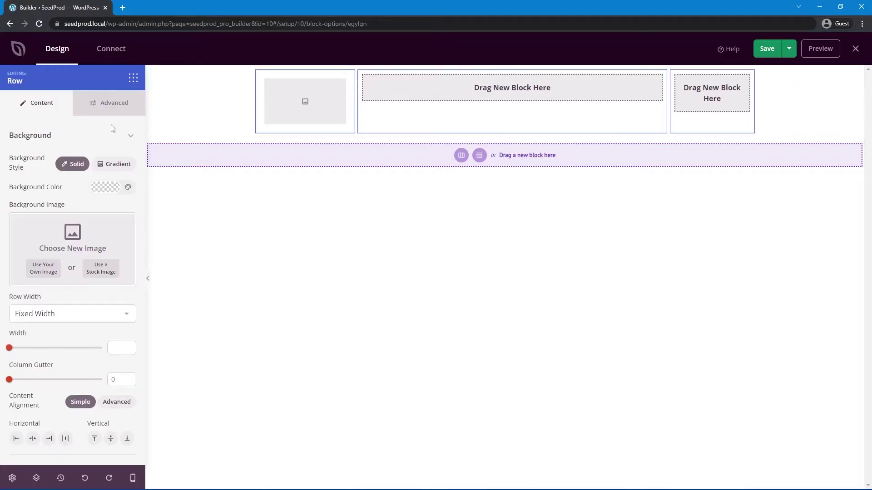
pyautogui.click(41, 272)
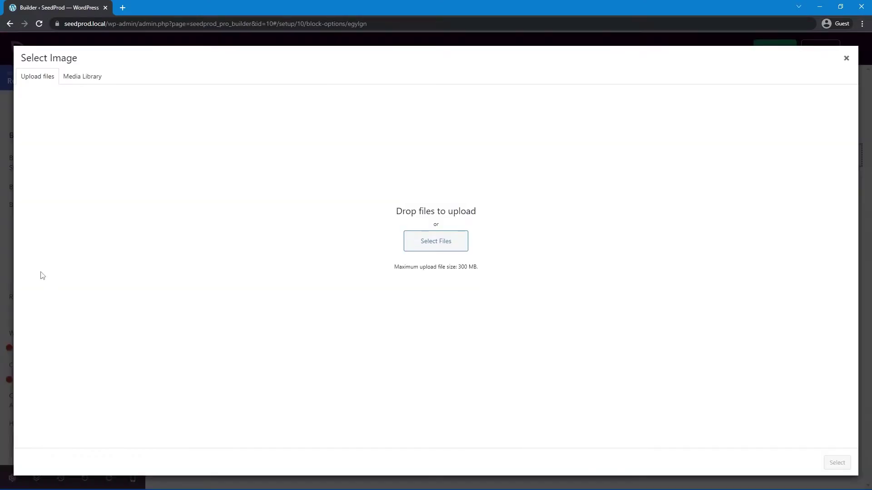
pyautogui.click(84, 78)
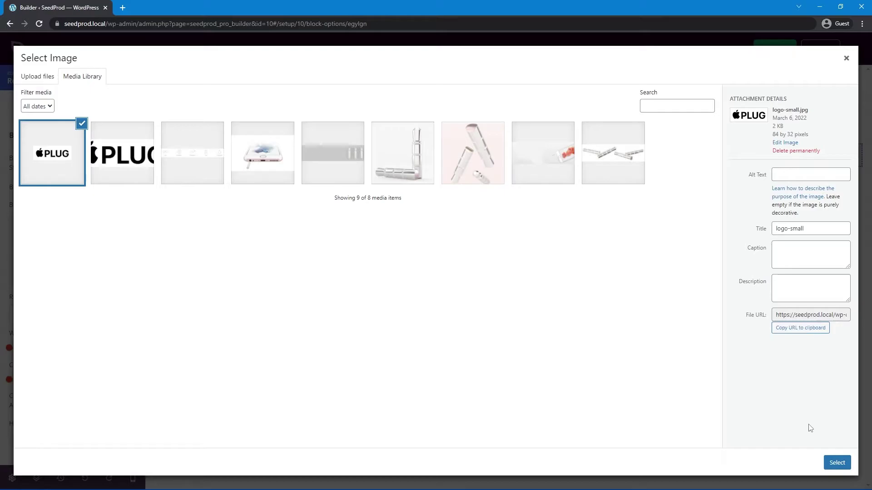
pyautogui.click(837, 462)
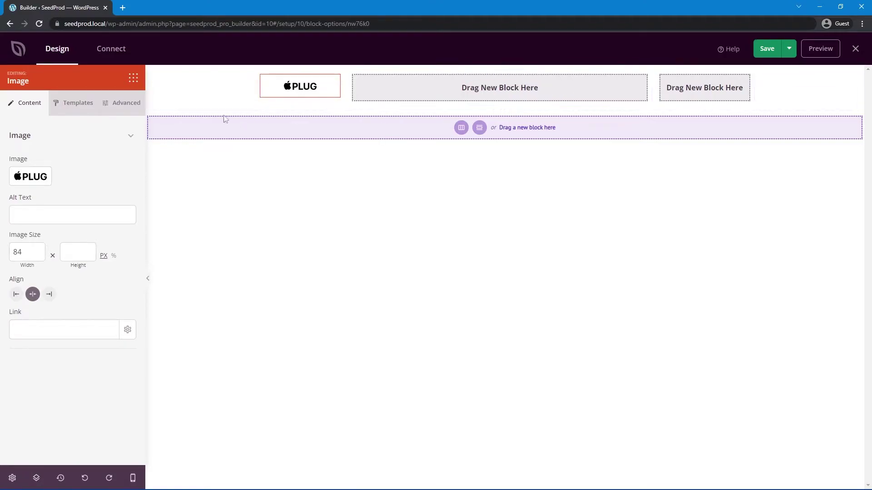
# Search blocks for 'menu' and drop a Nav Menu into the middle column.
pyautogui.click(133, 82)
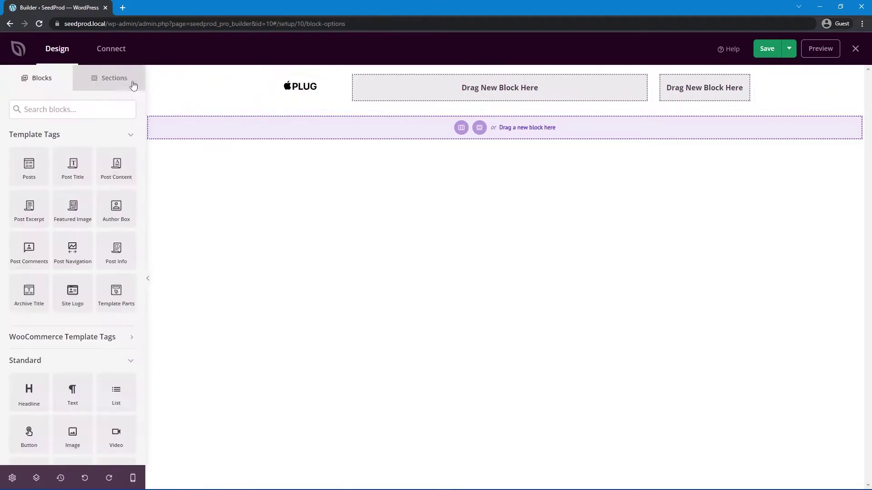
pyautogui.click(51, 107)
pyautogui.write('menu')
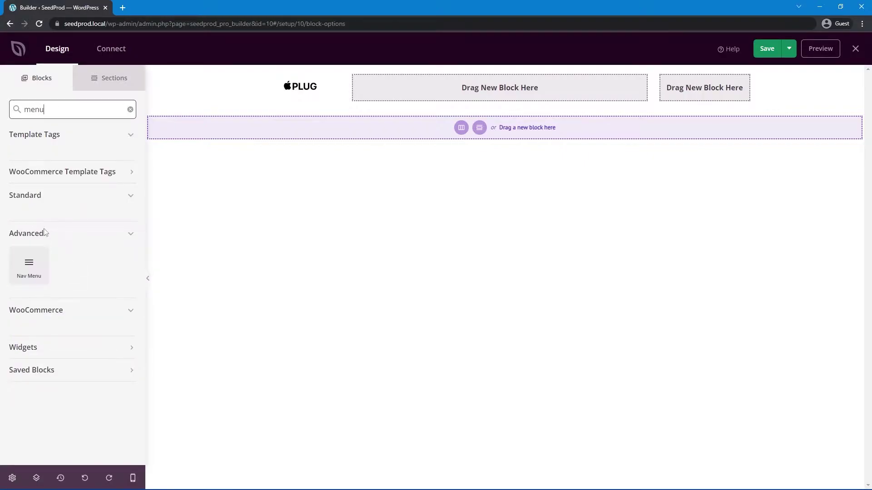
pyautogui.moveTo(29, 266); pyautogui.dragTo(493, 93)
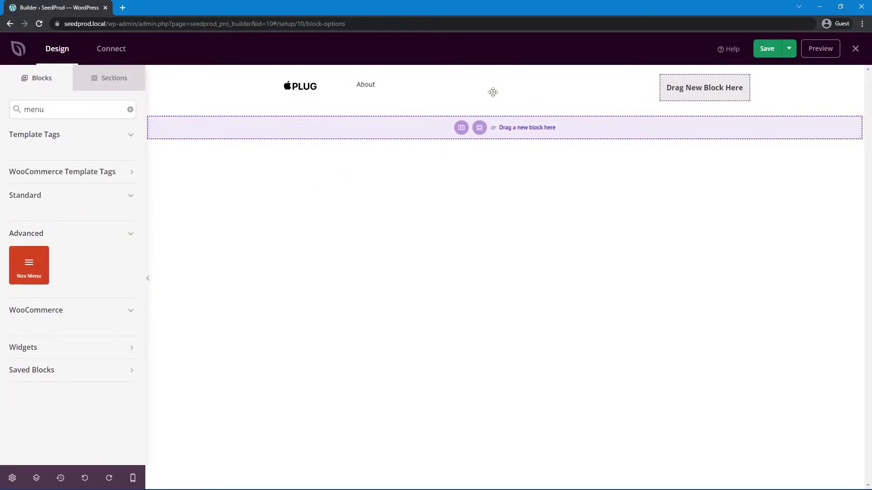
pyautogui.click(488, 82)
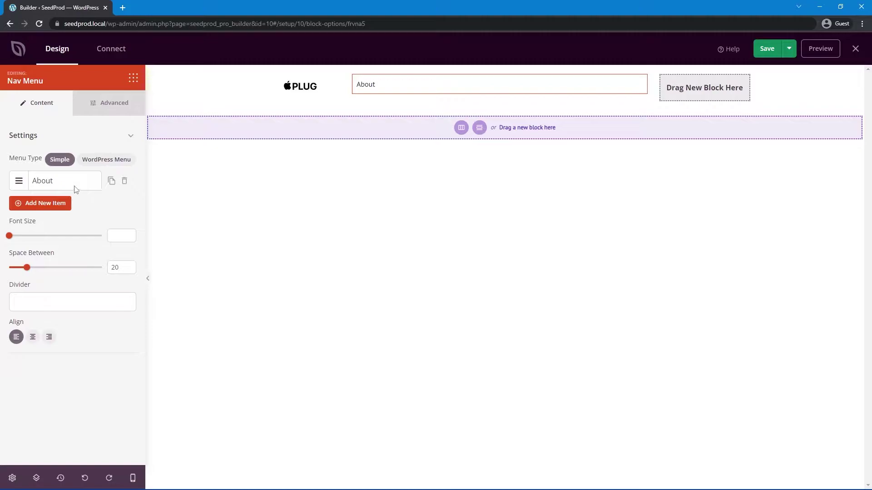
# Rename the About item to Vision, link it to #vision, and check the Design and Innovation links.
pyautogui.click(39, 182)
pyautogui.doubleClick(57, 224)
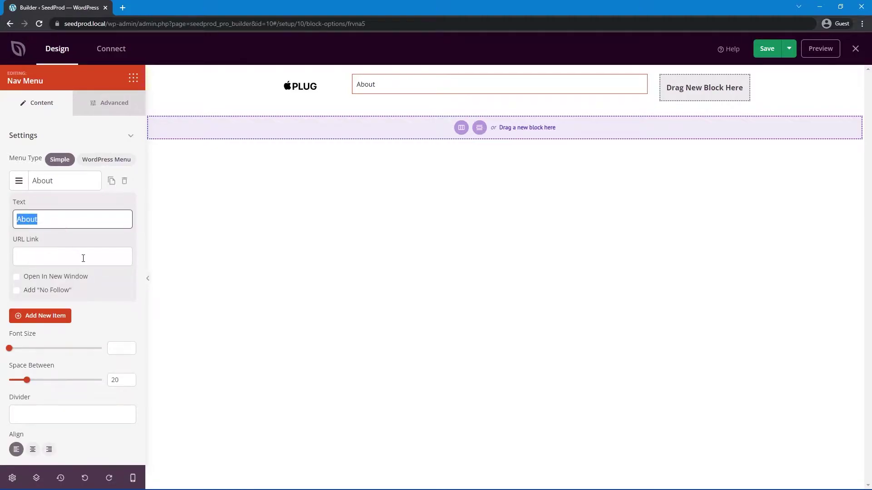
pyautogui.write('Vision')
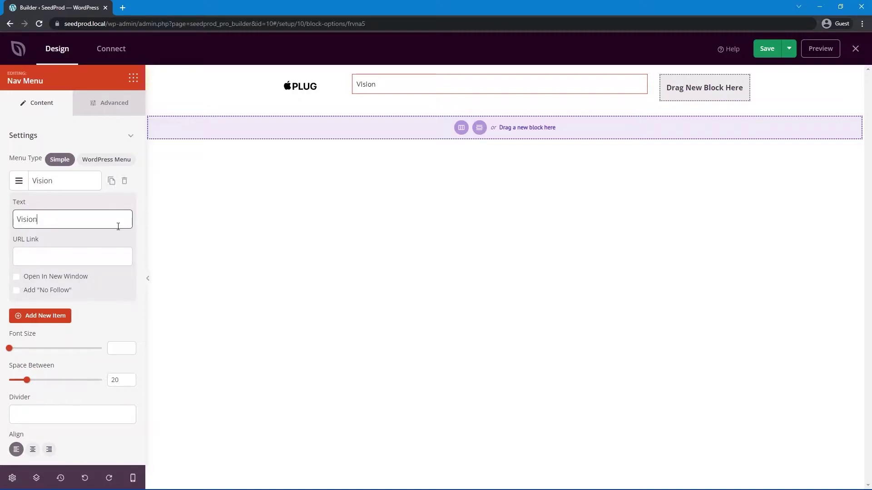
pyautogui.click(78, 258)
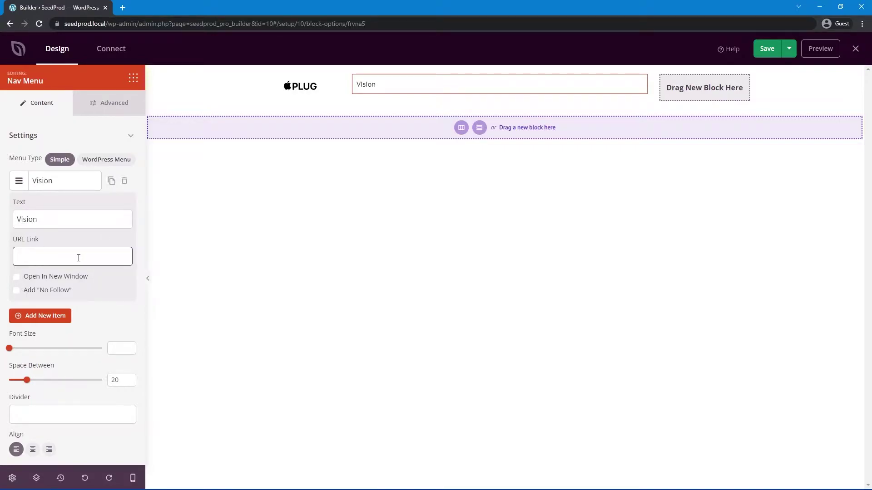
pyautogui.write('vis')
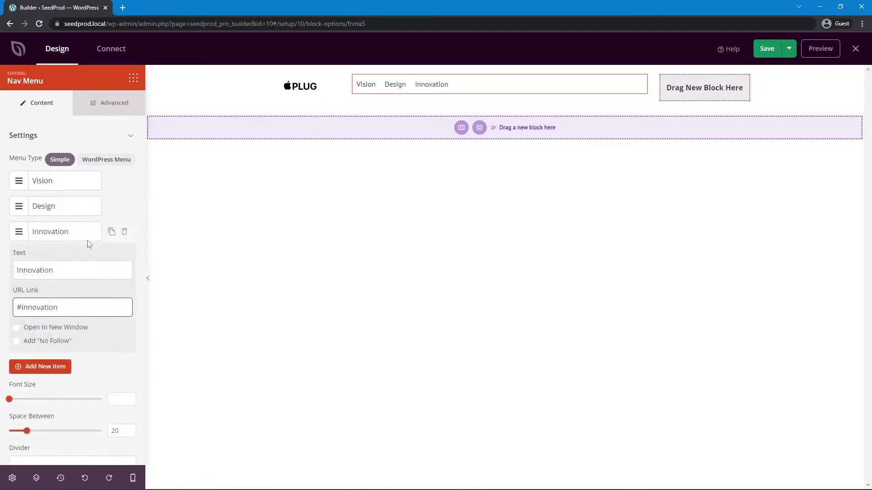
pyautogui.doubleClick(63, 270)
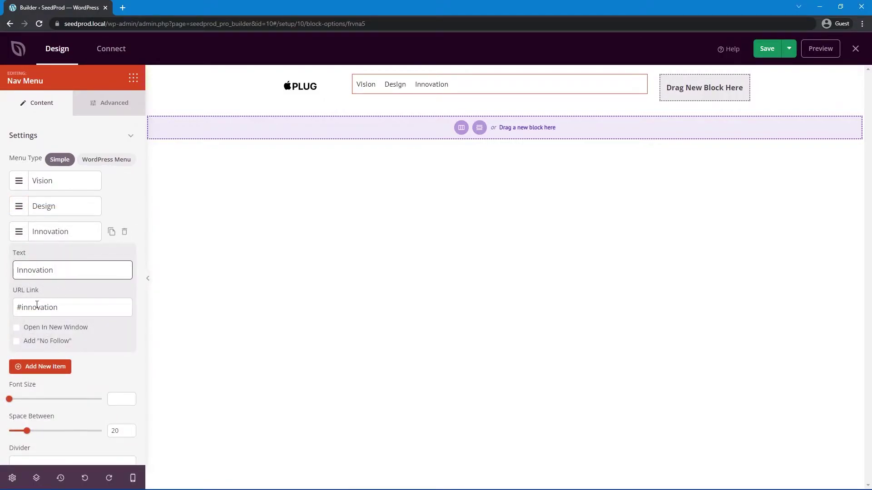
pyautogui.click(34, 232)
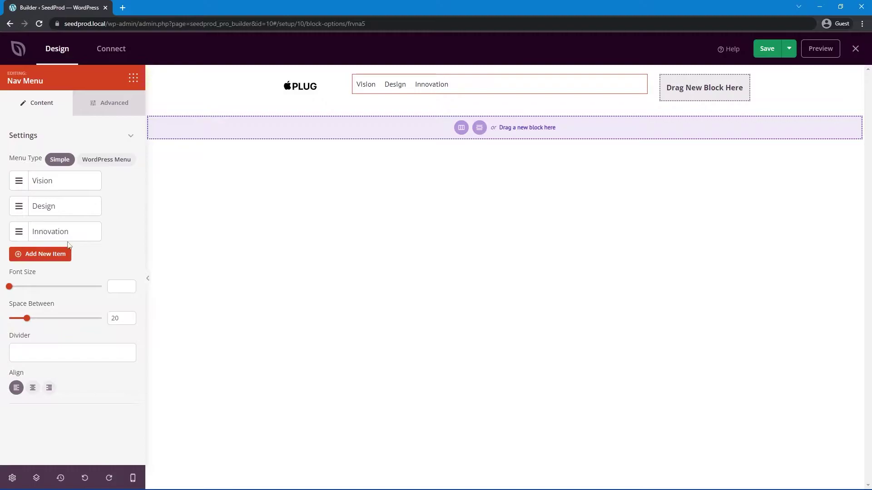
pyautogui.click(43, 207)
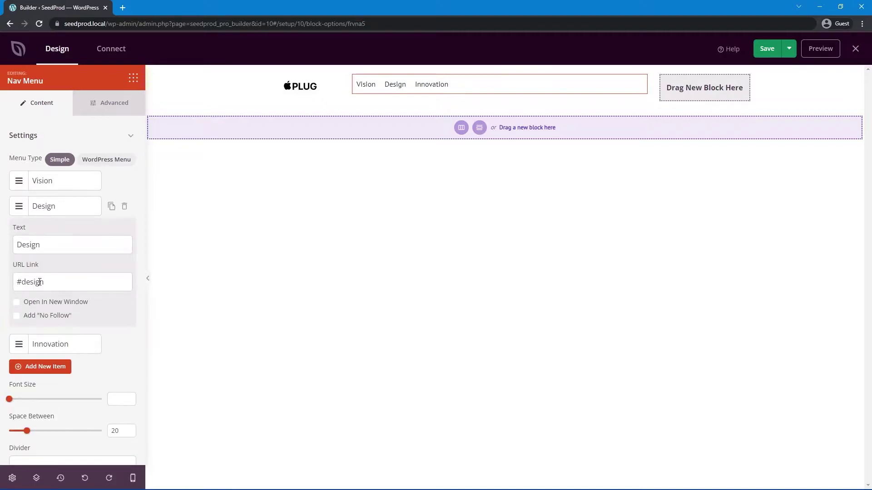
pyautogui.click(36, 207)
pyautogui.click(55, 182)
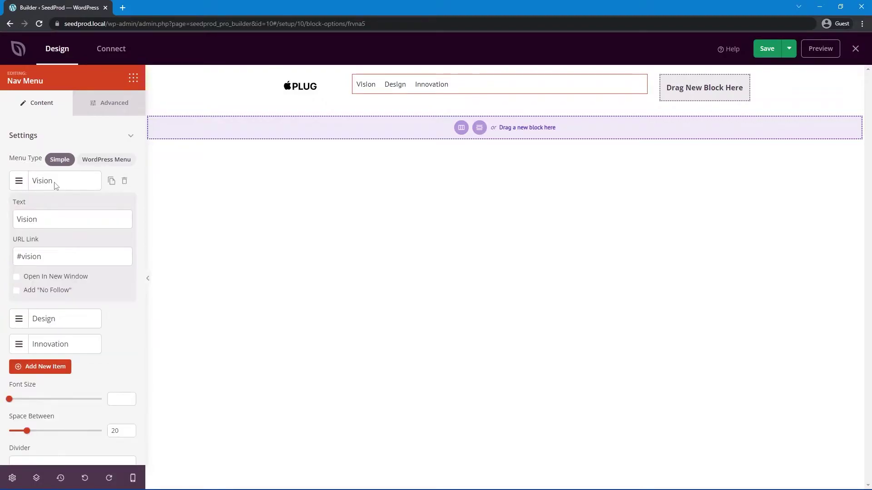
pyautogui.click(54, 182)
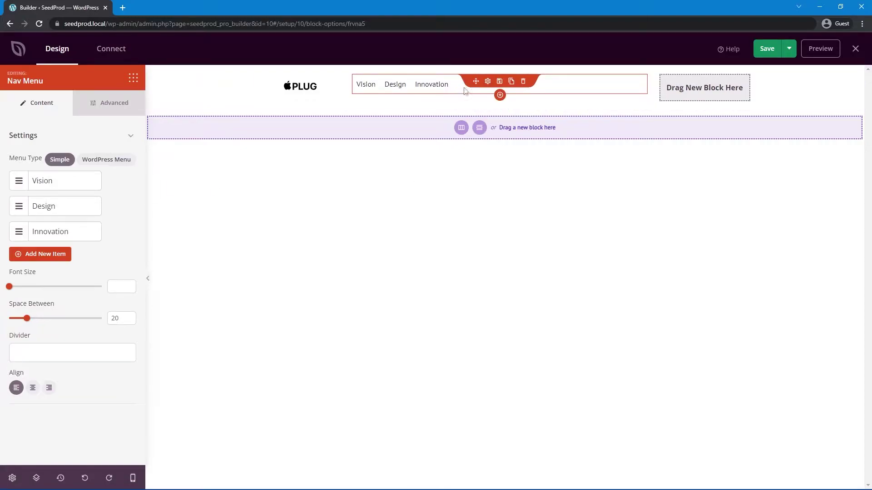
# Right-align the nav menu items and set their font size to 13.
pyautogui.click(49, 387)
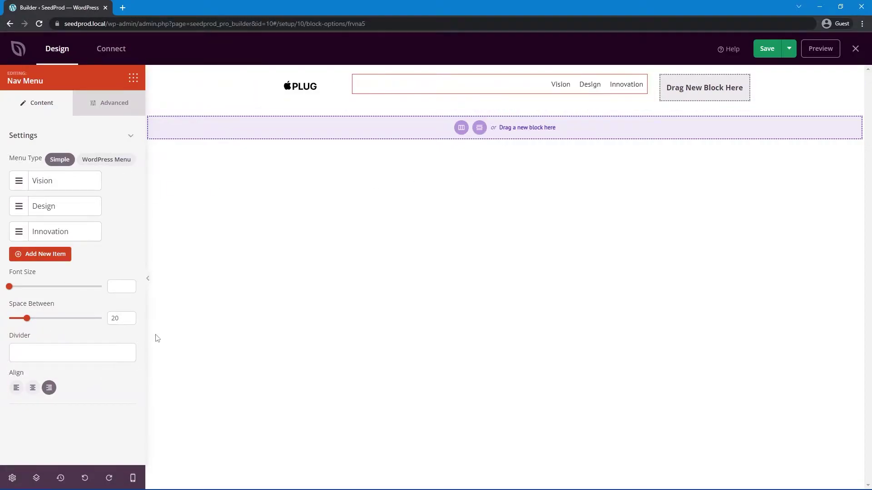
pyautogui.click(119, 285)
pyautogui.write('12')
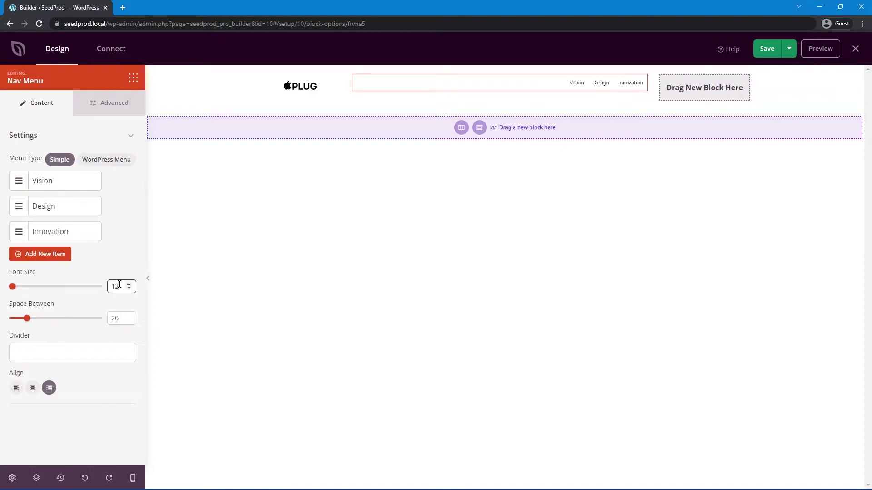
pyautogui.click(129, 284)
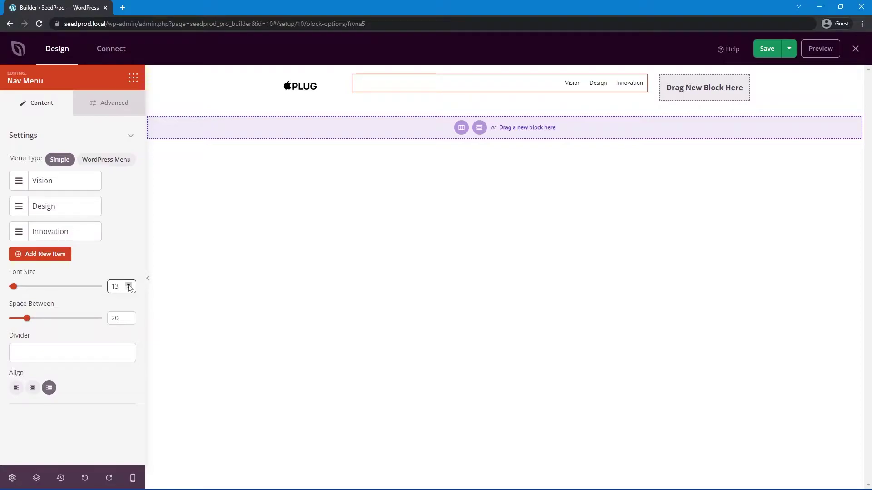
# Clear the block search and drop a Button block into the header's third column.
pyautogui.click(133, 78)
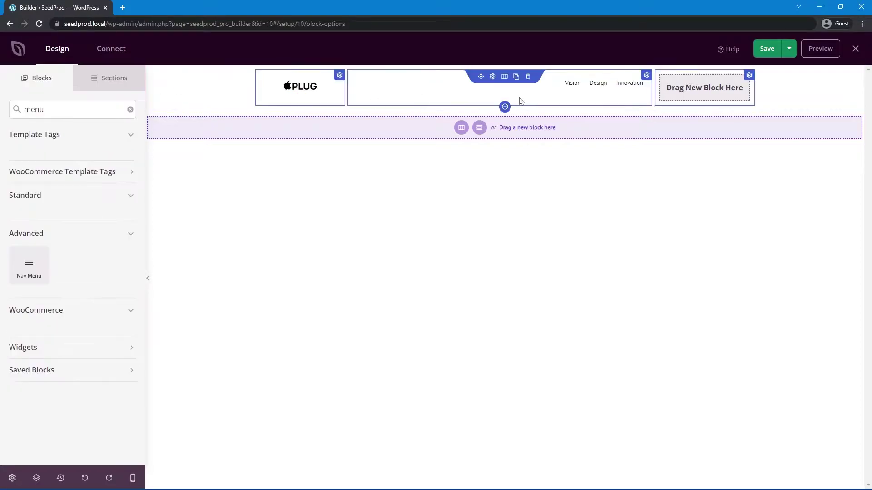
pyautogui.click(49, 113)
pyautogui.hotkey('ctrl', 'a')
pyautogui.press('BackSpace')
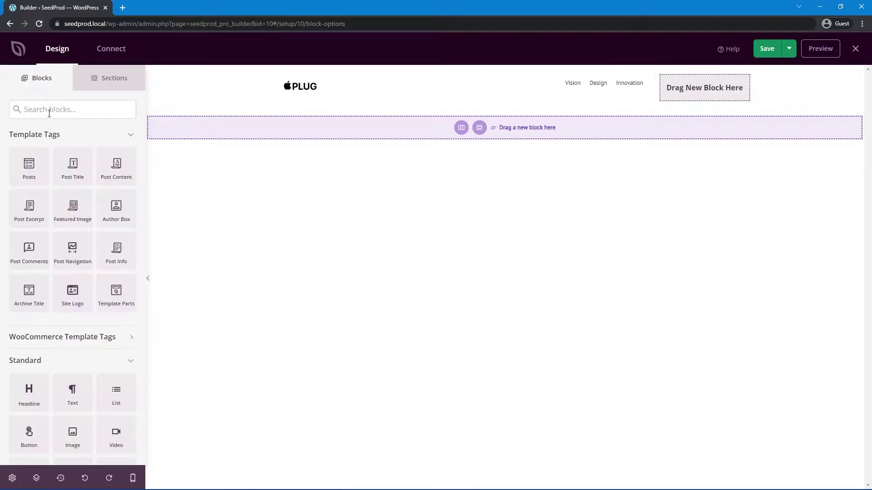
pyautogui.scroll(-4, 72, 200)
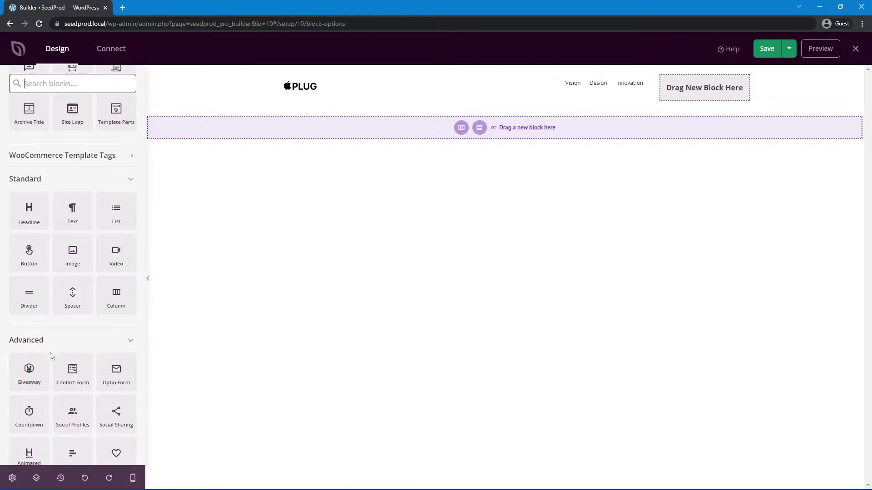
pyautogui.moveTo(29, 253); pyautogui.dragTo(697, 93)
pyautogui.click(691, 81)
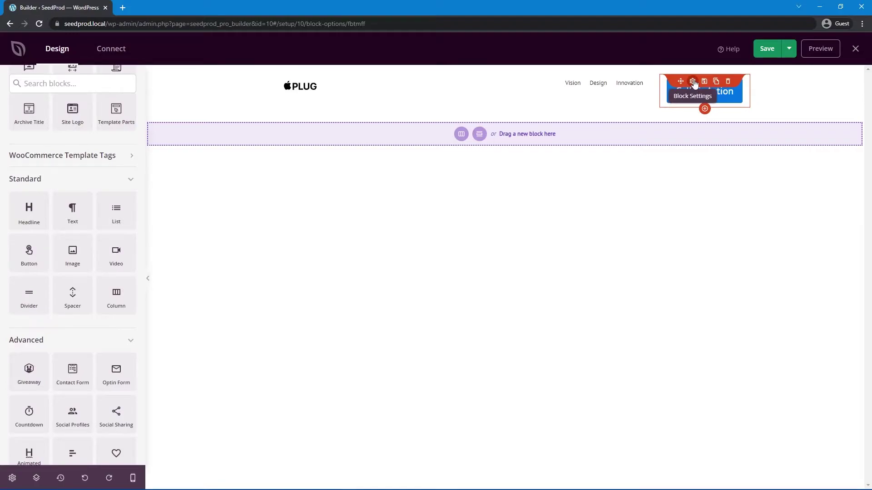
# Make it a small 'Buy' button linked to #buy, and widen the nav column.
pyautogui.tripleClick(58, 194)
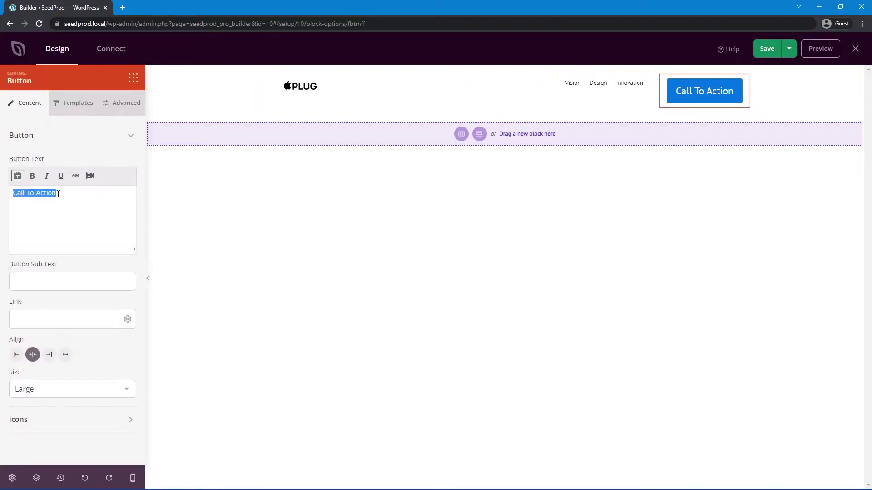
pyautogui.write('Buy')
pyautogui.click(40, 320)
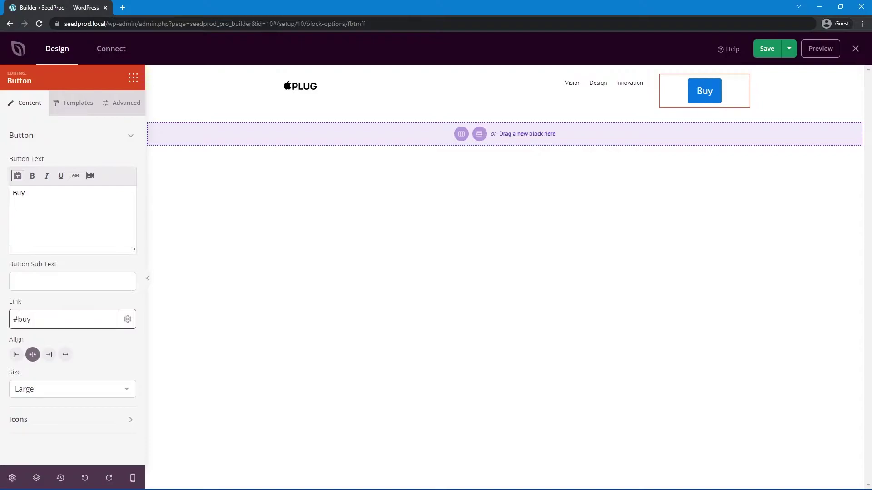
pyautogui.click(60, 389)
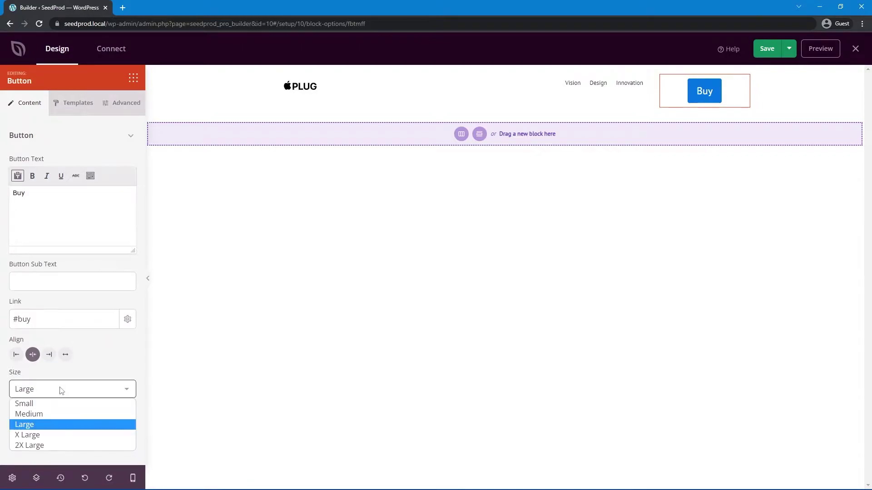
pyautogui.click(49, 403)
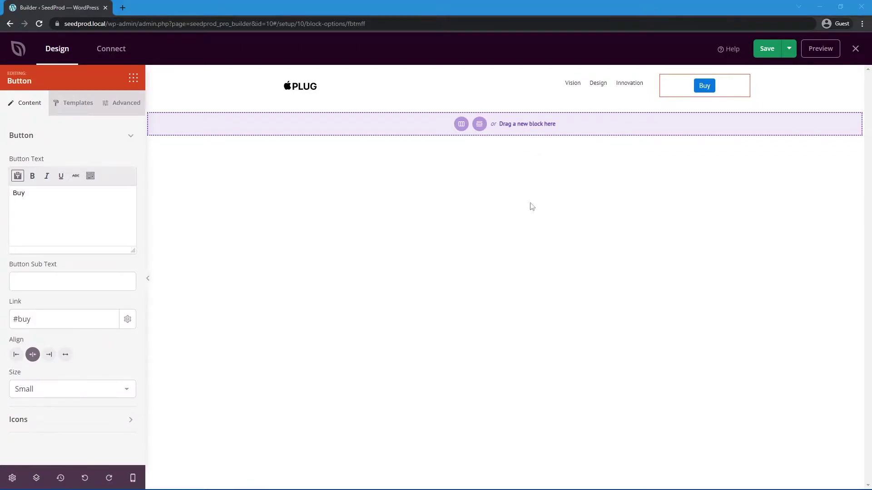
pyautogui.moveTo(654, 87); pyautogui.dragTo(712, 86)
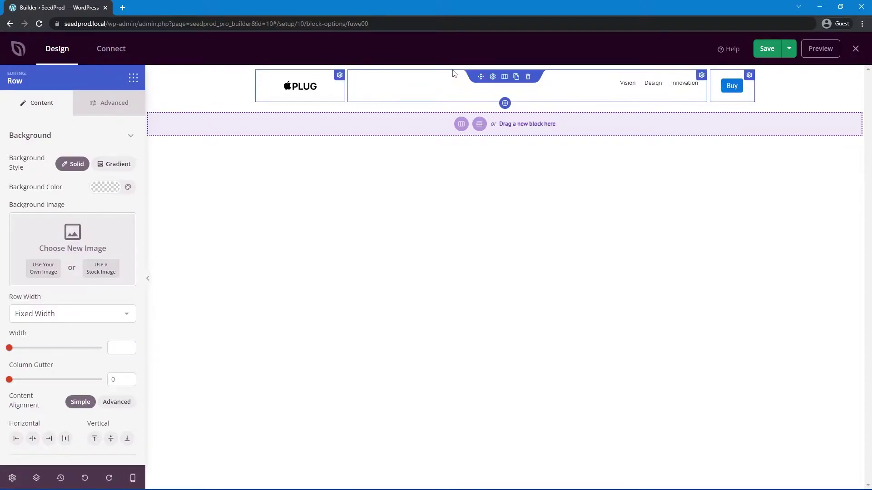
# Vertically centre the header row and give the header section a 1px #DDDDDD bottom border.
pyautogui.click(493, 77)
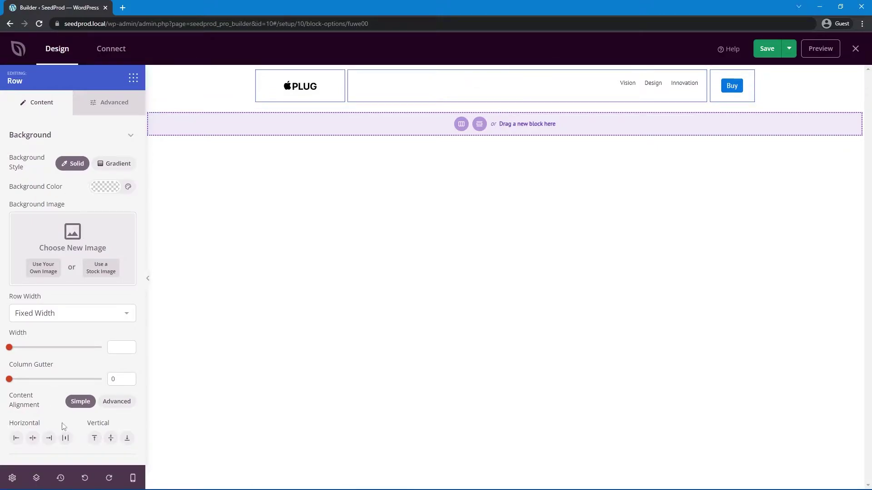
pyautogui.click(111, 439)
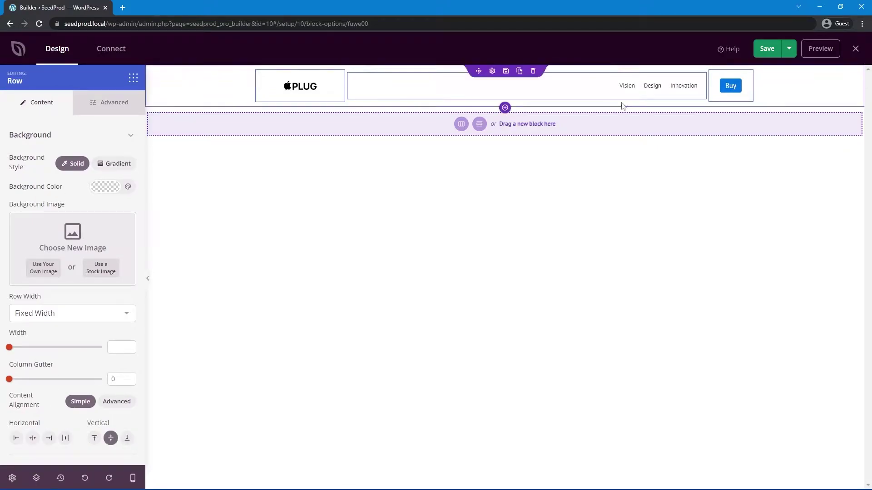
pyautogui.click(198, 85)
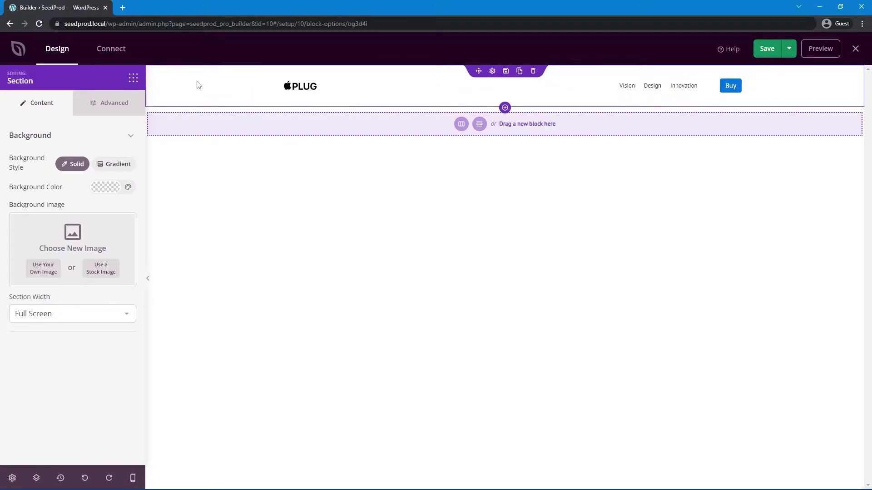
pyautogui.click(112, 107)
pyautogui.click(119, 327)
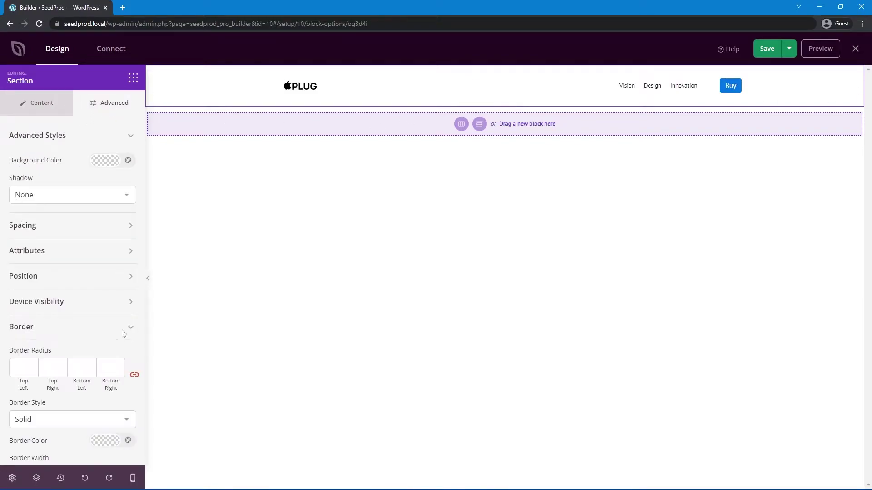
pyautogui.scroll(-1, 121, 329)
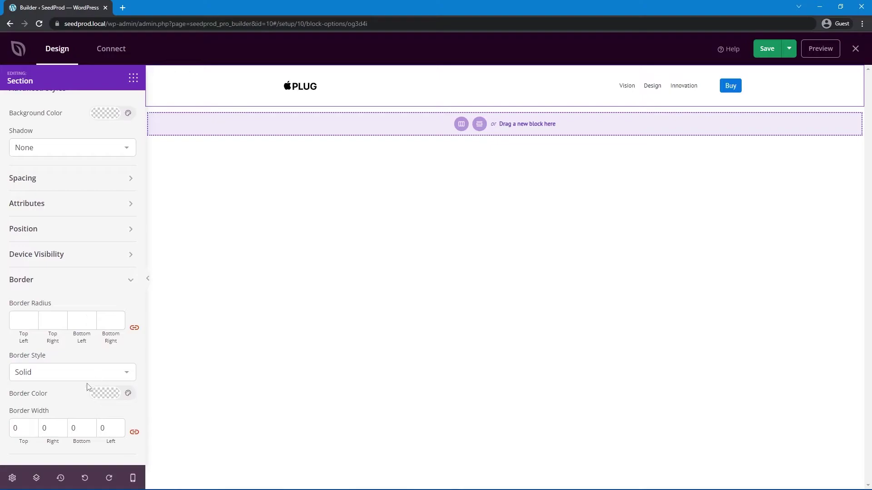
pyautogui.click(105, 393)
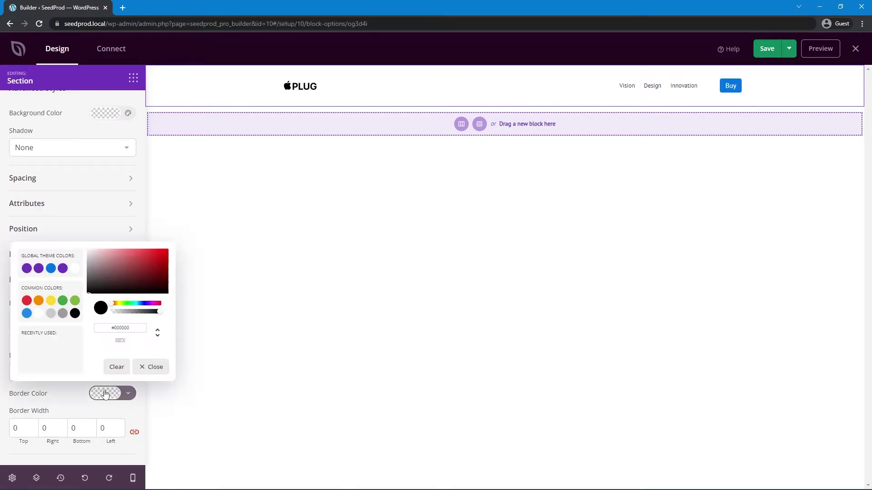
pyautogui.moveTo(101, 283); pyautogui.dragTo(84, 256)
pyautogui.click(85, 258)
pyautogui.click(84, 237)
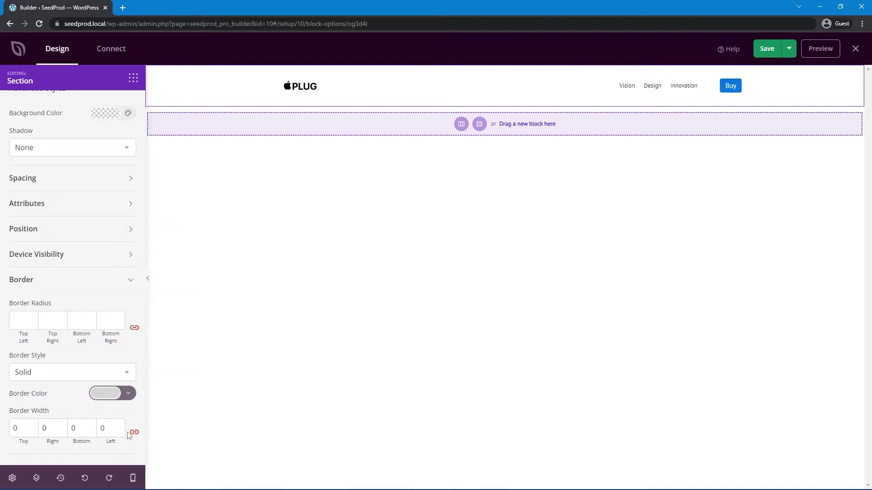
pyautogui.click(135, 433)
pyautogui.write('1')
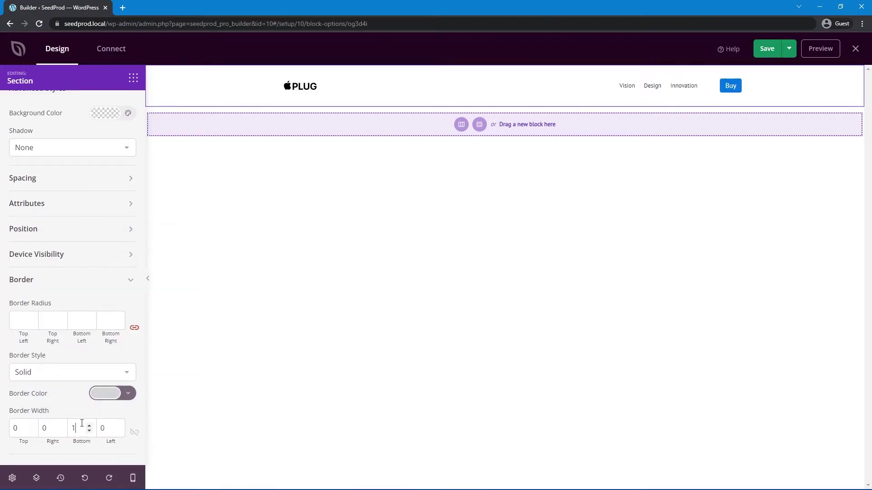
pyautogui.moveTo(168, 110)
pyautogui.click(255, 194)
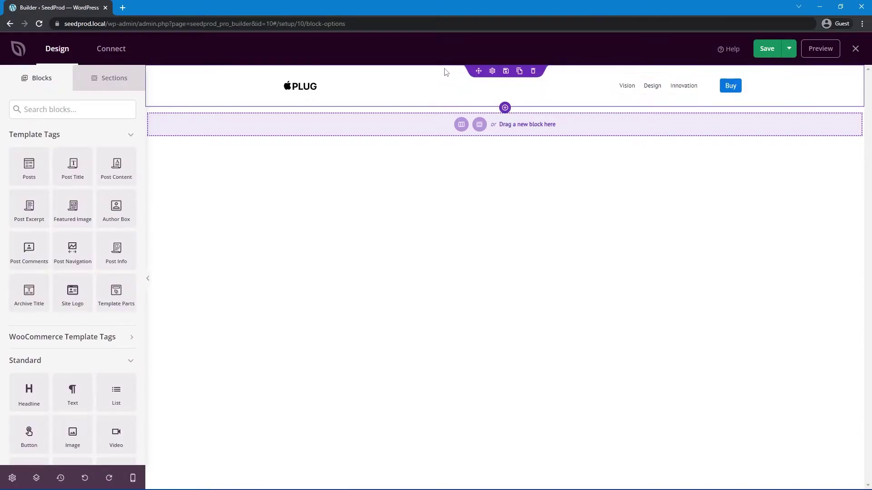
# Set the header section's padding to 0 on all sides.
pyautogui.click(492, 71)
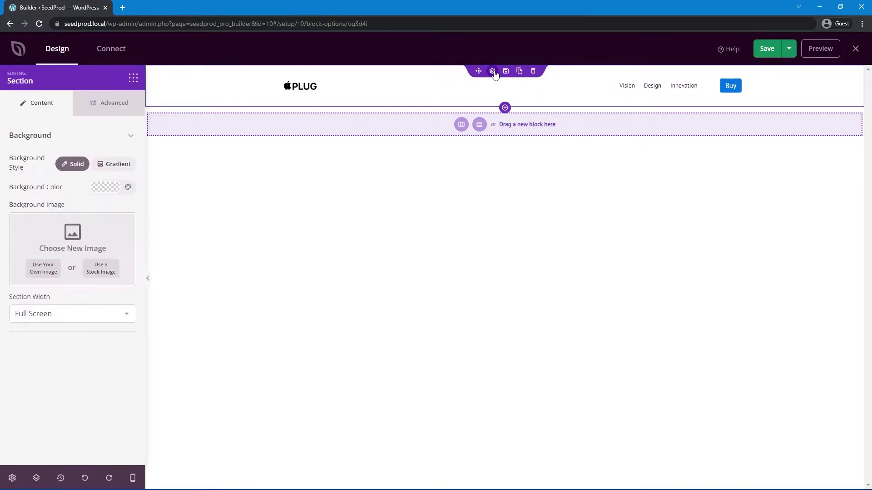
pyautogui.click(111, 104)
pyautogui.click(49, 227)
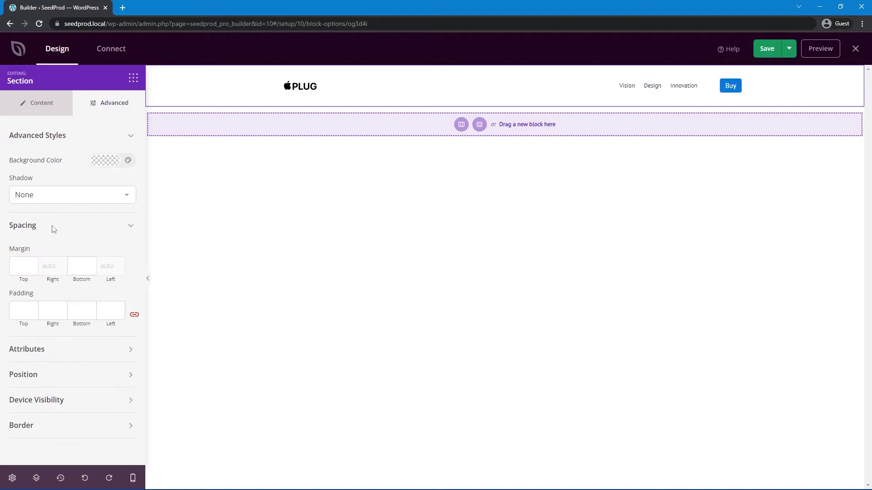
pyautogui.click(23, 311)
pyautogui.write('0')
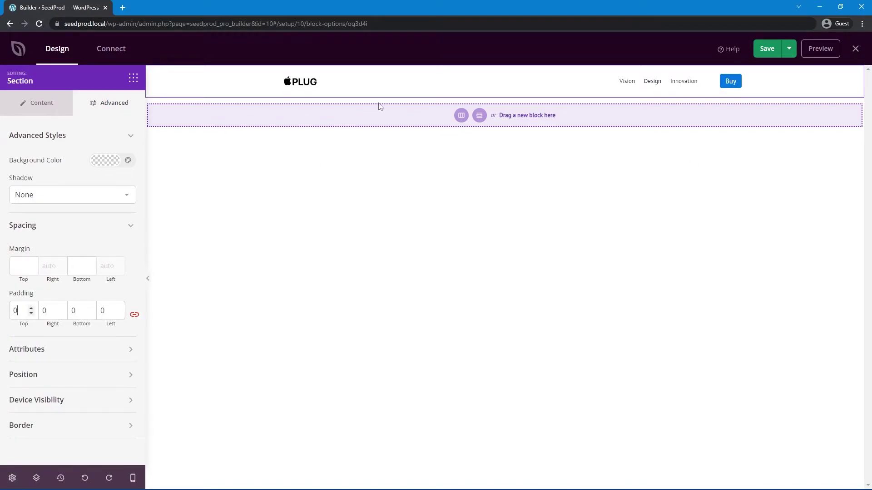
pyautogui.click(494, 179)
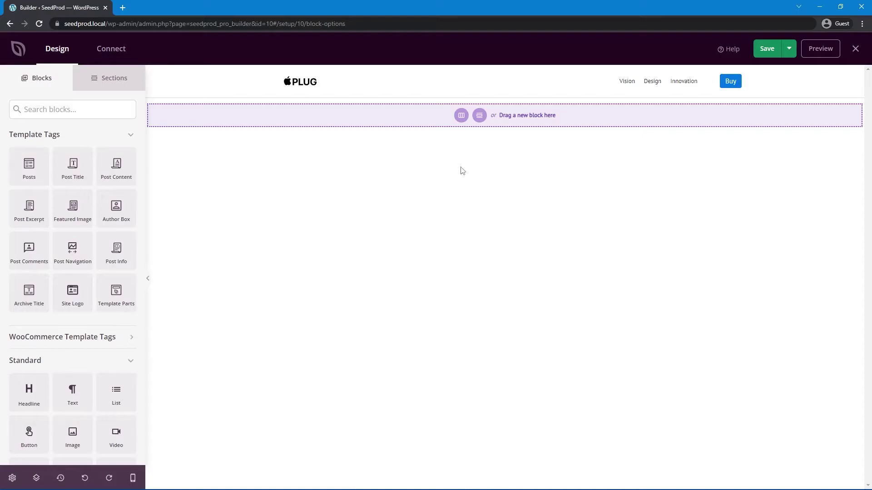
pyautogui.click(461, 116)
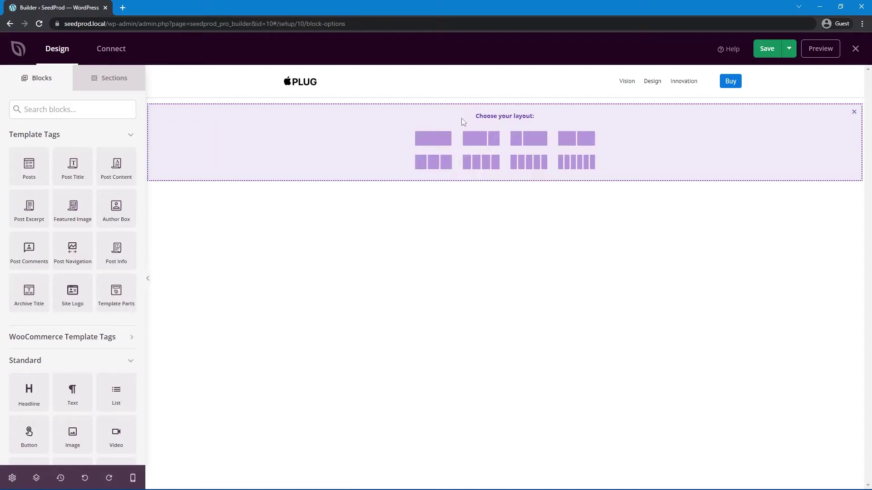
# Add a single-column section with an Image block showing the PLUG logo.
pyautogui.click(439, 142)
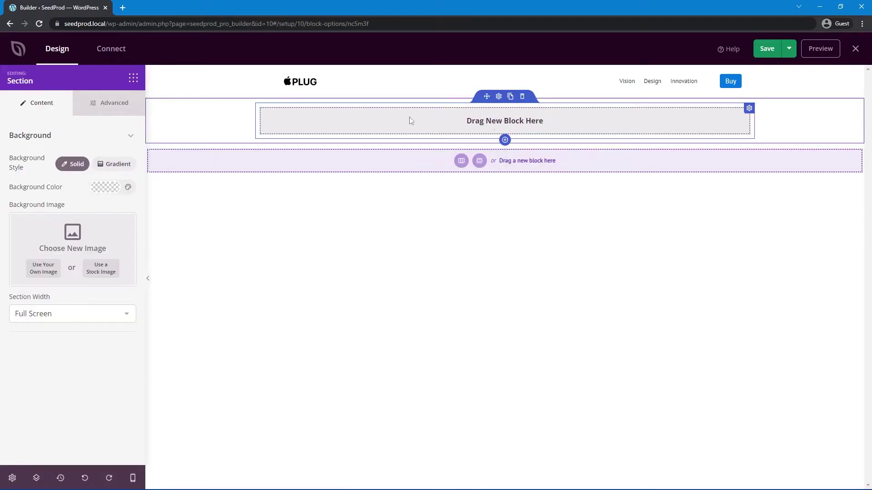
pyautogui.click(133, 78)
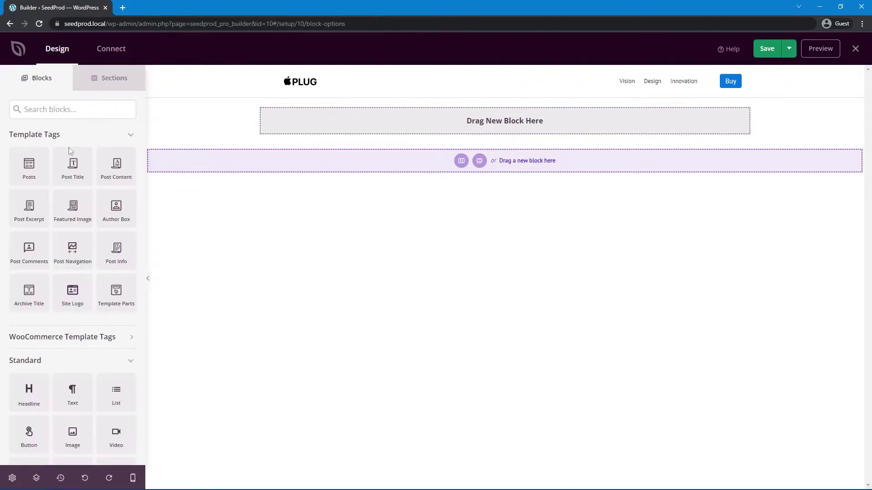
pyautogui.scroll(-3, 53, 227)
pyautogui.moveTo(73, 299); pyautogui.dragTo(507, 127)
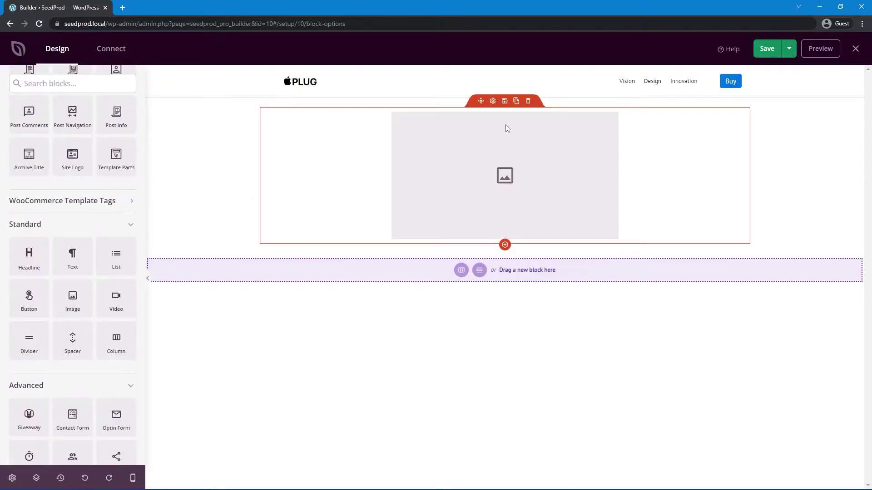
pyautogui.click(492, 101)
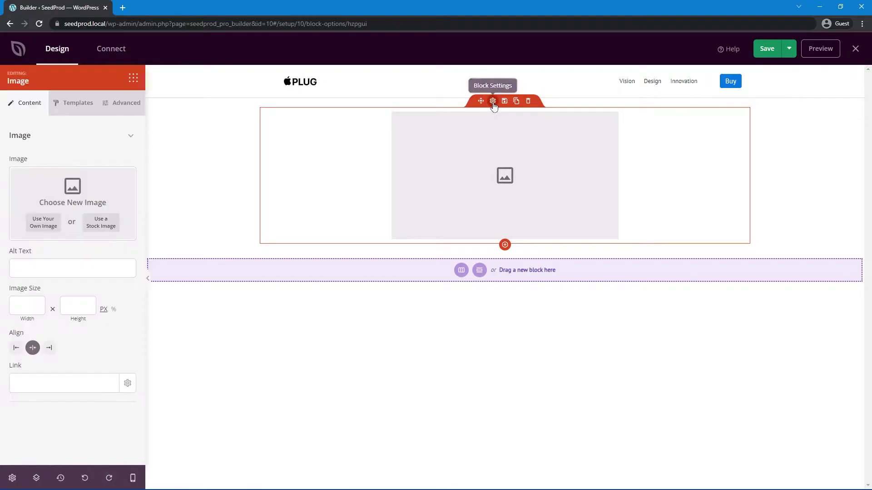
pyautogui.click(43, 223)
pyautogui.click(143, 176)
pyautogui.click(836, 463)
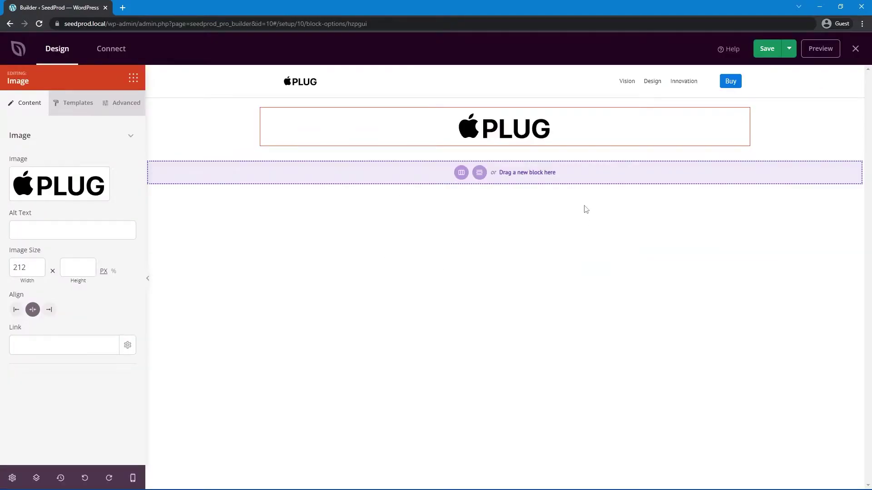
# Add an H2 headline 'Our lightest product ever.' below the logo.
pyautogui.click(548, 173)
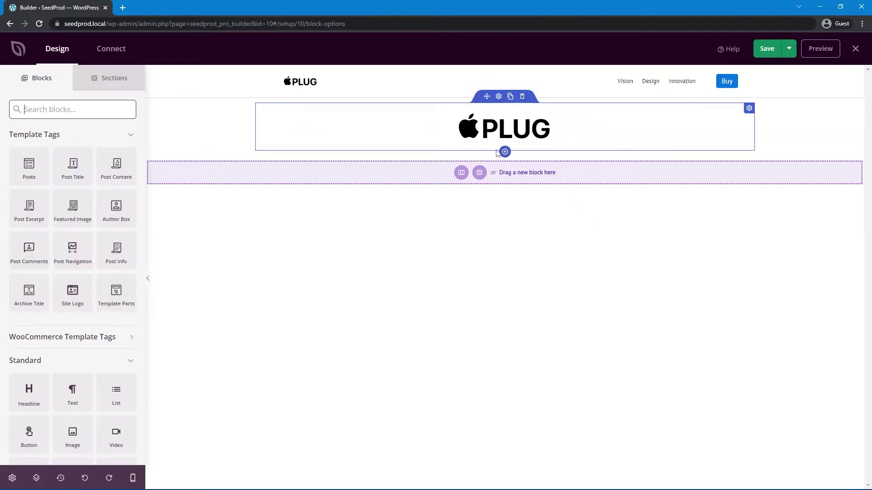
pyautogui.moveTo(29, 390); pyautogui.dragTo(497, 157)
pyautogui.click(497, 157)
pyautogui.click(90, 210)
pyautogui.hotkey('ctrl', 'a')
pyautogui.write('Our lightest product ever.')
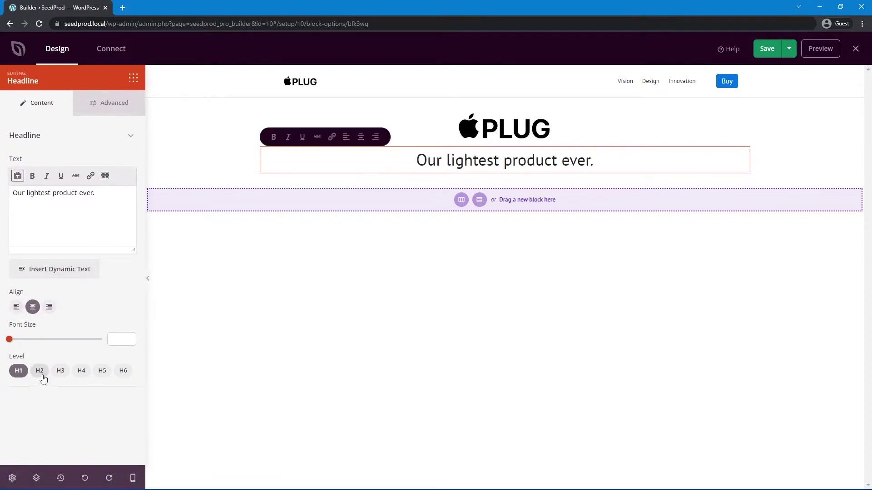
pyautogui.click(39, 371)
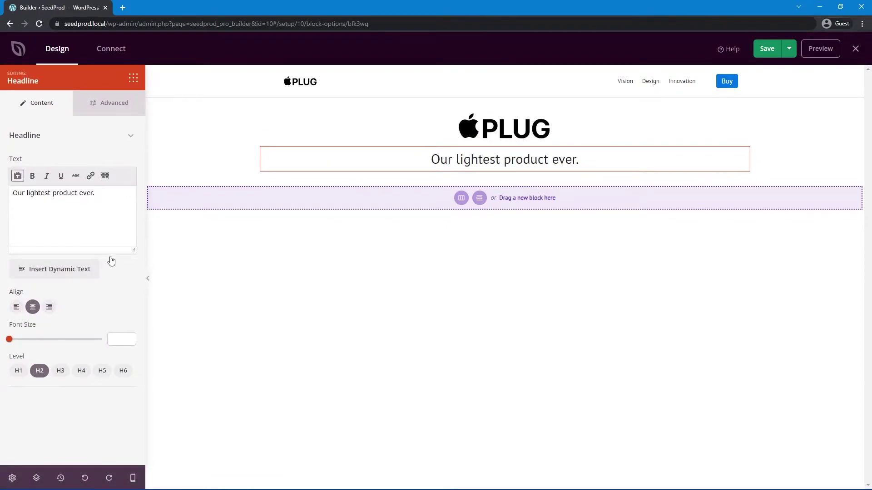
# Add an Image block below with the silver plugs photo from the Media Library.
pyautogui.click(134, 78)
pyautogui.scroll(-1, 39, 238)
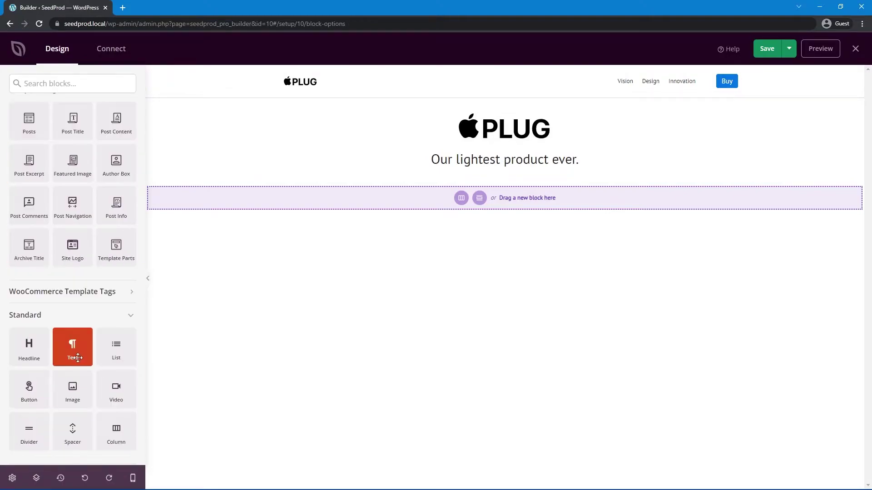
pyautogui.moveTo(73, 386); pyautogui.dragTo(528, 184)
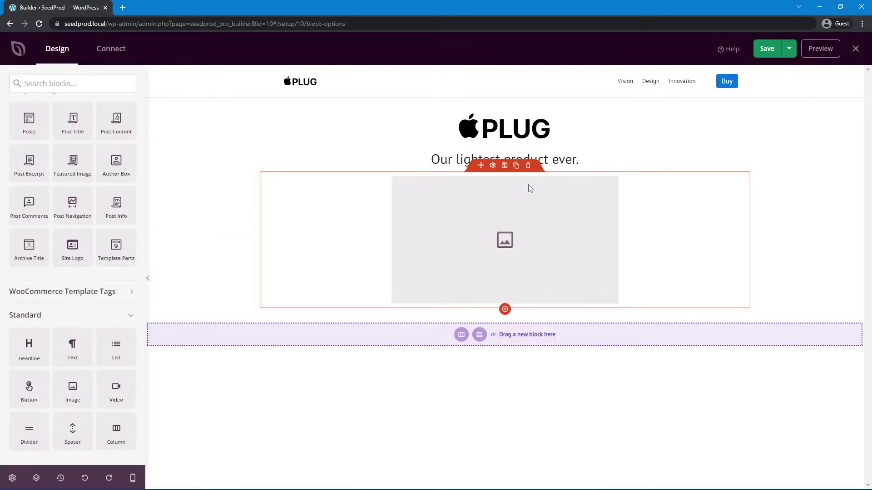
pyautogui.click(492, 167)
pyautogui.click(47, 226)
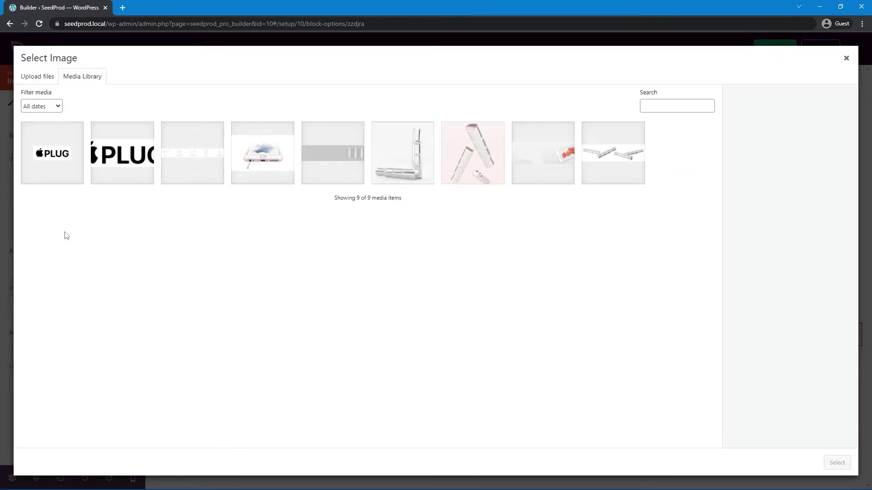
pyautogui.click(628, 163)
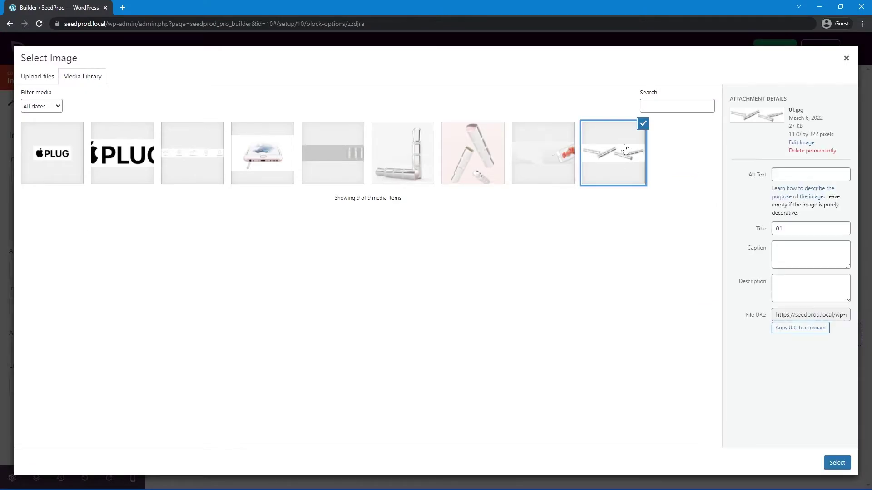
pyautogui.click(837, 462)
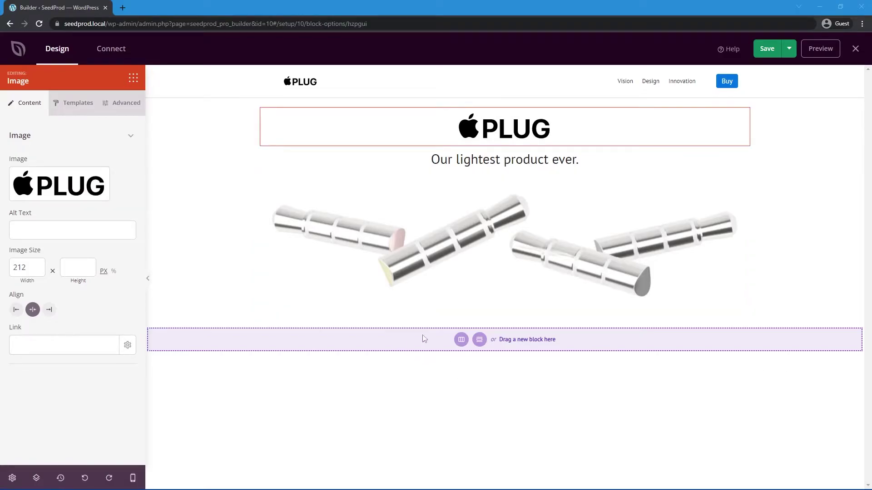
pyautogui.click(461, 339)
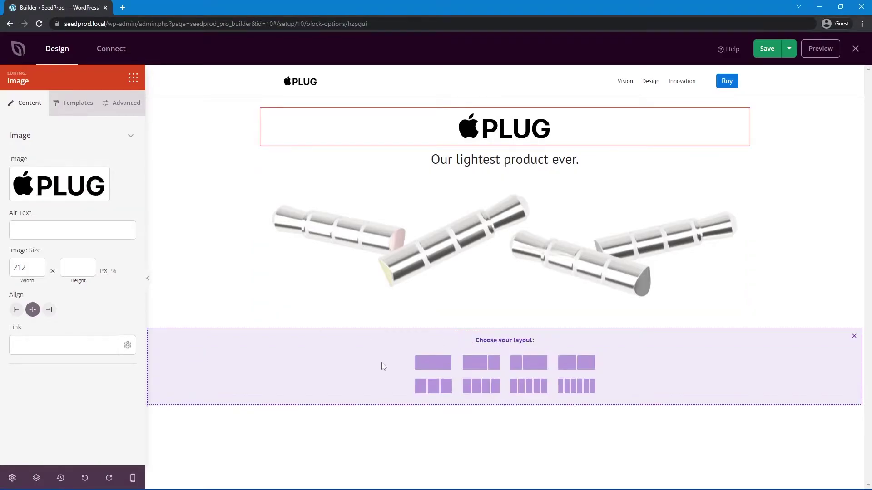
# Add a two-column section with two headlines and a text block in the left column.
pyautogui.click(576, 363)
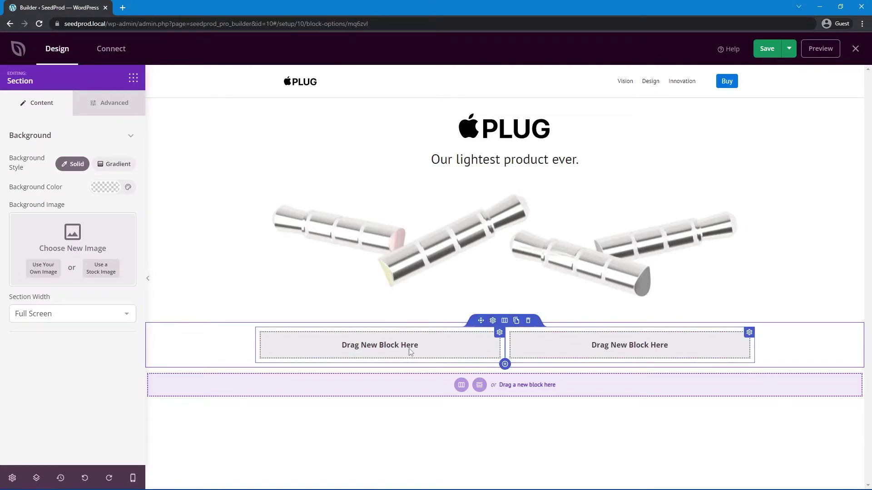
pyautogui.click(131, 80)
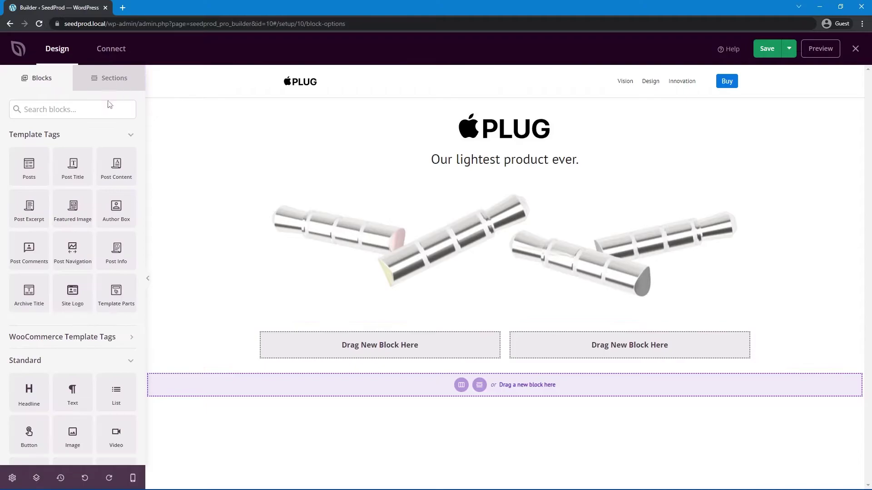
pyautogui.moveTo(29, 390); pyautogui.dragTo(369, 356)
pyautogui.moveTo(73, 389); pyautogui.dragTo(376, 396)
pyautogui.scroll(-1, 376, 408)
# Change the top headline to 'Vision', left-aligned at a small heading level.
pyautogui.click(368, 327)
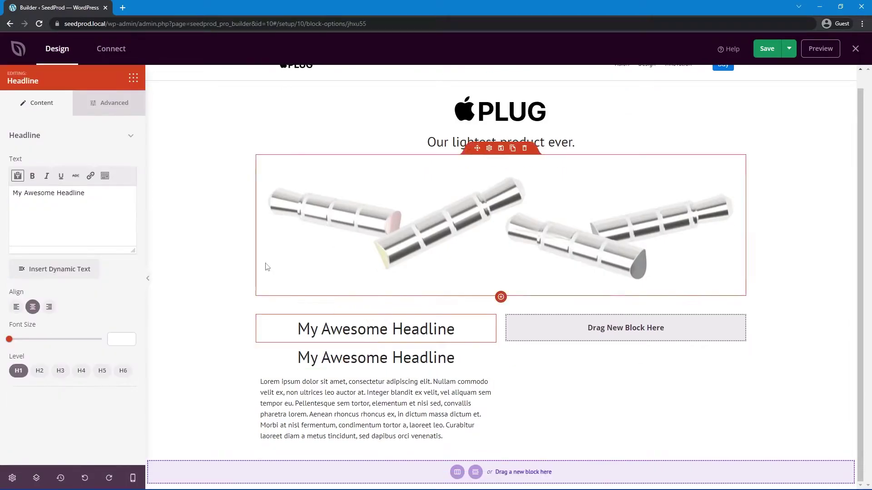
pyautogui.moveTo(85, 193); pyautogui.dragTo(2, 193)
pyautogui.write('Vision')
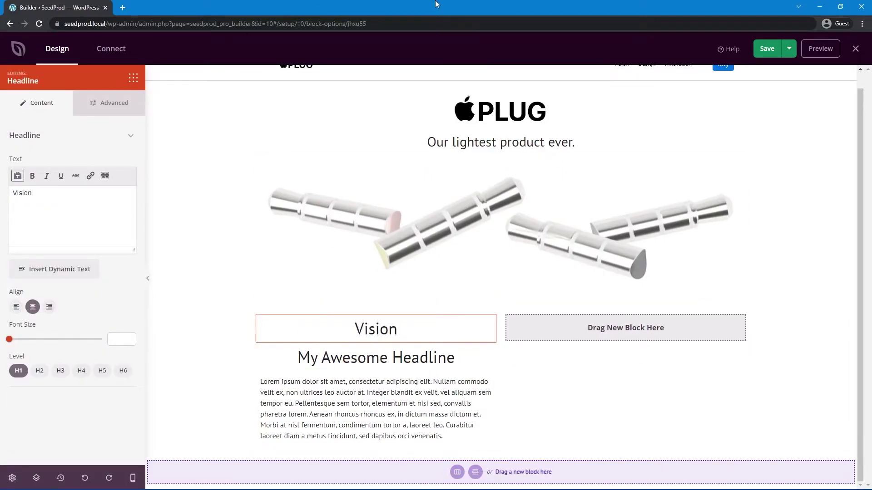
pyautogui.scroll(1, 645, 114)
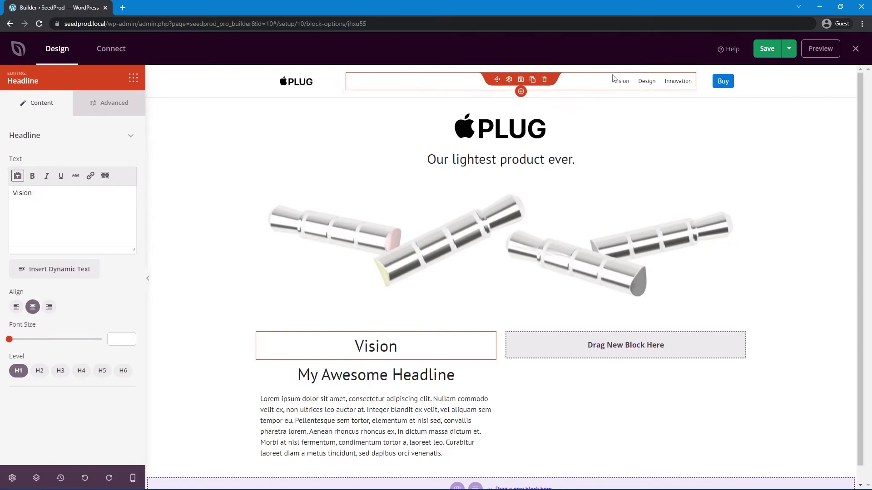
pyautogui.scroll(-1, 406, 349)
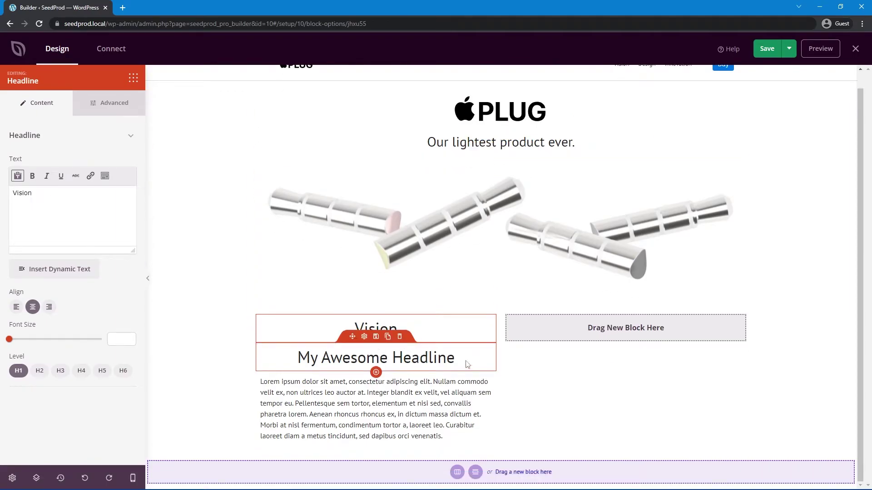
pyautogui.click(16, 307)
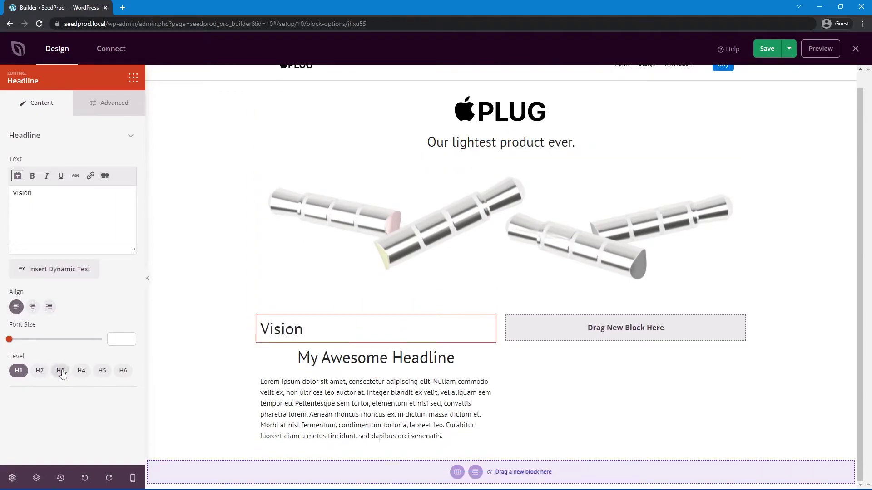
pyautogui.click(61, 371)
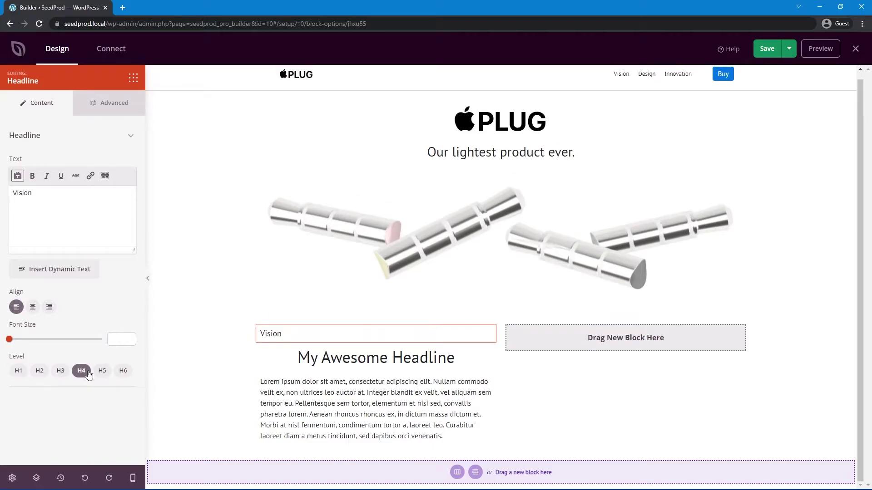
# Replace the second headline with the left-aligned 'Upgrade to iPhone 7 with Apple Plug.' line.
pyautogui.click(376, 358)
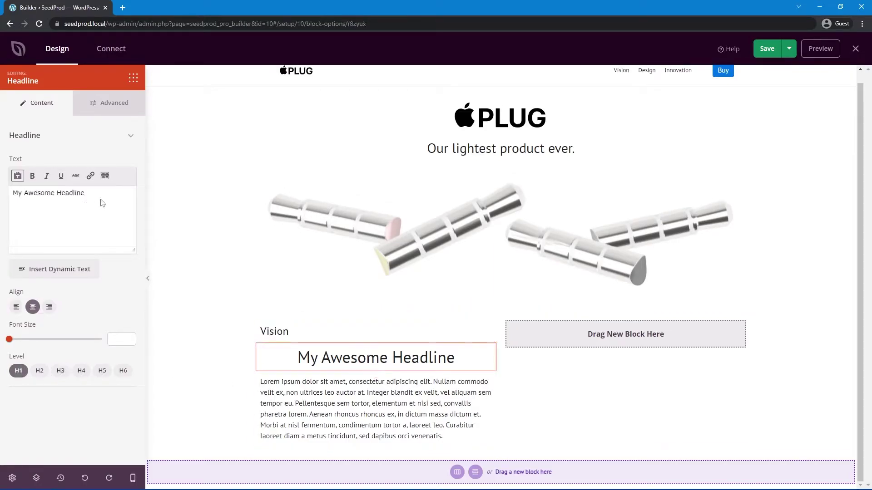
pyautogui.tripleClick(102, 203)
pyautogui.write('Upgrade to iPhone 7 with Apple Plug.')
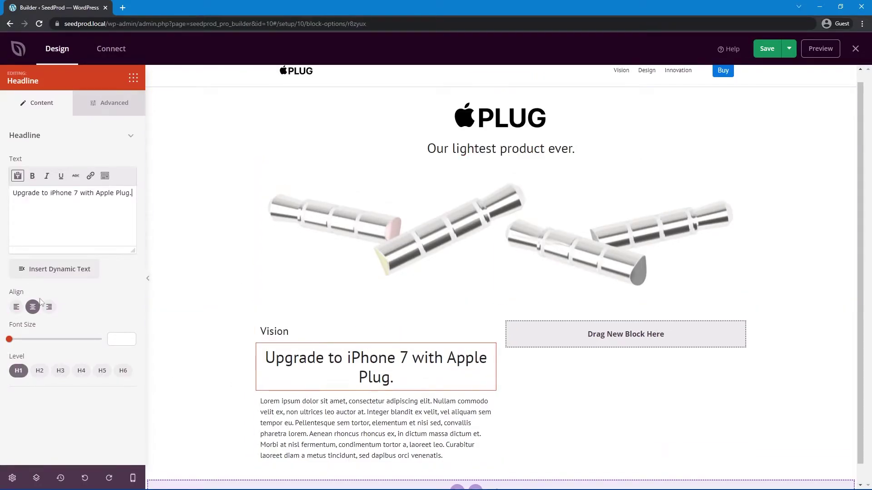
pyautogui.click(17, 307)
pyautogui.scroll(-1, 404, 350)
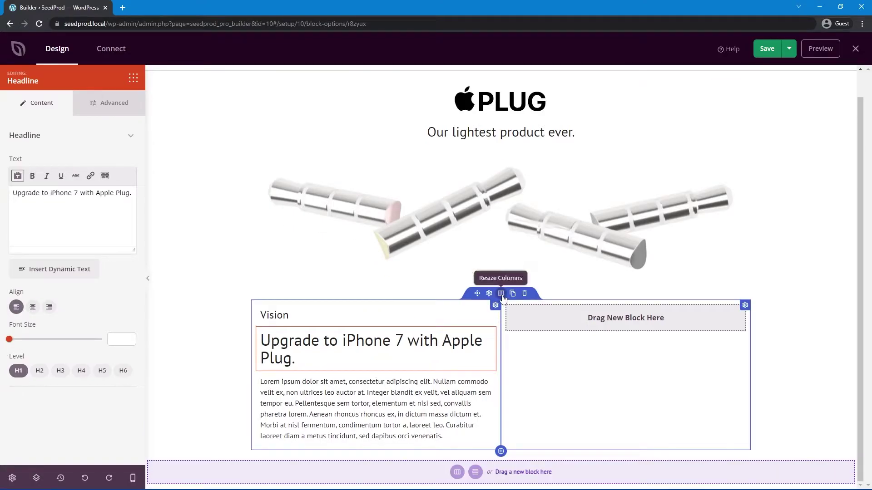
# Narrow the left column and paste the product description into the paragraph.
pyautogui.click(501, 296)
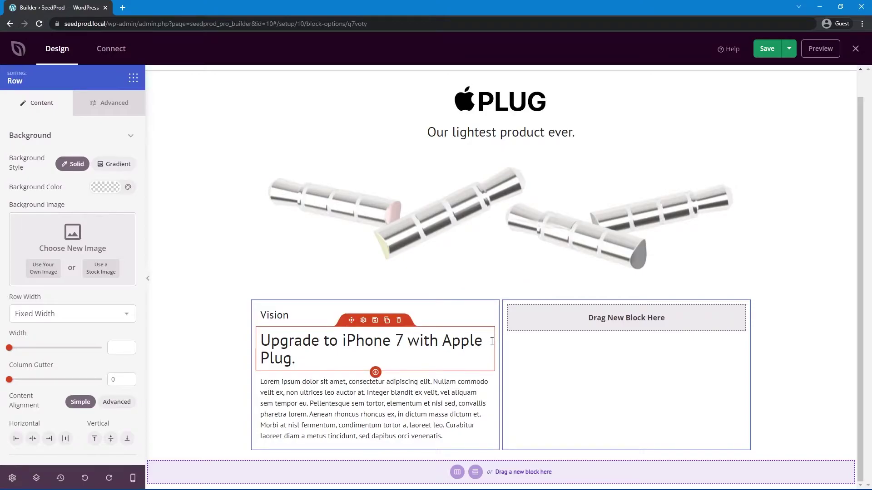
pyautogui.moveTo(500, 340); pyautogui.dragTo(444, 337)
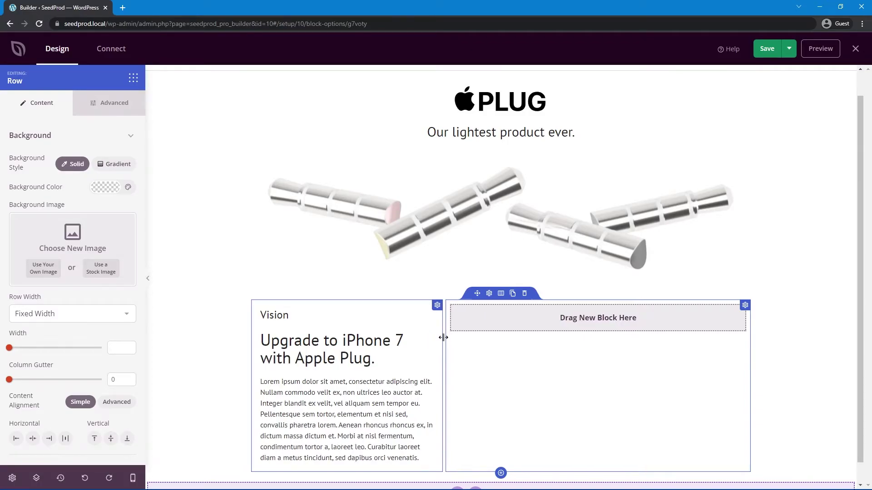
pyautogui.scroll(-1, 444, 337)
pyautogui.click(336, 343)
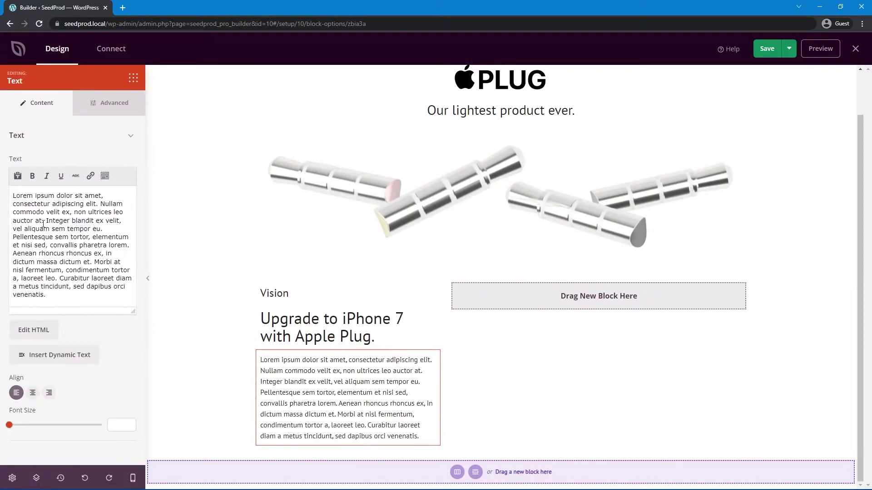
pyautogui.hotkey('ctrl', 'a')
pyautogui.write("This isn't 2009. Your phone doesn't have a floppy drive, and it shouldn't have a headphone connector either. When we made iPhone 6 and 6s, the world wasn't ready for the future. Now, it is. Apple Plug is the perfect solution. Fill in your archaic headphone connector with beautiful aluminium and plug yourself into the future.")
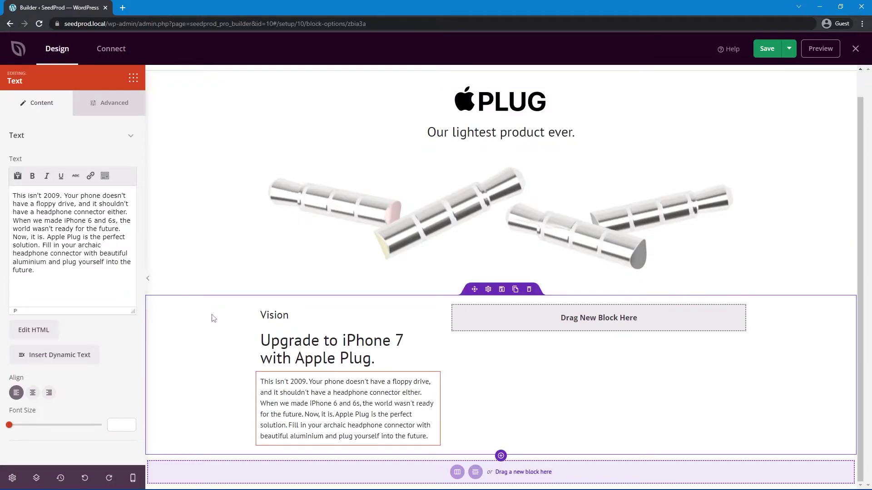
# Give the Vision section a #ebebeb background colour and the phone-with-red-flower background photo.
pyautogui.click(214, 317)
pyautogui.click(121, 190)
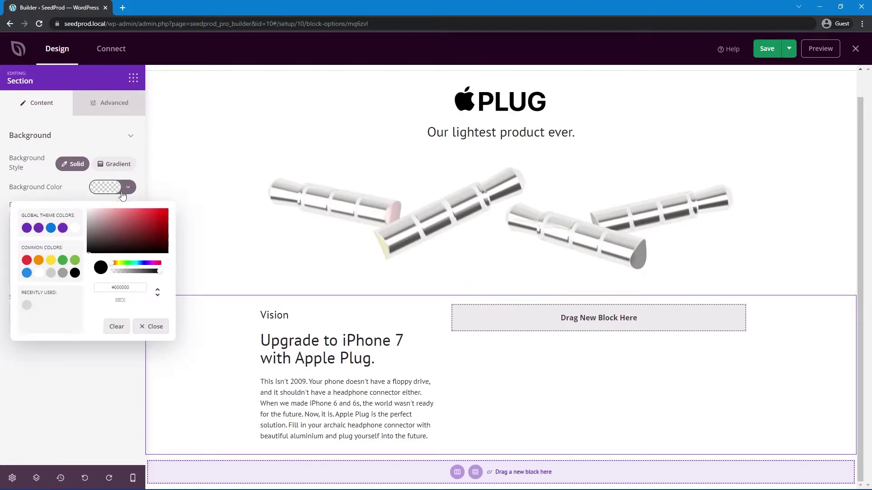
pyautogui.tripleClick(121, 288)
pyautogui.write('#ebe')
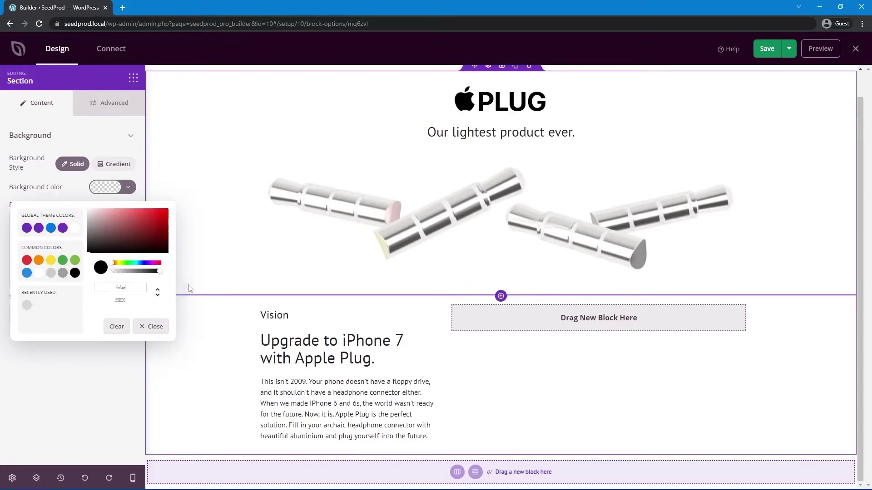
pyautogui.write('beb')
pyautogui.click(211, 313)
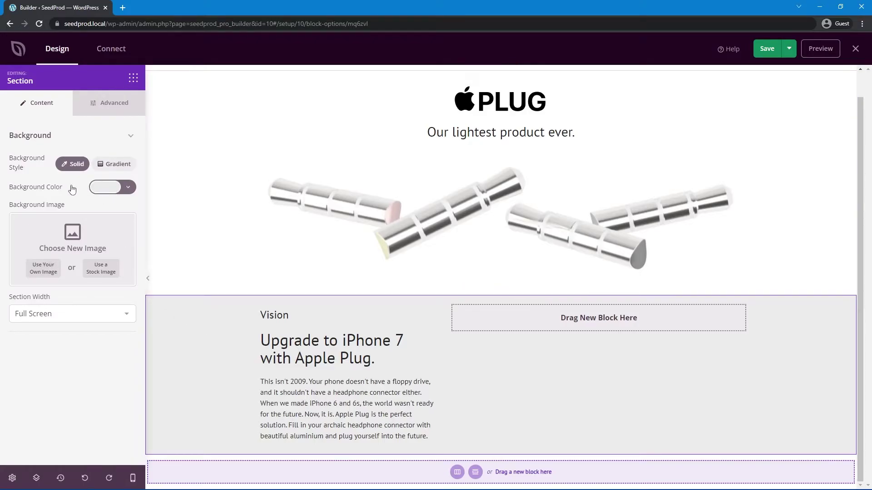
pyautogui.click(44, 268)
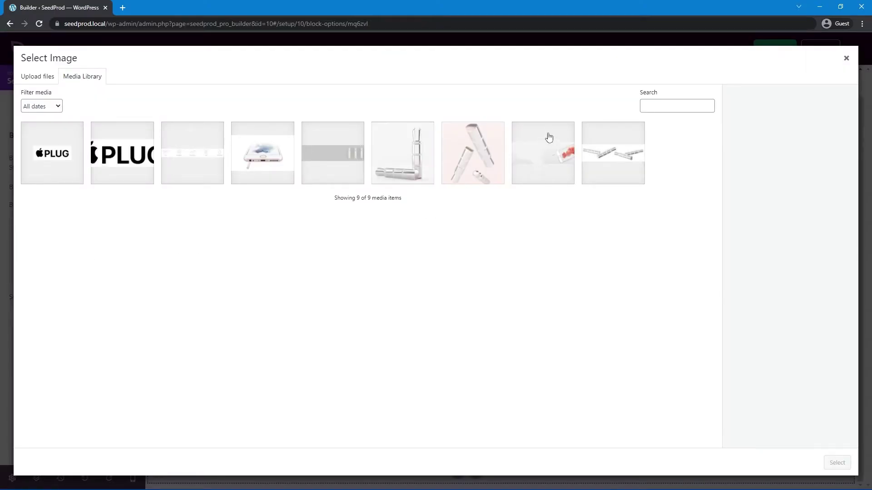
pyautogui.click(561, 154)
pyautogui.click(837, 463)
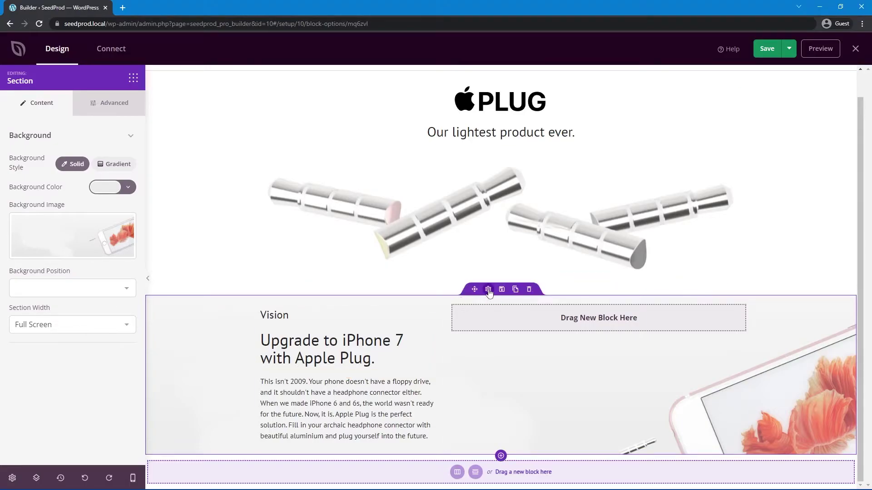
# Set the Vision section's top and bottom padding to 100.
pyautogui.click(122, 104)
pyautogui.click(68, 226)
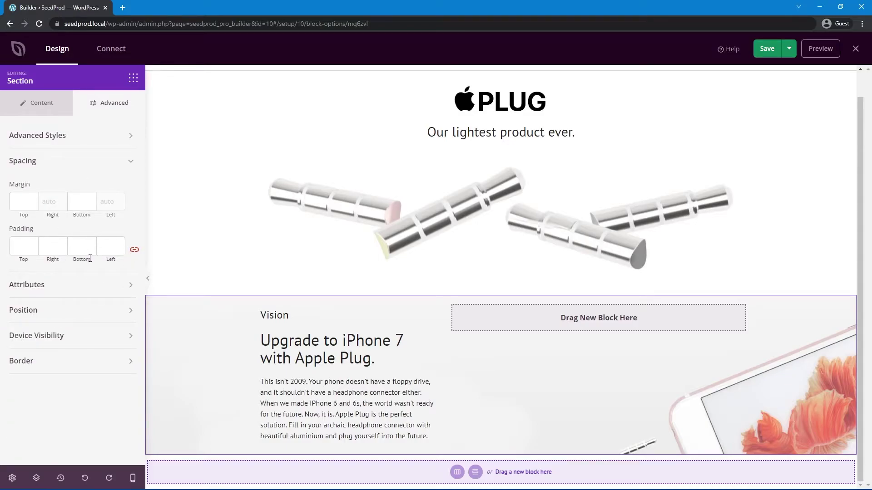
pyautogui.press('Tab')
pyautogui.click(21, 246)
pyautogui.write('100')
pyautogui.click(74, 246)
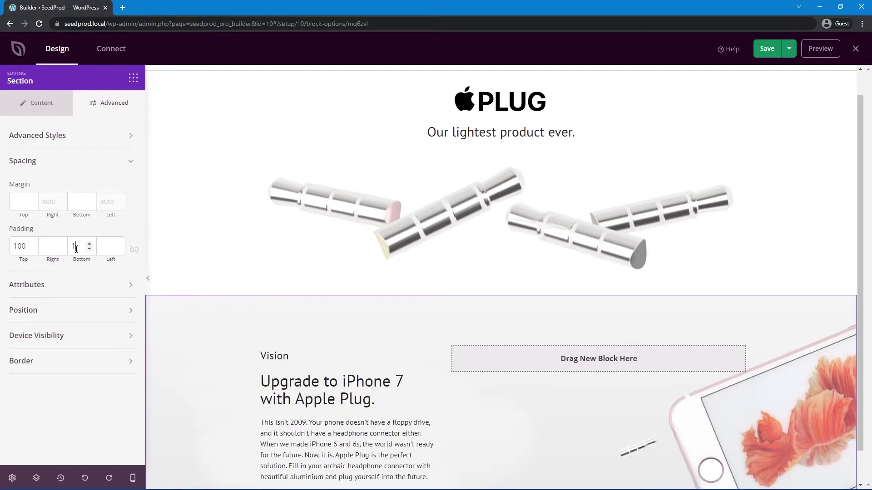
pyautogui.write('100')
pyautogui.scroll(-2, 762, 371)
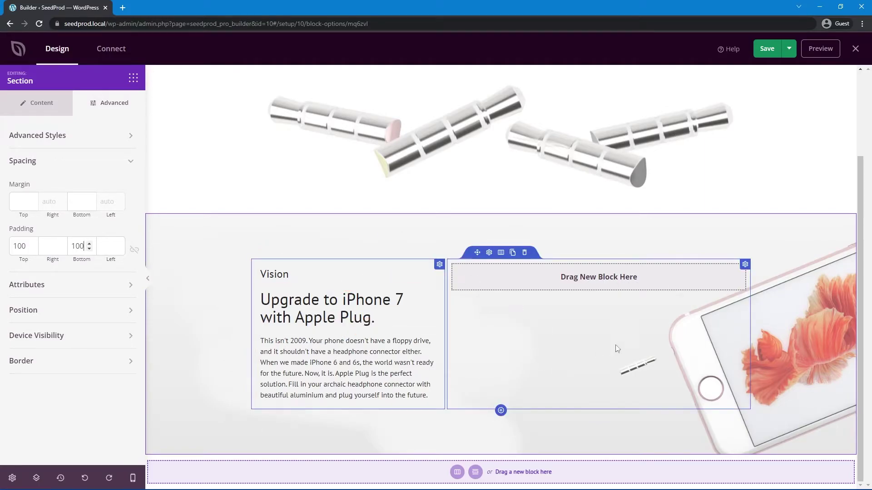
pyautogui.click(456, 473)
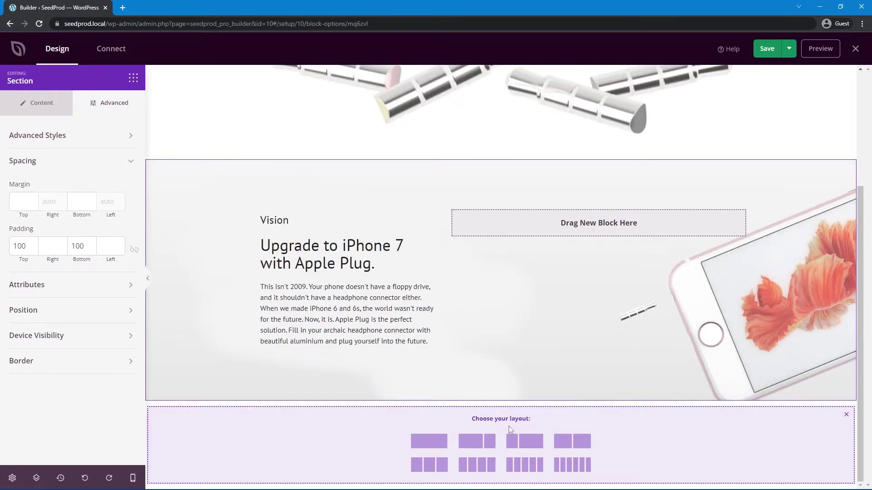
# Add a two-column section holding a copy of the Vision text, with background #FCF4F2.
pyautogui.click(577, 445)
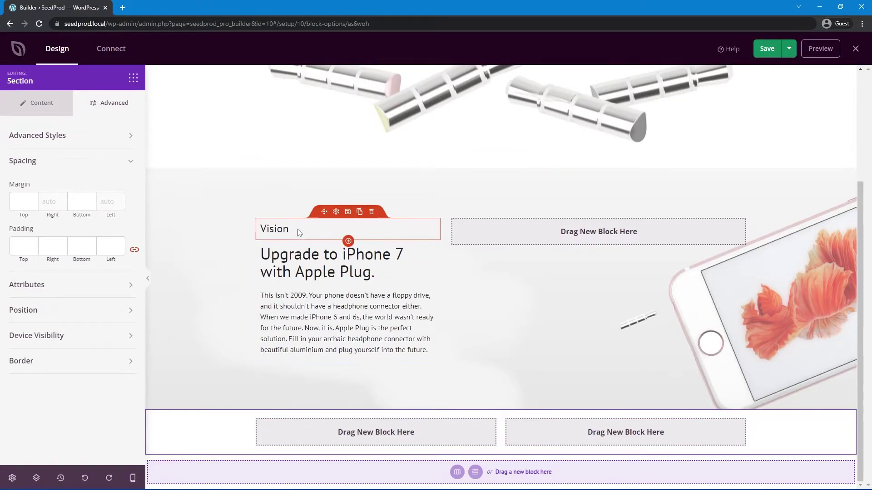
pyautogui.click(359, 211)
pyautogui.moveTo(324, 189); pyautogui.dragTo(338, 432)
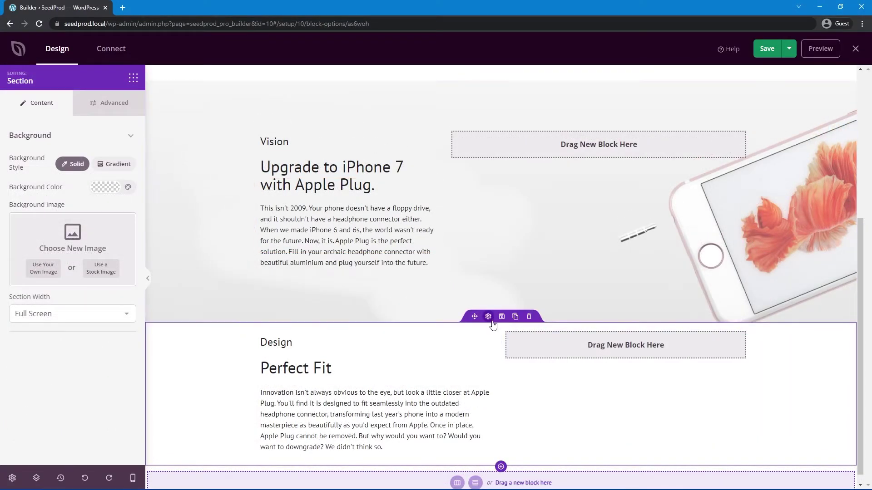
pyautogui.click(107, 186)
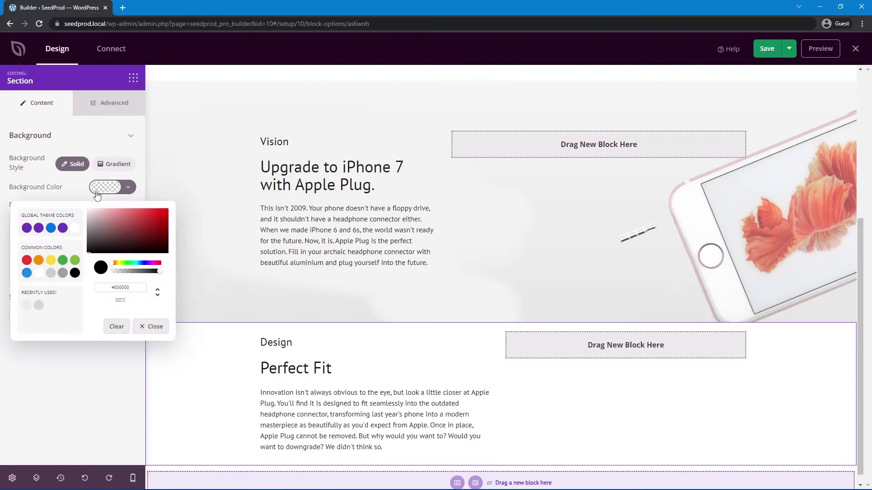
pyautogui.write('#FCF4F2')
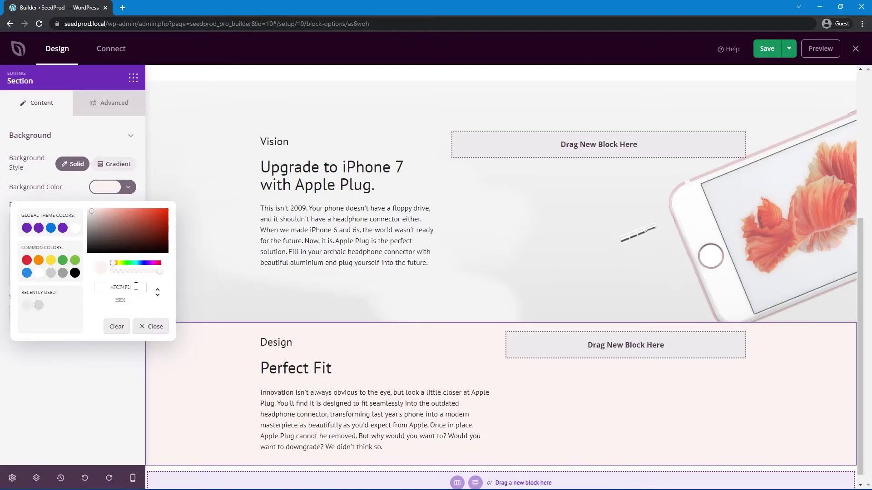
pyautogui.click(102, 385)
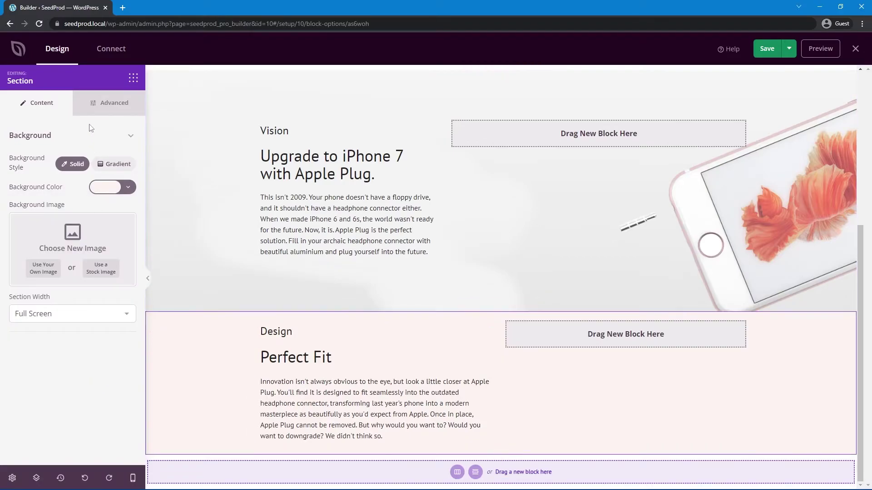
# Give the Design section 100 top and bottom padding.
pyautogui.click(116, 106)
pyautogui.click(45, 227)
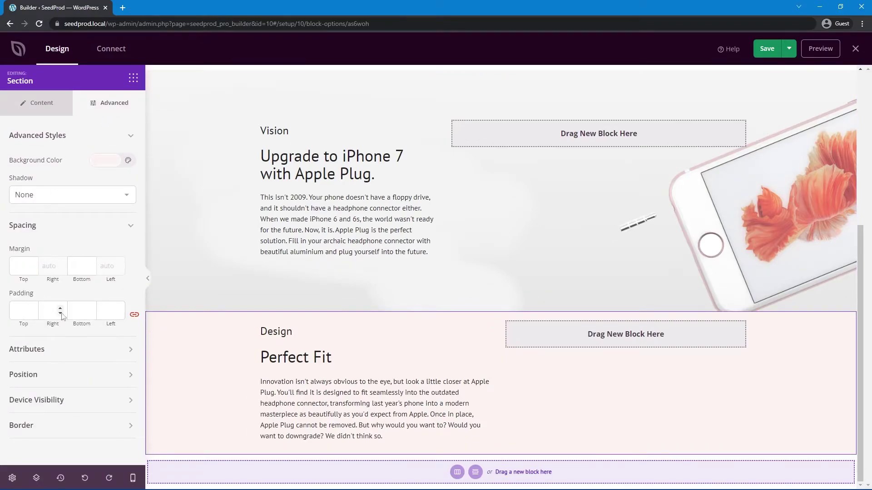
pyautogui.click(23, 312)
pyautogui.write('100')
pyautogui.press('Tab')
pyautogui.press('Tab')
pyautogui.write('100')
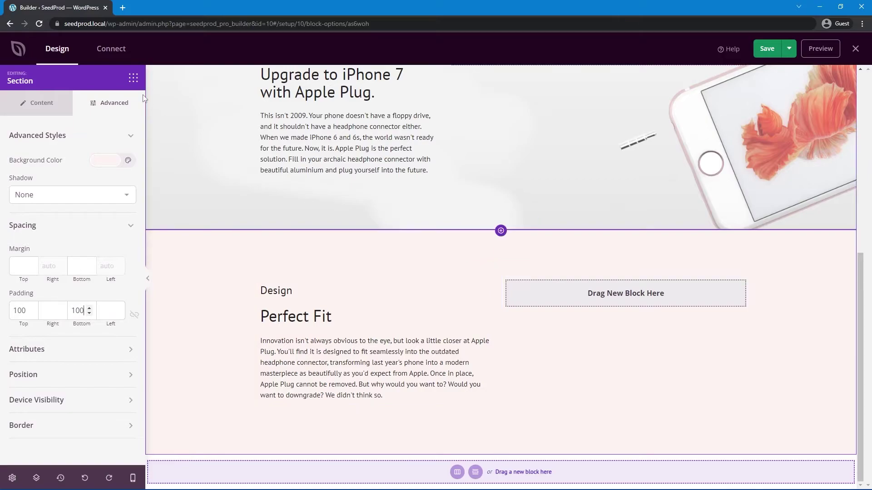
pyautogui.click(133, 78)
# Add an Image block in the right column with 03.jpg at 300 px width.
pyautogui.scroll(-3, 58, 222)
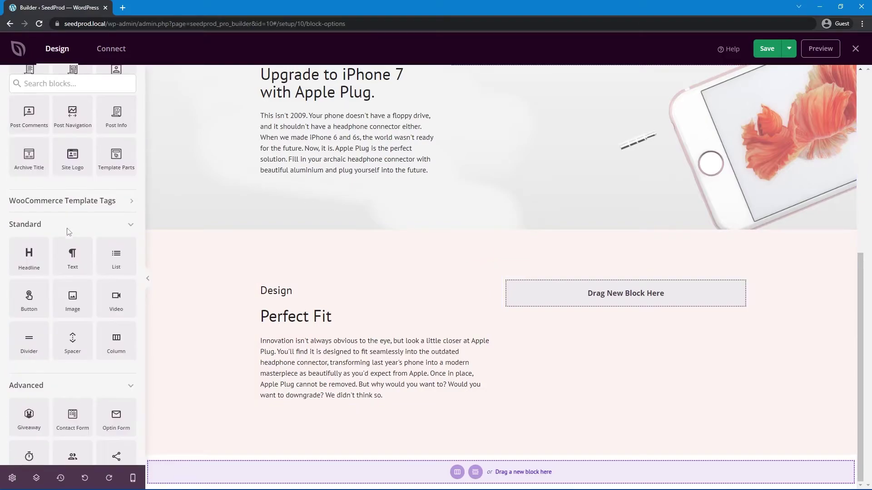
pyautogui.moveTo(72, 299); pyautogui.dragTo(613, 286)
pyautogui.click(614, 274)
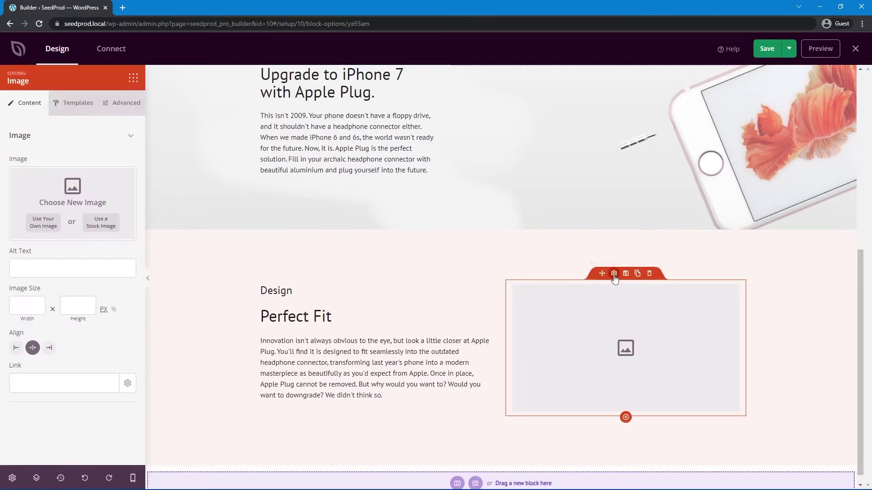
pyautogui.click(51, 228)
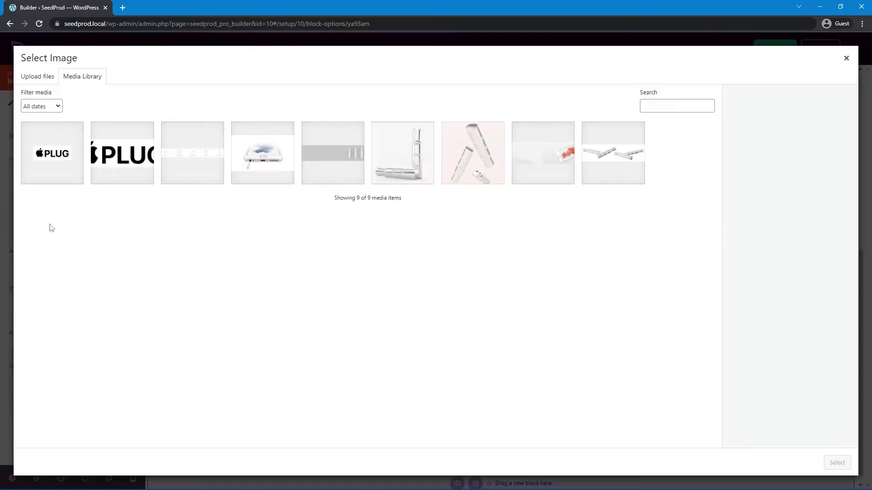
pyautogui.click(461, 153)
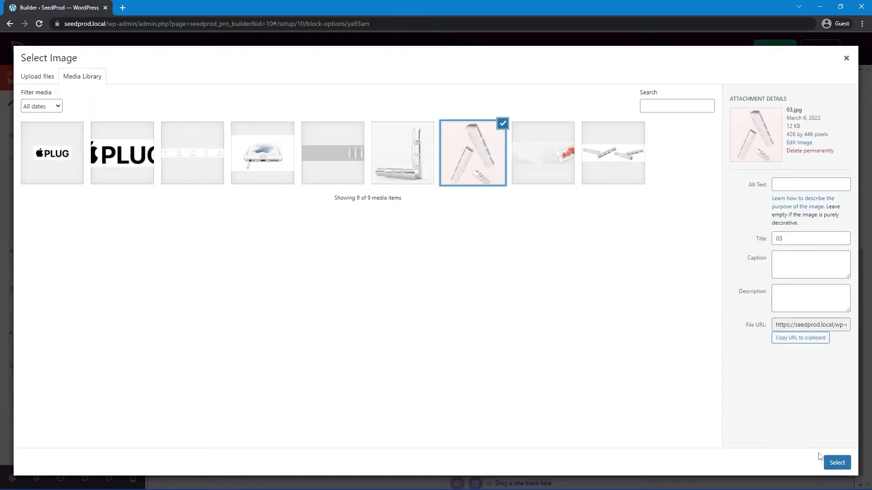
pyautogui.click(835, 463)
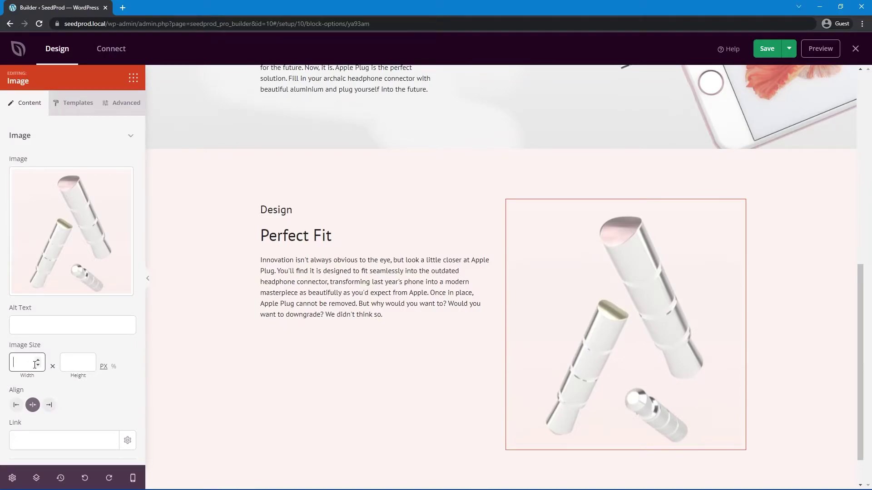
pyautogui.write('300')
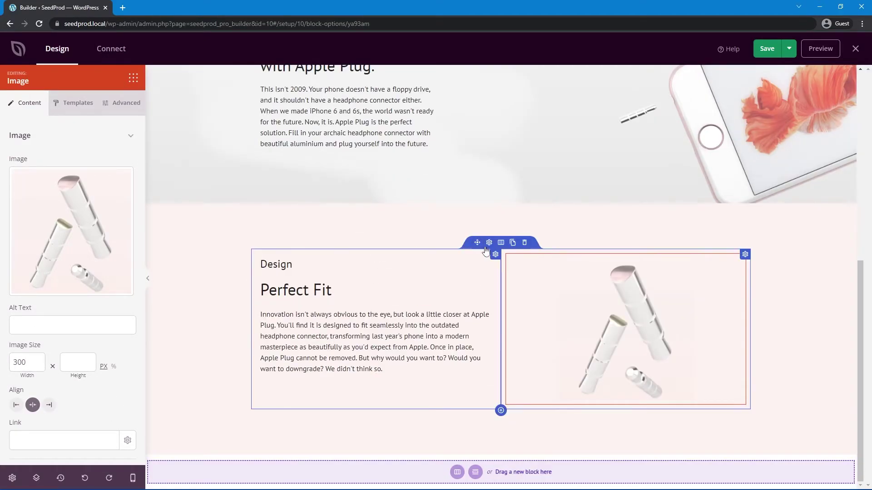
# Set the row's vertical alignment to middle so both columns are centred.
pyautogui.click(489, 243)
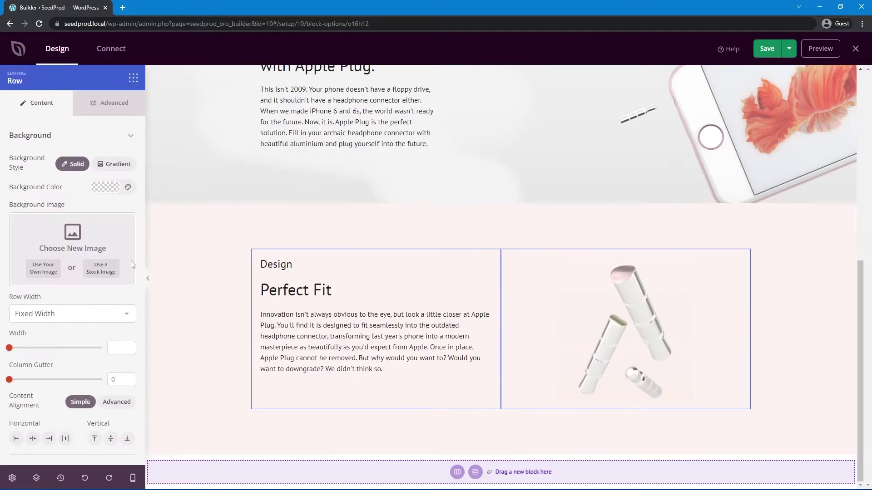
pyautogui.click(111, 438)
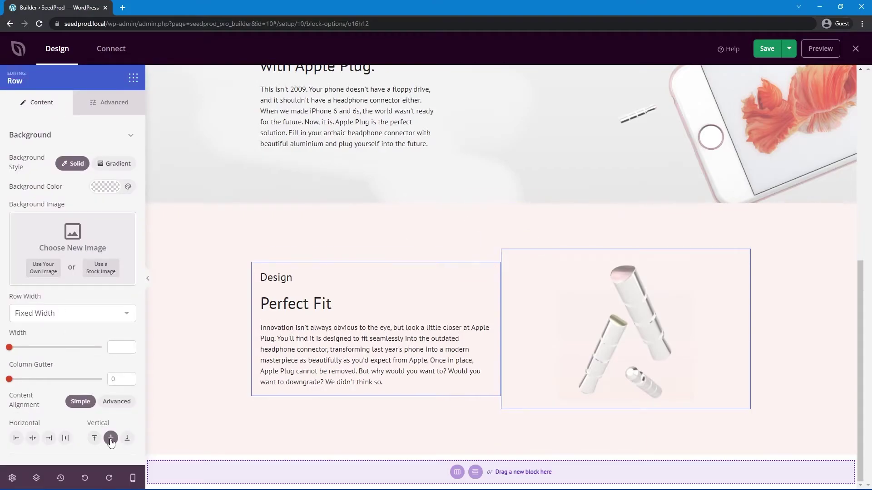
pyautogui.scroll(4, 319, 299)
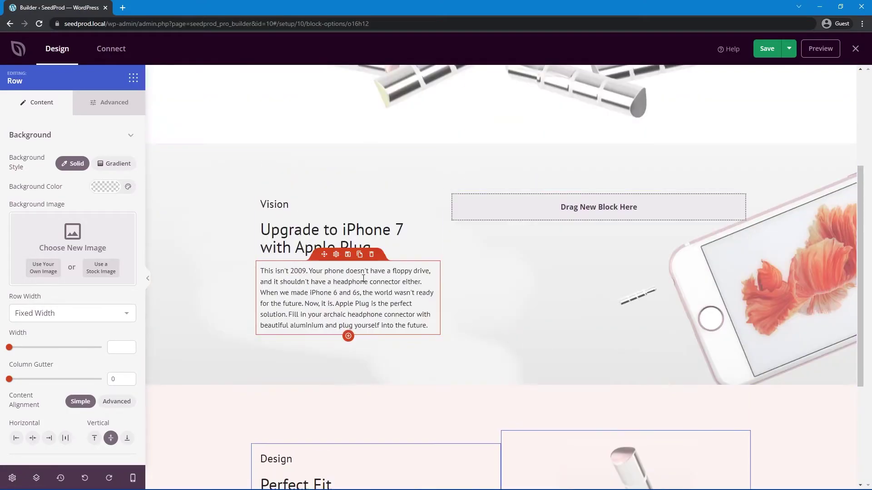
pyautogui.scroll(-4, 289, 230)
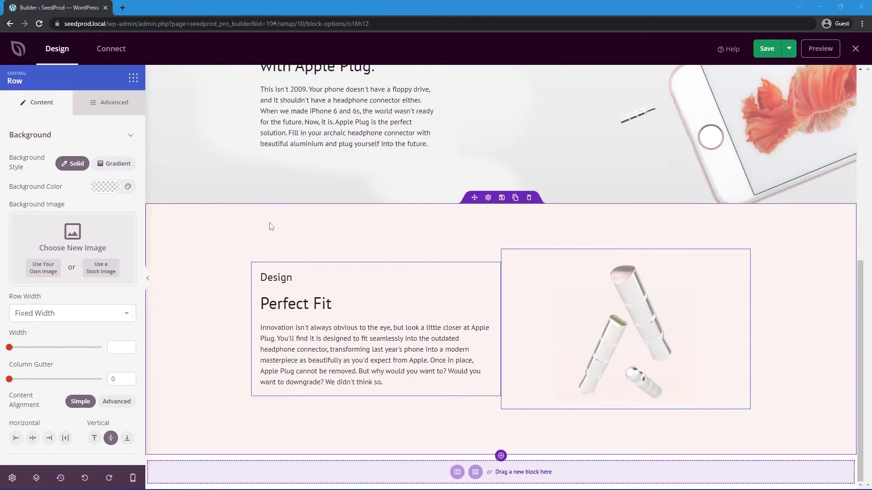
# Duplicate the Design section and swap its image for 04.jpg.
pyautogui.click(515, 198)
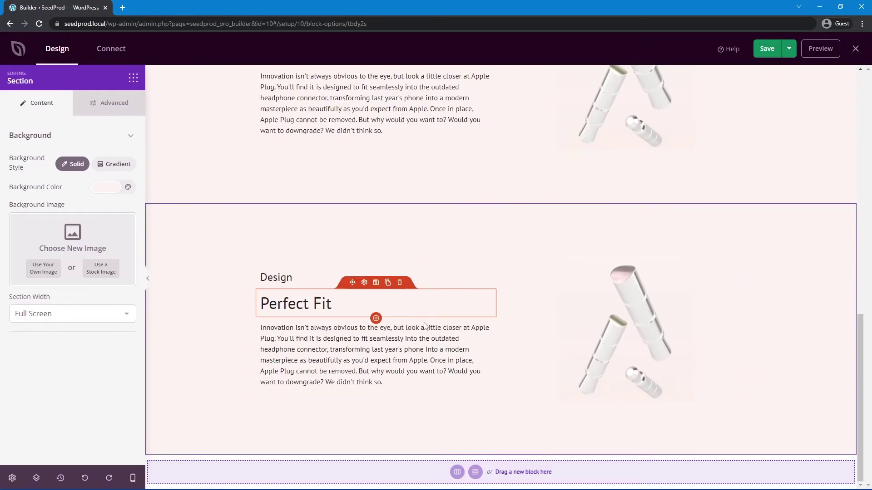
pyautogui.click(638, 312)
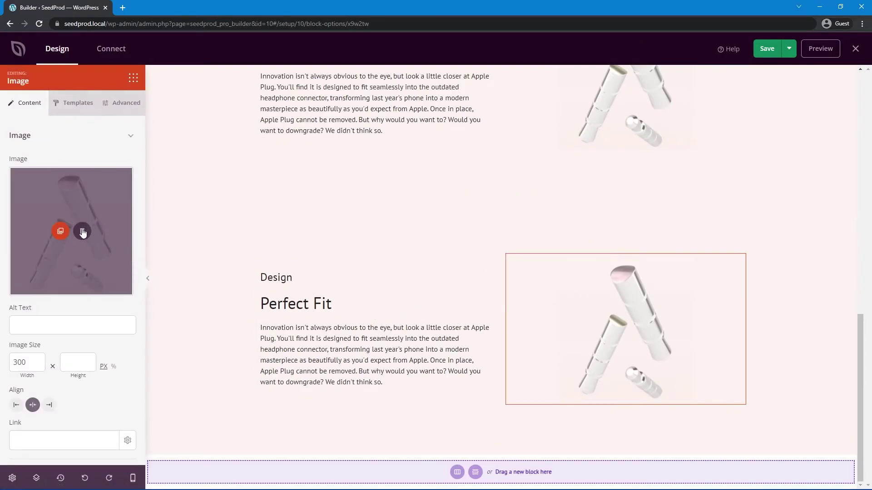
pyautogui.click(83, 233)
pyautogui.click(45, 229)
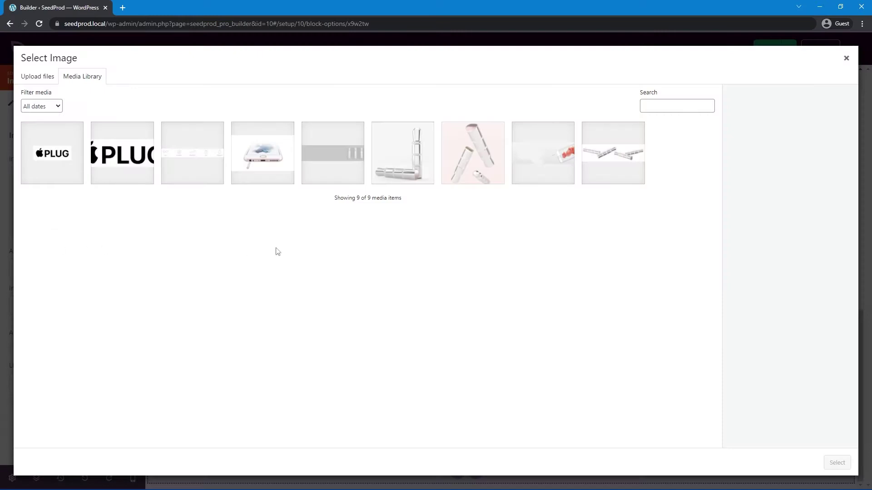
pyautogui.click(411, 156)
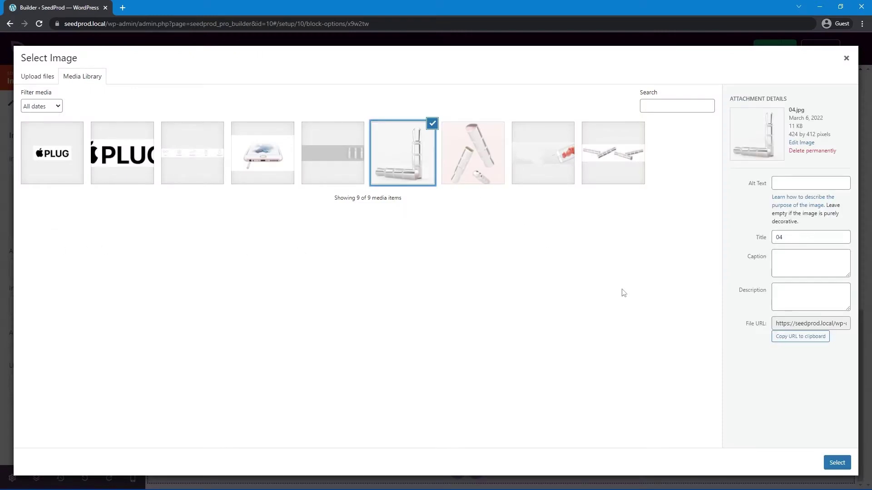
pyautogui.click(837, 462)
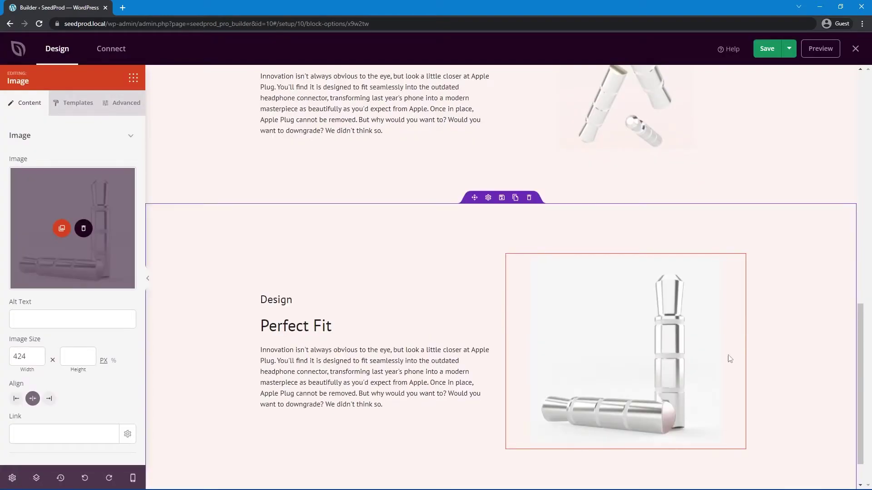
# Set the copied section's background colour to #f7f7f7.
pyautogui.click(489, 198)
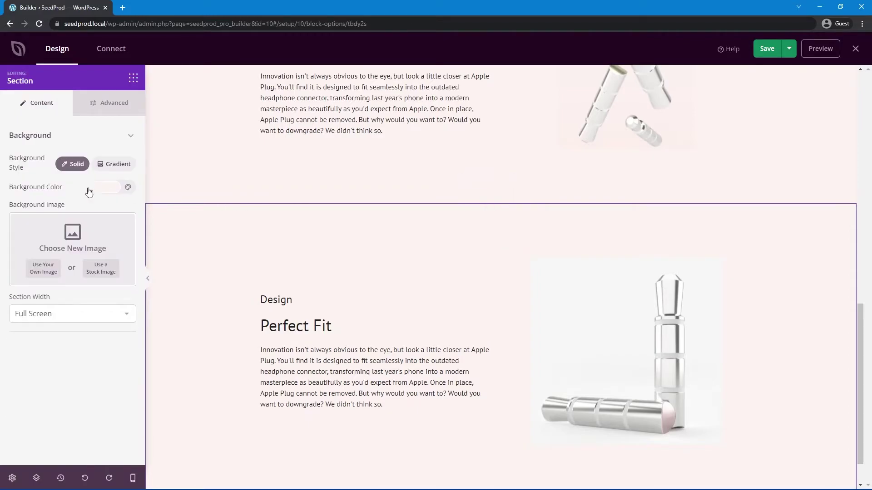
pyautogui.click(117, 189)
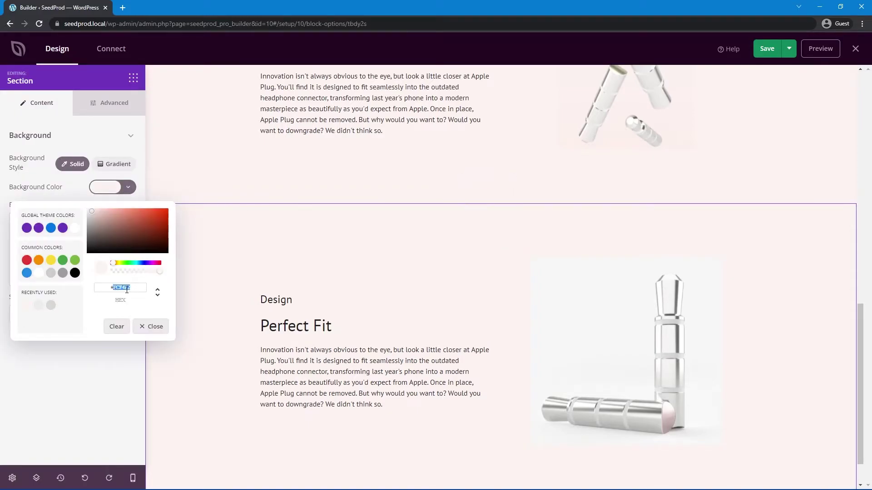
pyautogui.write('#f7f7f7')
pyautogui.click(127, 352)
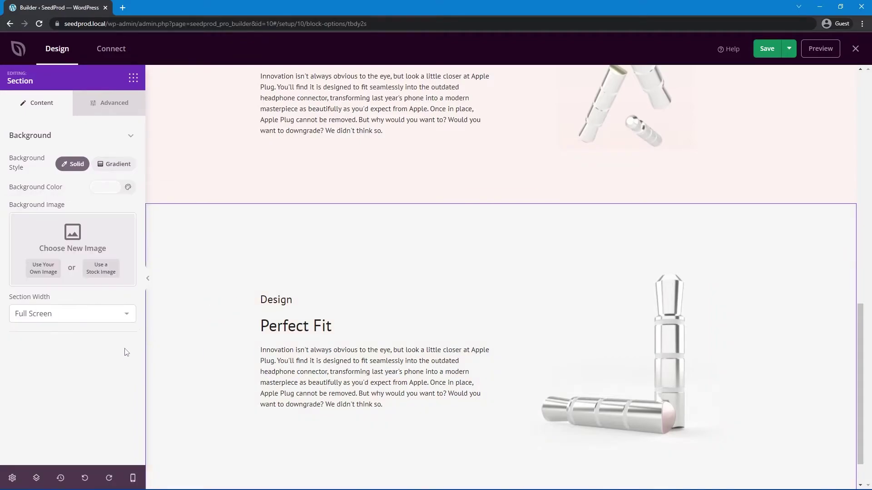
pyautogui.scroll(-1, 247, 328)
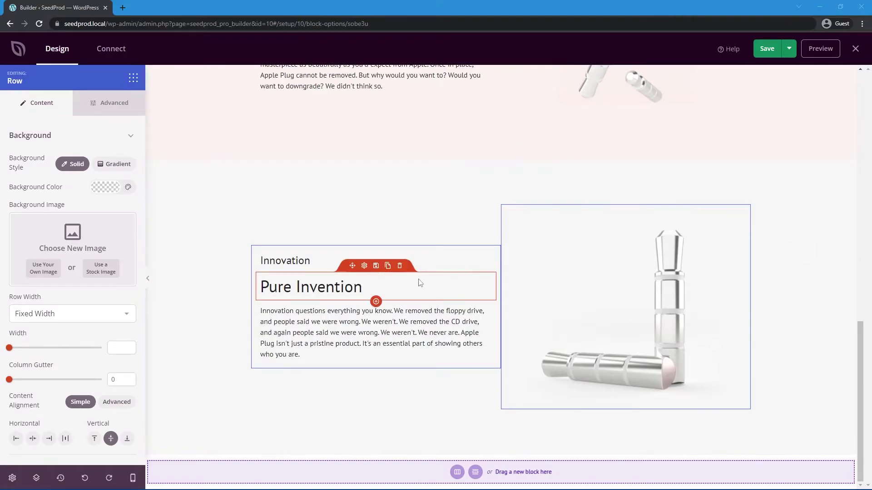
# Set the Vision paragraph's typography line height to 1.7.
pyautogui.scroll(8, 403, 279)
pyautogui.scroll(1, 313, 263)
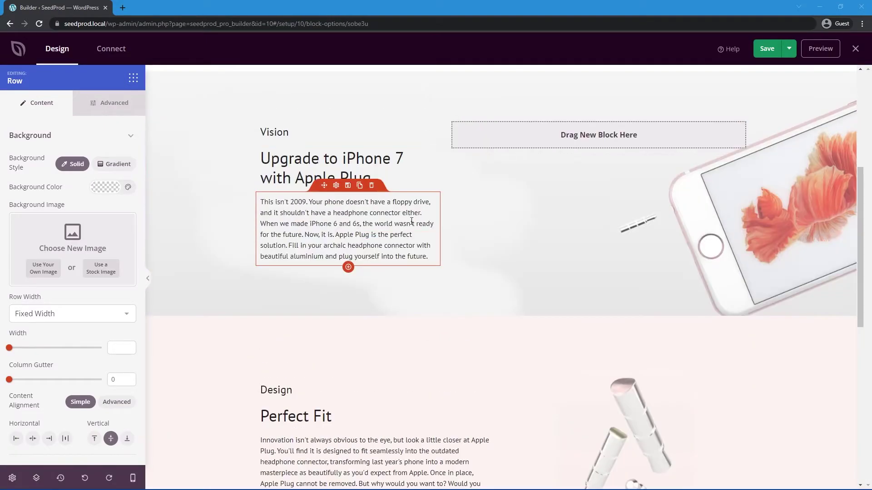
pyautogui.click(317, 221)
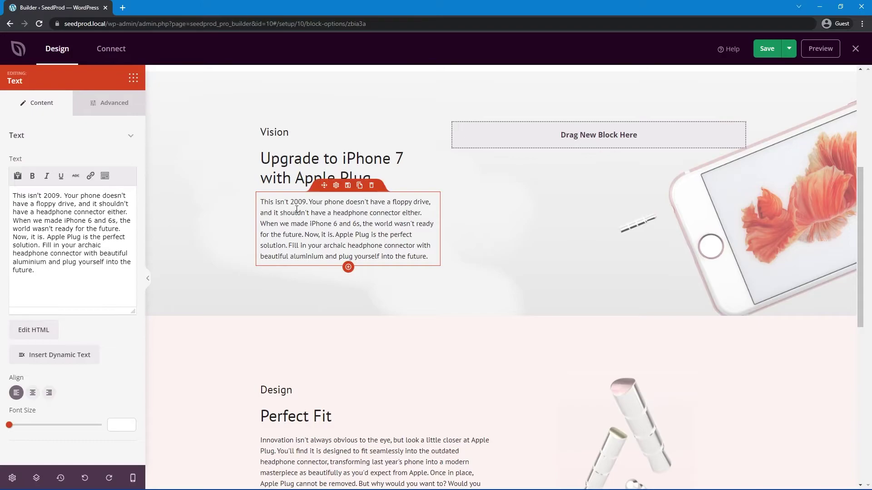
pyautogui.click(105, 109)
pyautogui.click(120, 159)
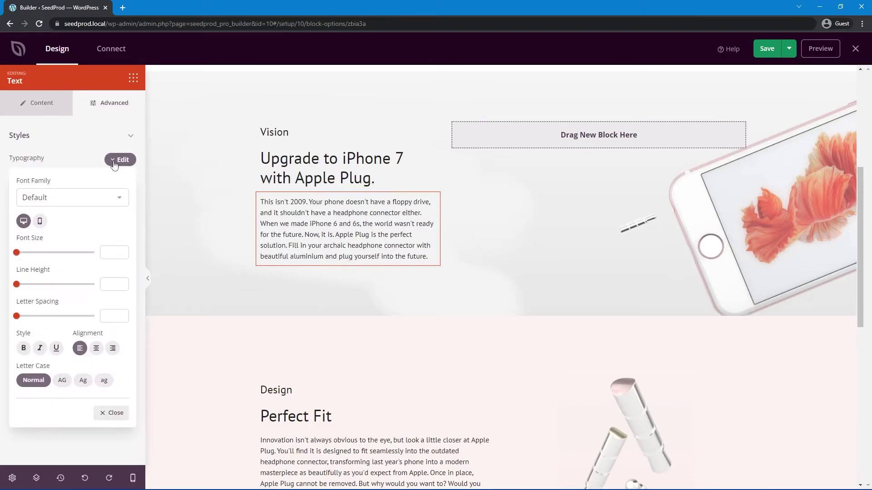
pyautogui.click(113, 285)
pyautogui.write('1')
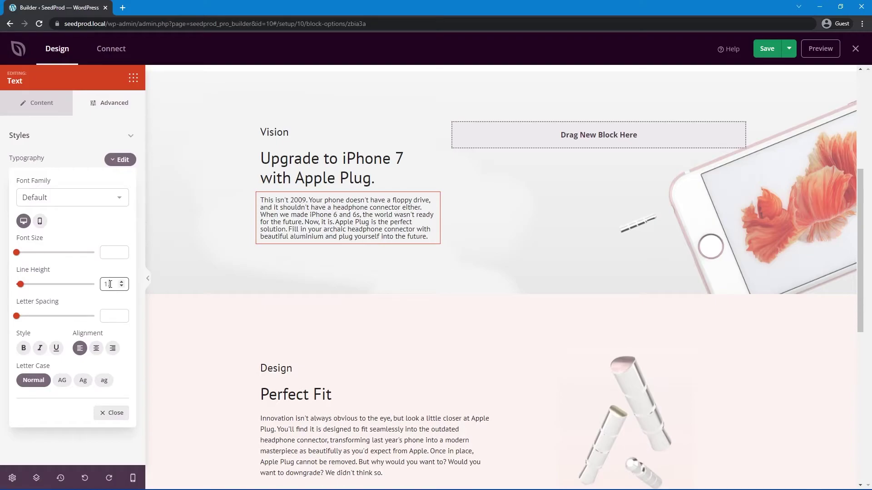
pyautogui.write('.5')
pyautogui.press('Up')
pyautogui.press('Up')
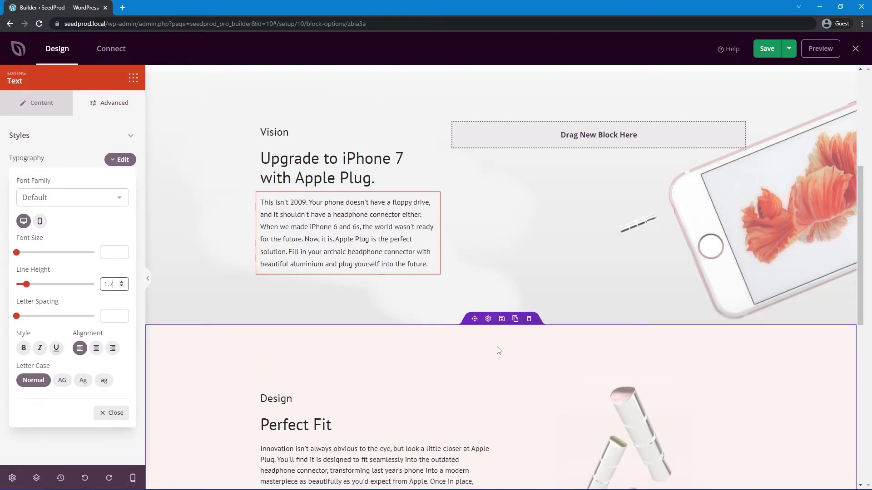
pyautogui.scroll(-5, 448, 362)
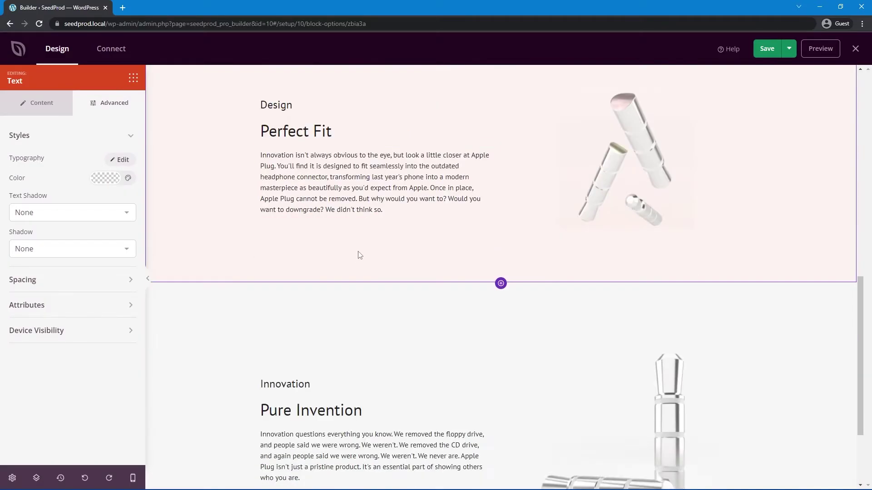
pyautogui.scroll(-2, 359, 255)
pyautogui.scroll(4, 364, 361)
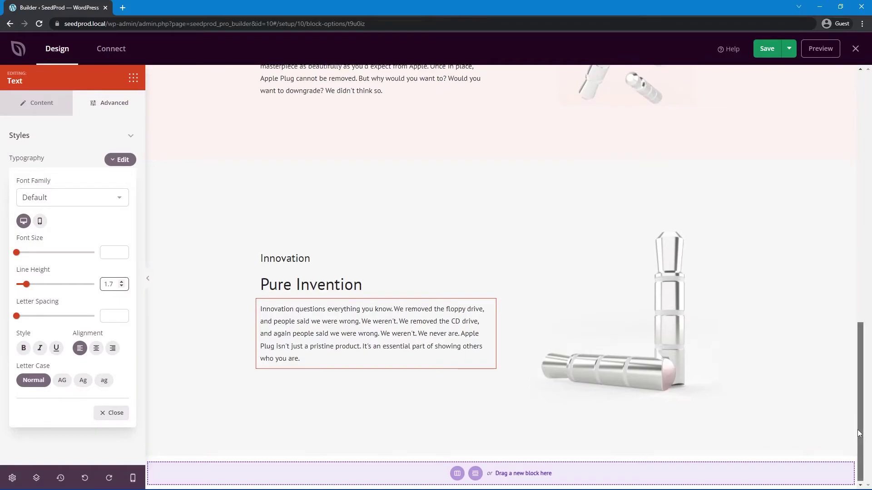
pyautogui.scroll(10, 844, 254)
pyautogui.scroll(-1, 765, 307)
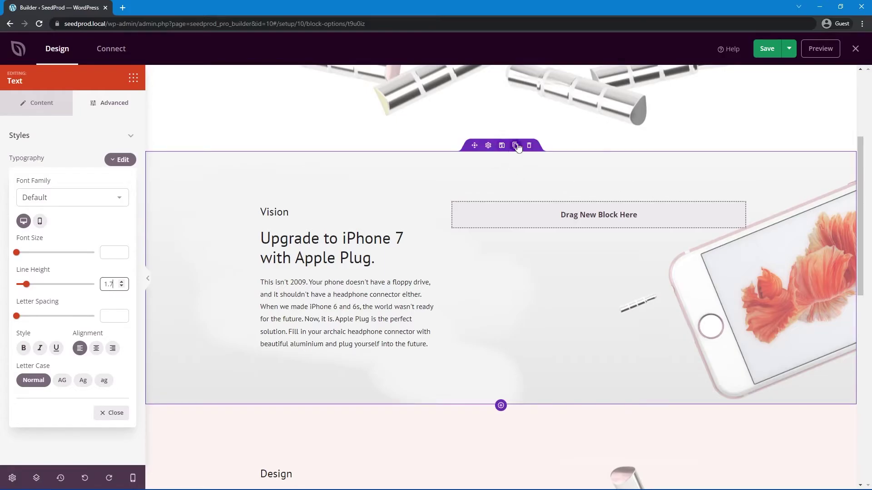
# Duplicate the Vision section and move the copy to the end of the page via Layout Navigation.
pyautogui.click(515, 145)
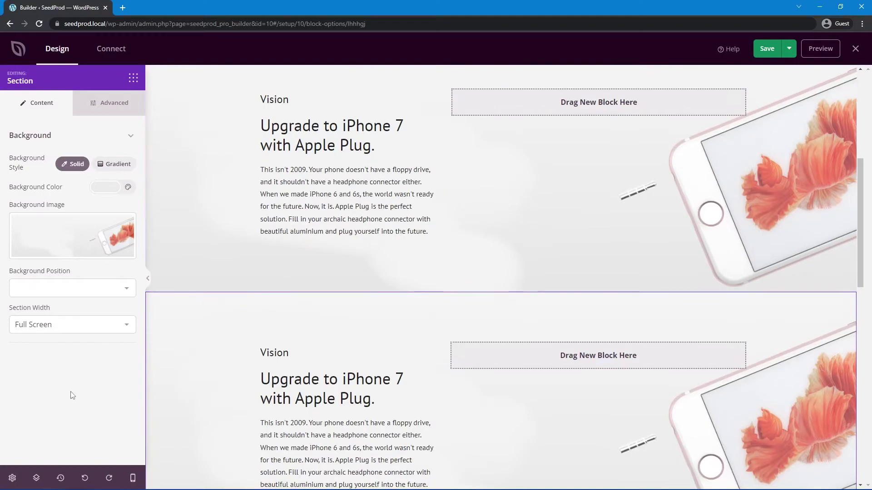
pyautogui.click(36, 479)
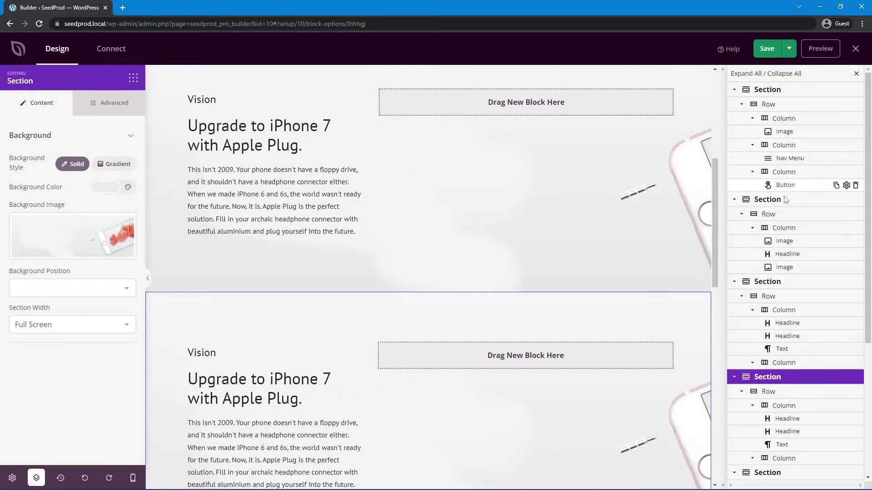
pyautogui.scroll(-4, 744, 178)
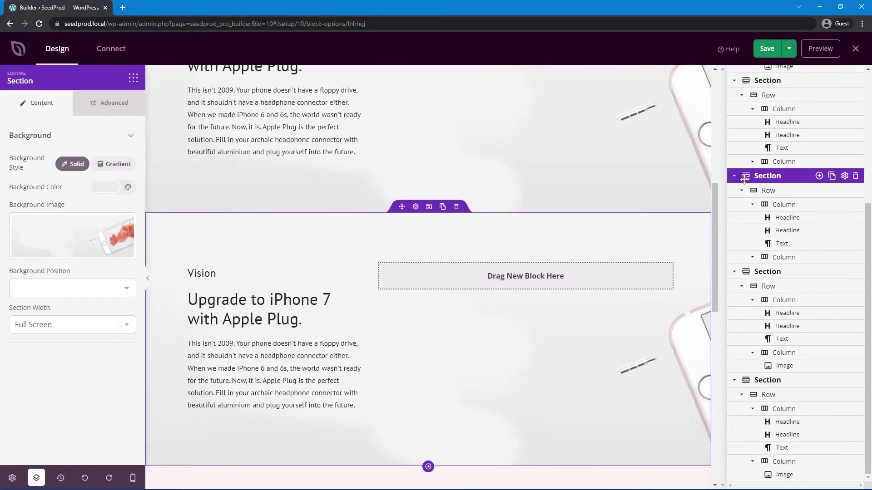
pyautogui.moveTo(746, 176); pyautogui.dragTo(739, 390)
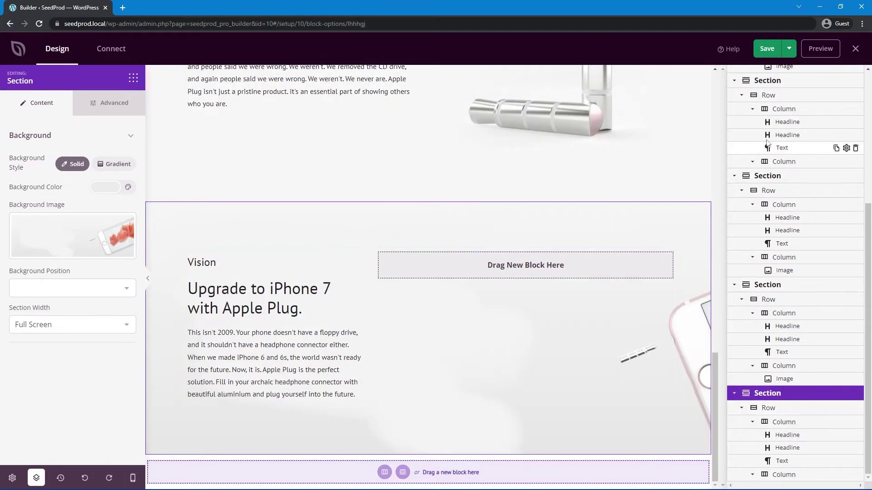
pyautogui.click(37, 478)
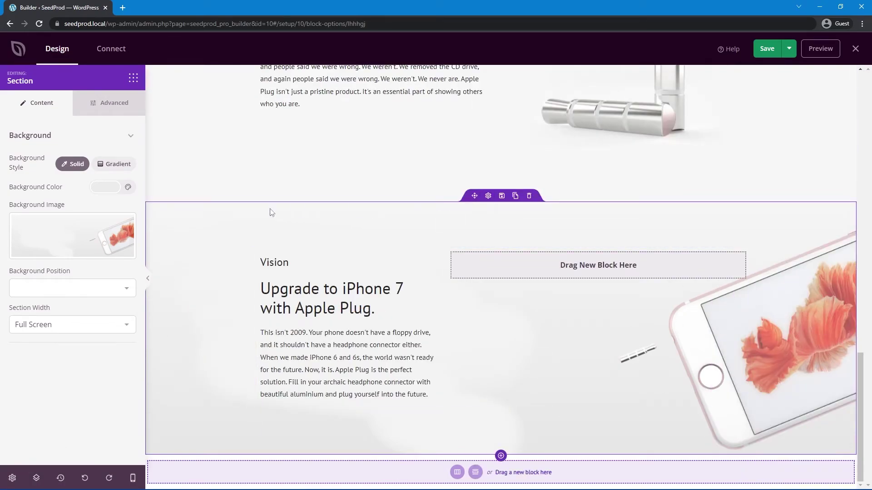
# Replace the section's background image with the upright-plugs picture 05.jpg.
pyautogui.click(86, 242)
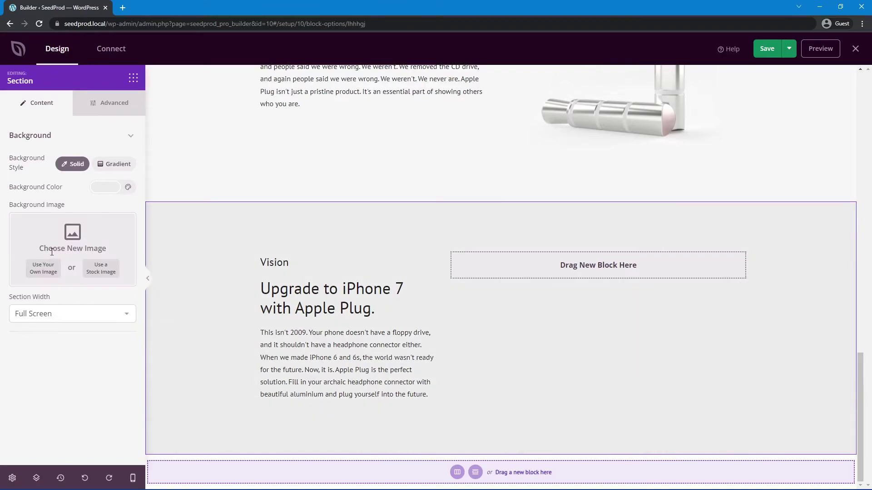
pyautogui.click(43, 272)
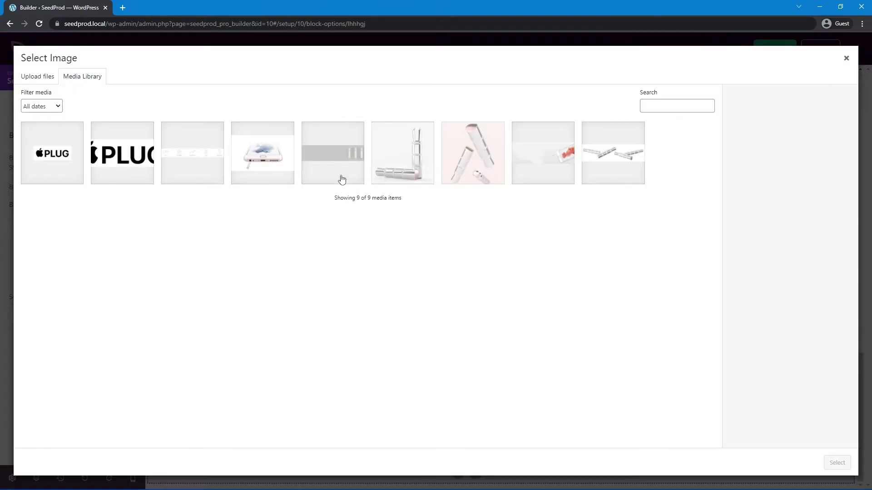
pyautogui.click(345, 166)
pyautogui.click(837, 463)
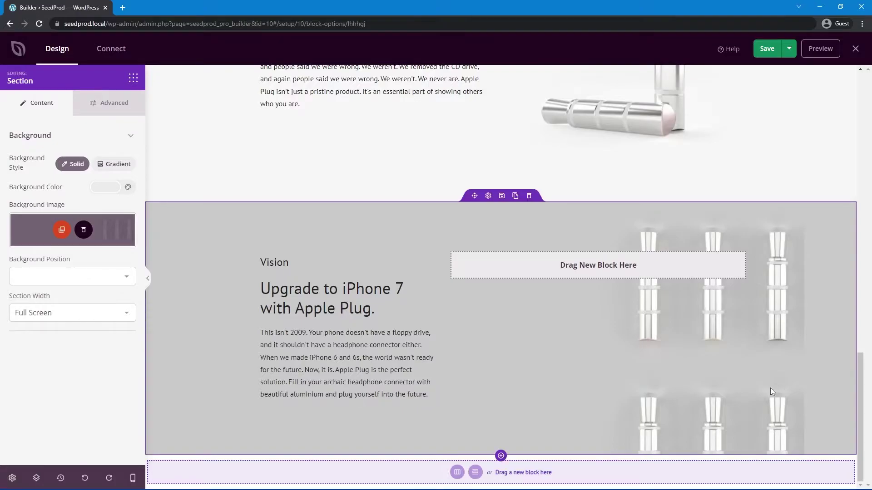
# Delete the paragraph and the Vision label, and widen the headline column to one line.
pyautogui.click(372, 317)
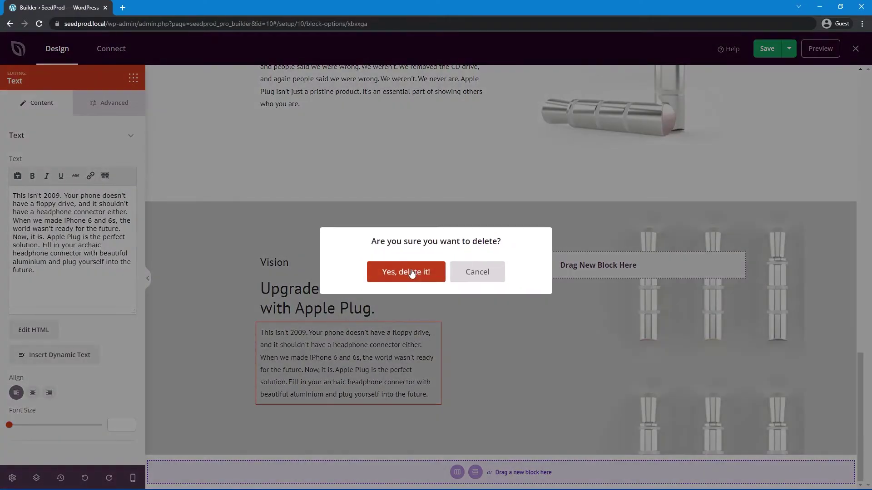
pyautogui.click(404, 271)
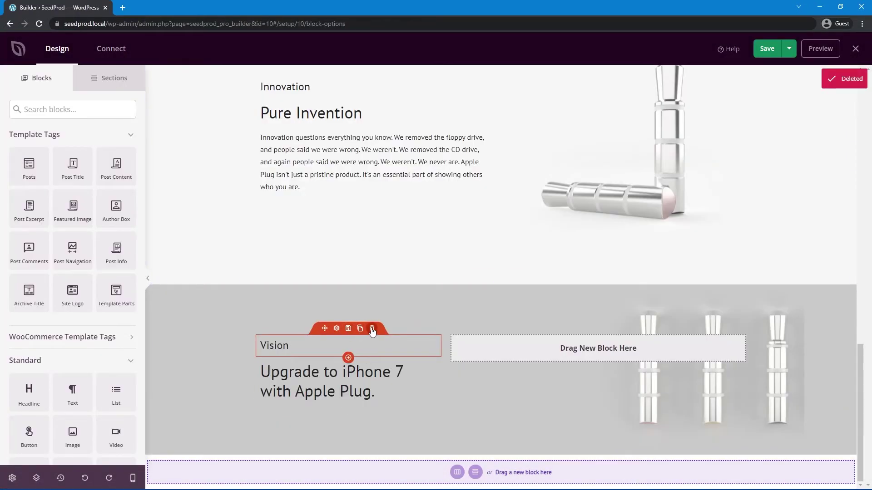
pyautogui.click(372, 328)
pyautogui.click(404, 271)
pyautogui.click(486, 360)
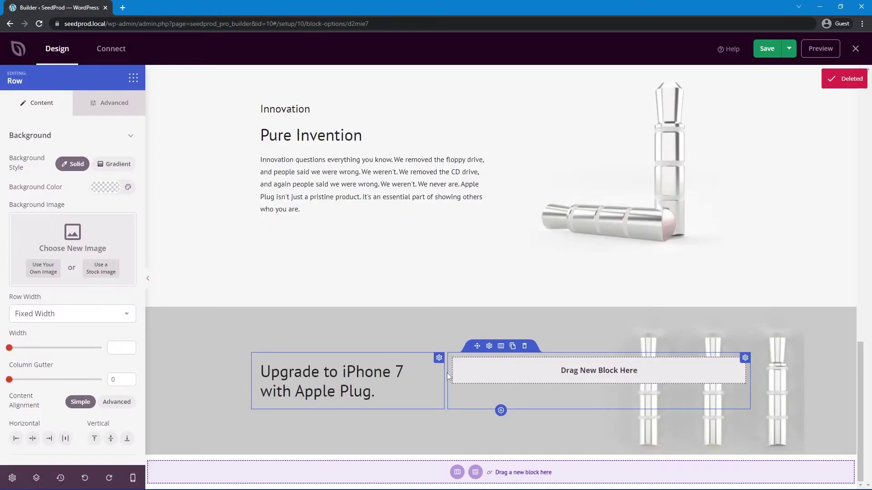
pyautogui.moveTo(445, 373); pyautogui.dragTo(487, 387)
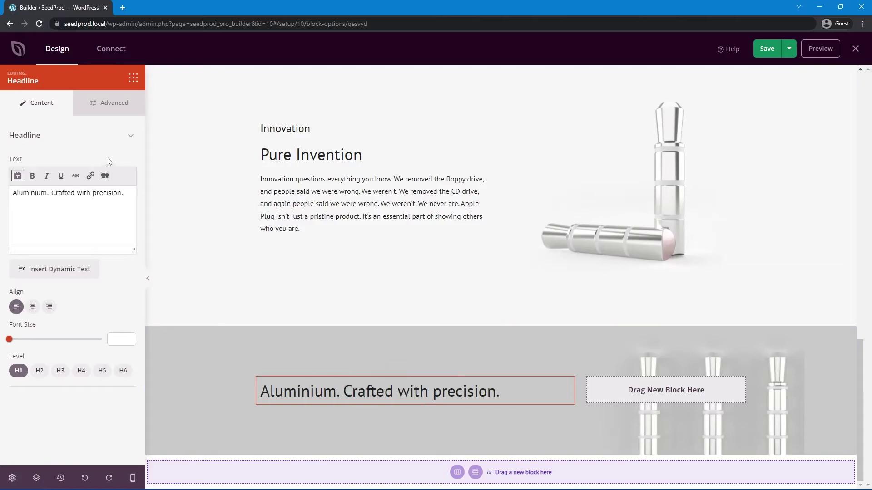
# Set the 'Aluminium. Crafted with precision.' headline colour to white.
pyautogui.click(111, 136)
pyautogui.click(109, 108)
pyautogui.click(107, 179)
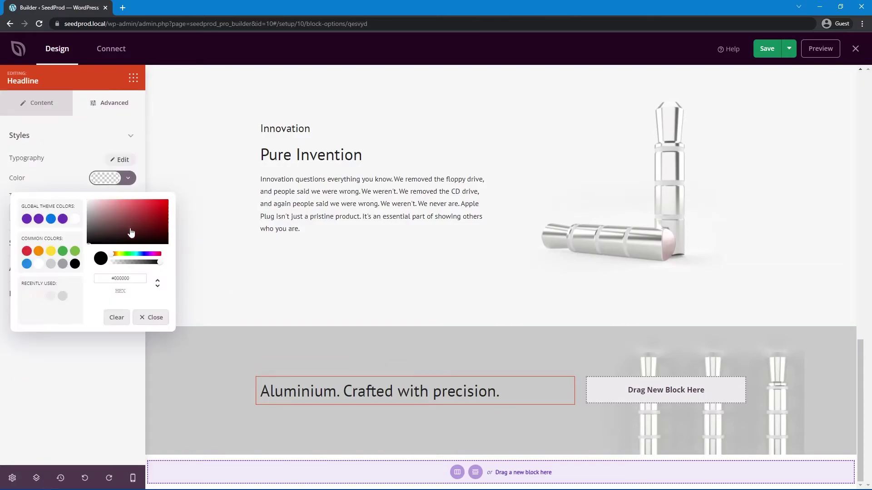
pyautogui.moveTo(130, 230); pyautogui.dragTo(70, 191)
pyautogui.click(374, 338)
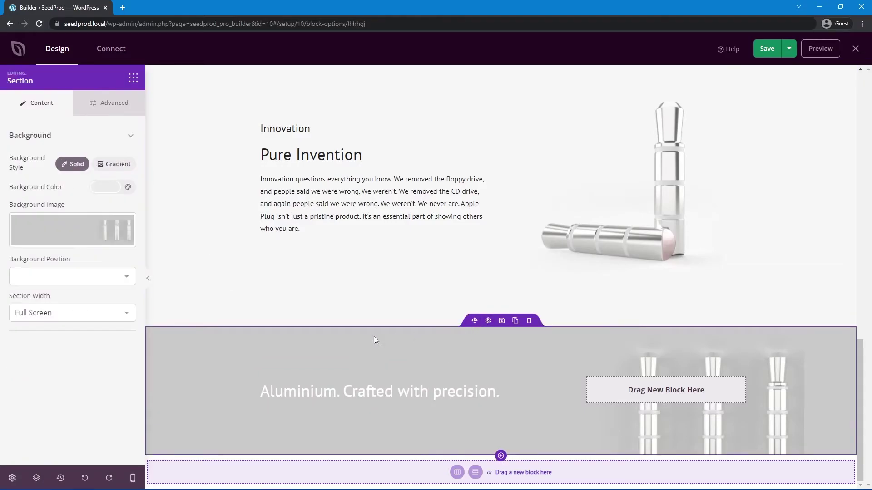
# Set the Aluminium section's background position to 100% Width Top.
pyautogui.moveTo(64, 242)
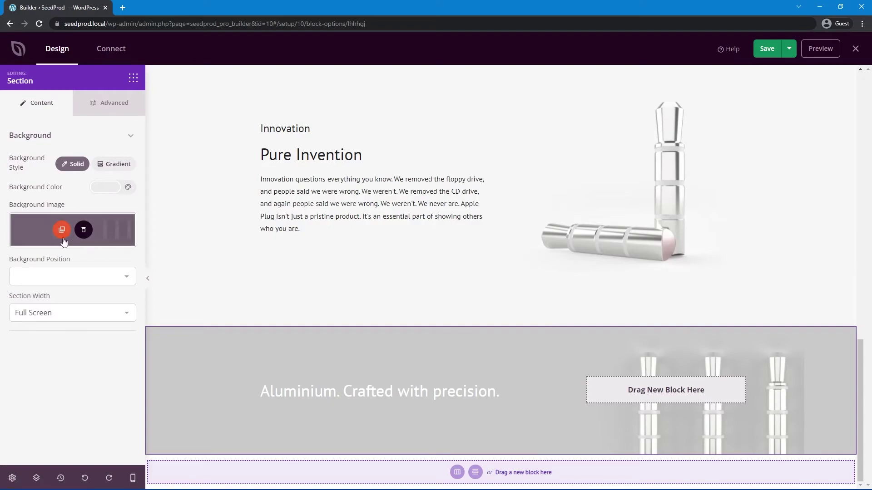
pyautogui.click(84, 279)
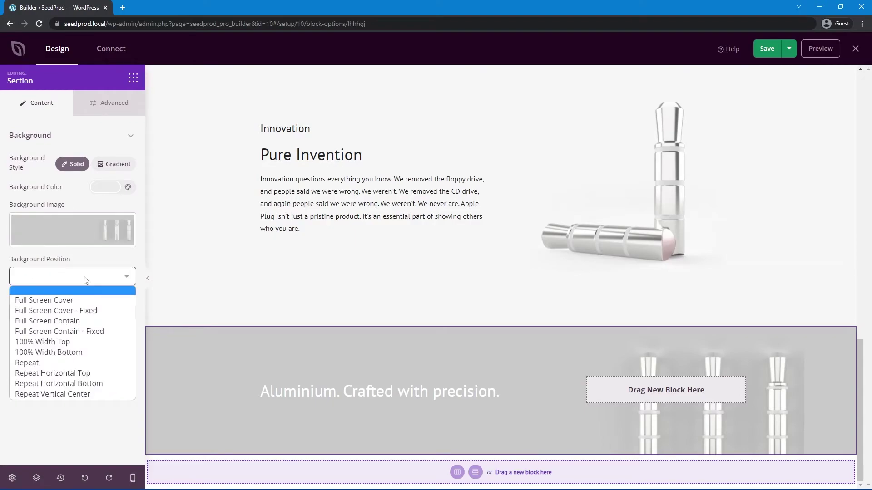
pyautogui.click(42, 344)
# Give the Aluminium section padding of 100 top and 200 bottom.
pyautogui.moveTo(399, 367)
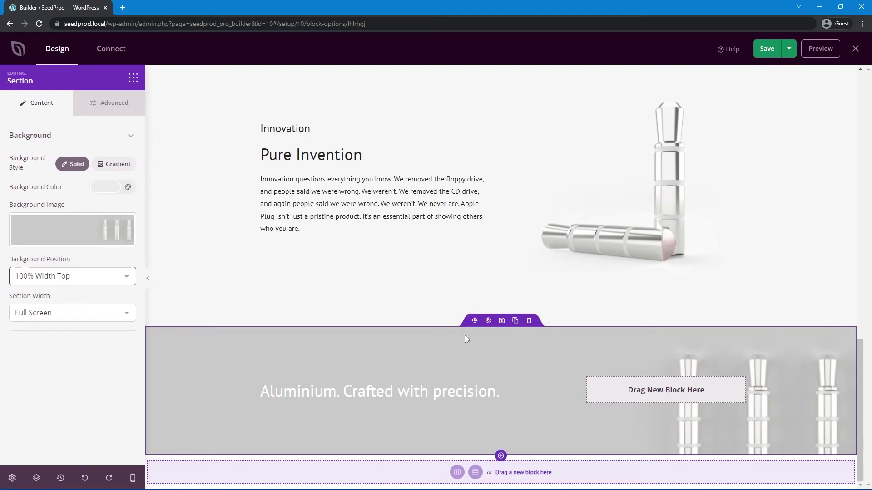
pyautogui.click(109, 105)
pyautogui.click(34, 224)
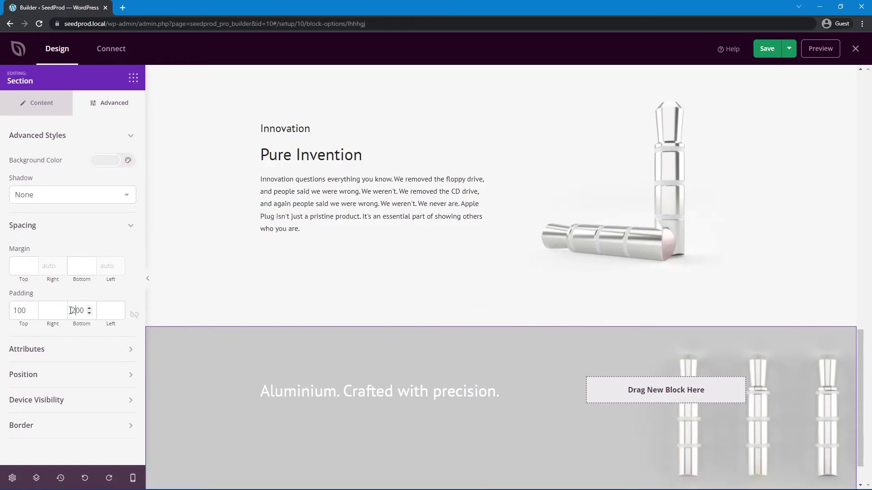
pyautogui.click(416, 350)
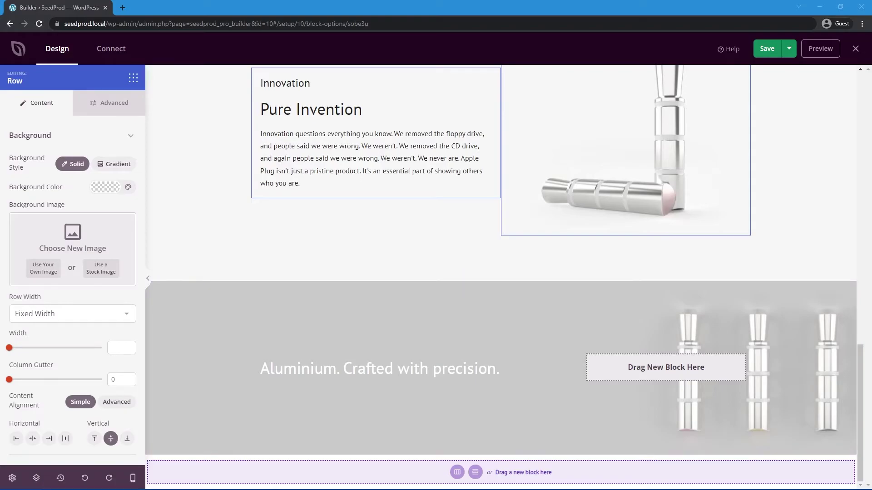
# Add a one-column section at the page bottom holding the icons.jpg image.
pyautogui.click(457, 472)
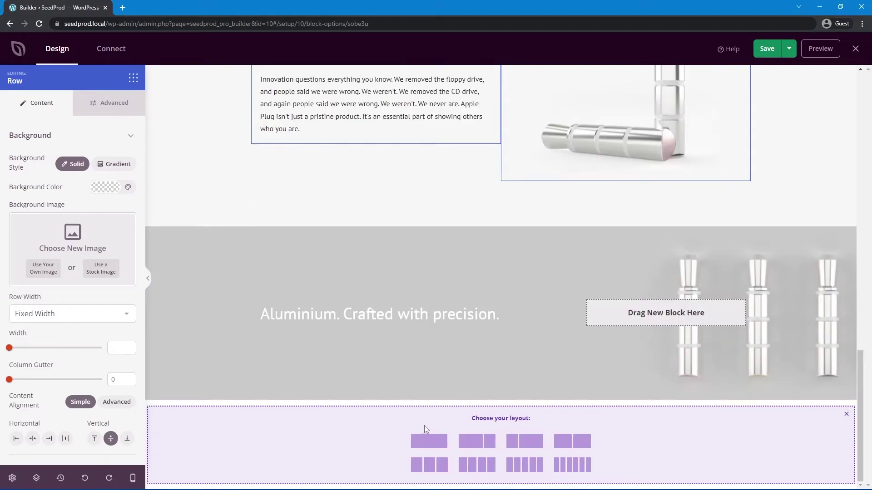
pyautogui.click(429, 442)
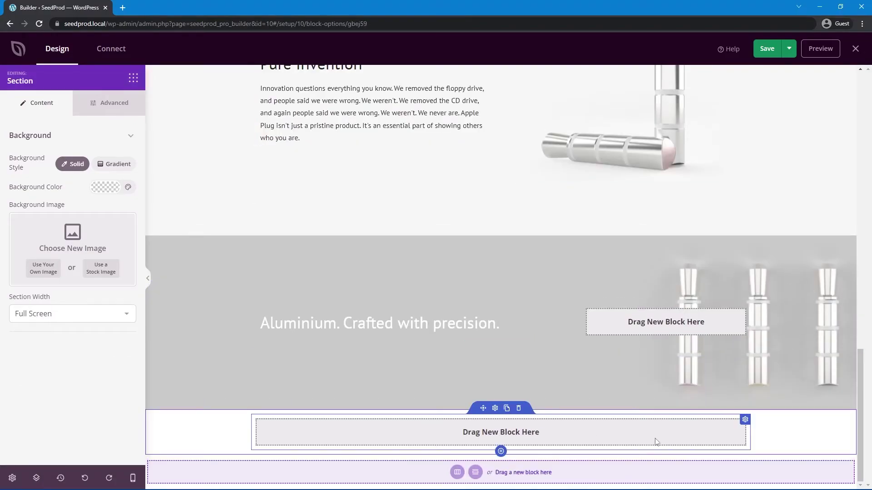
pyautogui.click(133, 78)
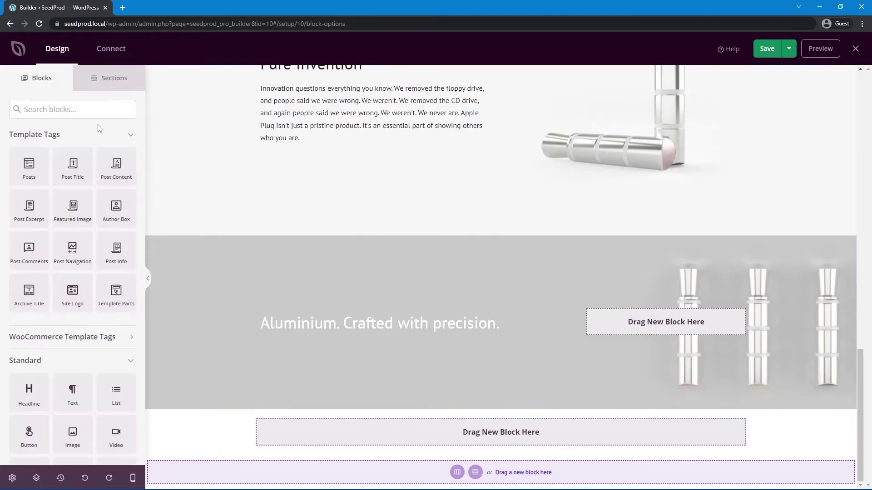
pyautogui.scroll(-2, 110, 337)
pyautogui.moveTo(72, 344); pyautogui.dragTo(501, 433)
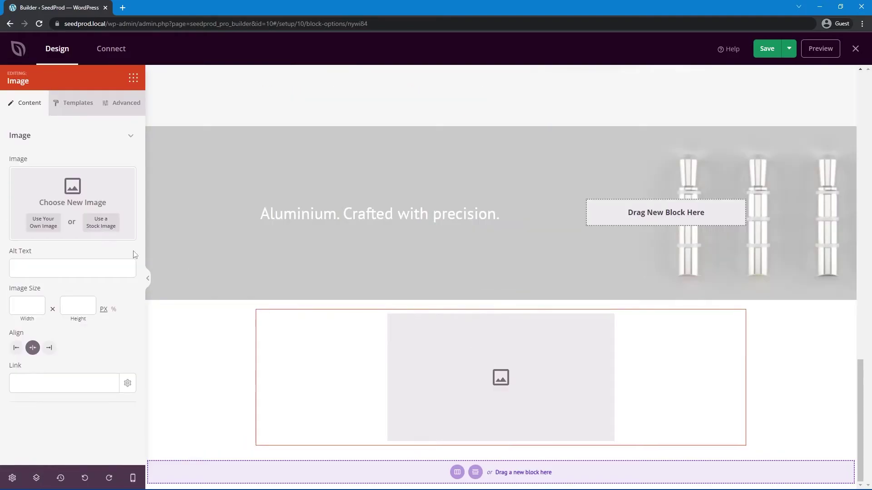
pyautogui.click(40, 227)
pyautogui.click(195, 159)
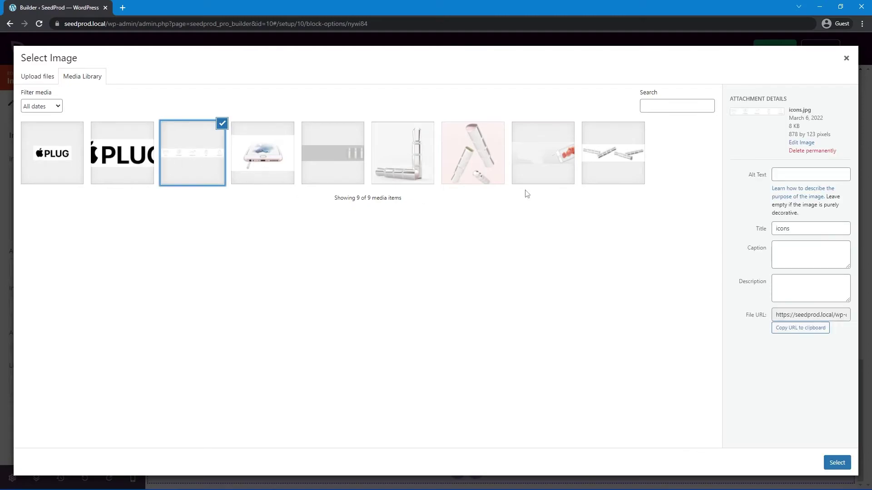
pyautogui.click(835, 462)
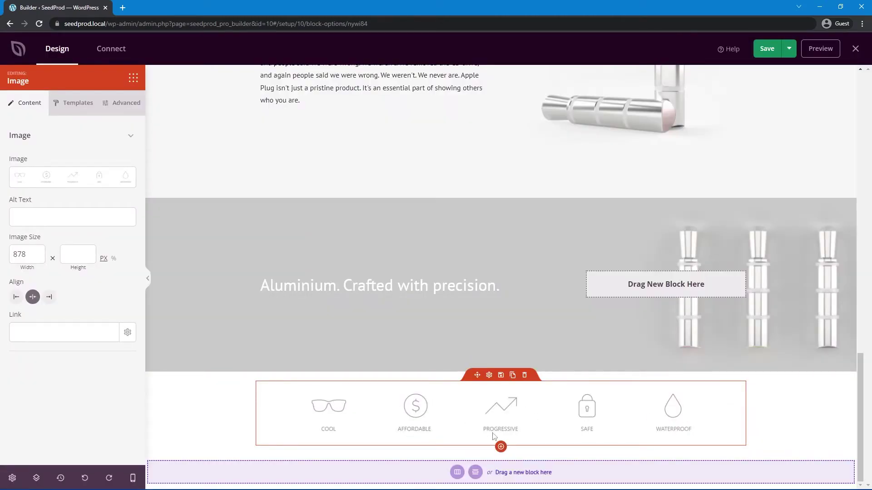
# Add the headline "Just trust us. It's better." beneath the icons image.
pyautogui.click(486, 410)
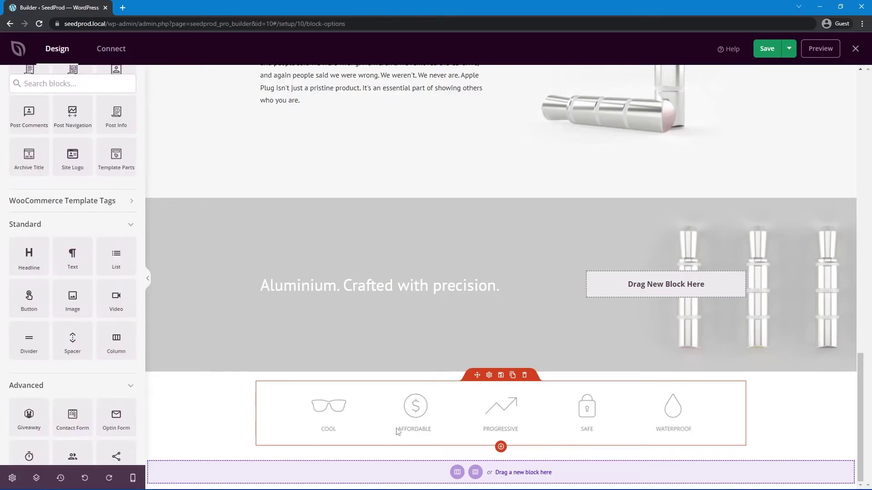
pyautogui.moveTo(29, 256); pyautogui.dragTo(499, 472)
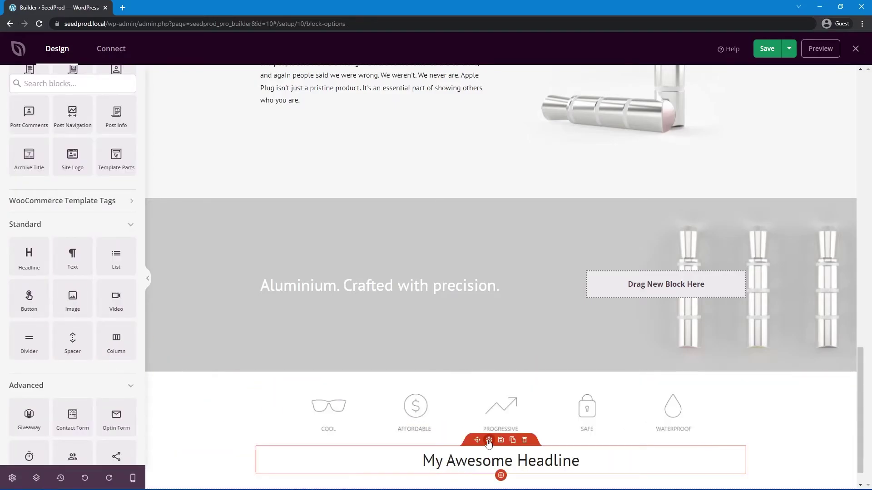
pyautogui.hotkey('ctrl', 'a')
pyautogui.write("Just trust us. It's better.")
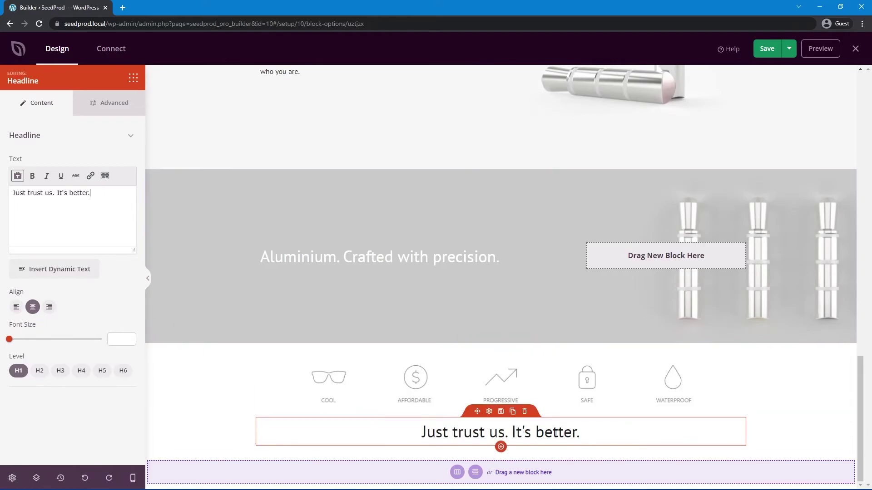
# Add an Image block under the headline showing the phone picture 06.jpg.
pyautogui.click(132, 79)
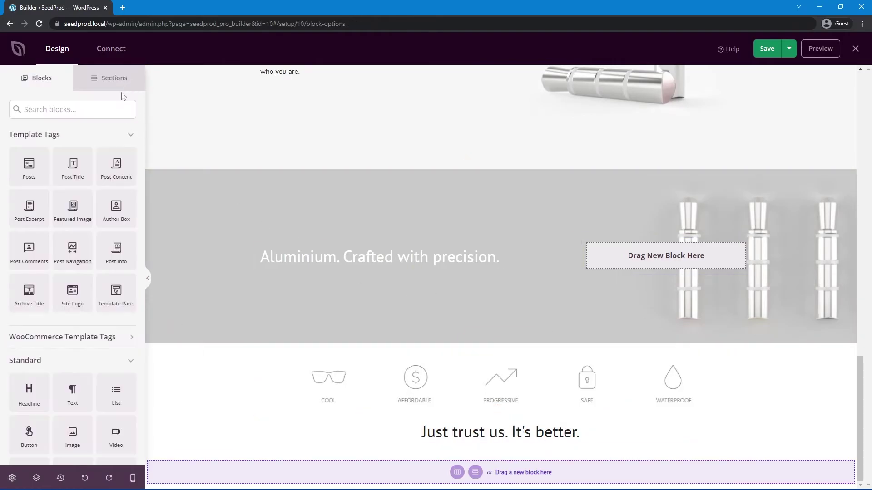
pyautogui.scroll(-2, 61, 291)
pyautogui.moveTo(73, 344); pyautogui.dragTo(499, 472)
pyautogui.scroll(-3, 591, 364)
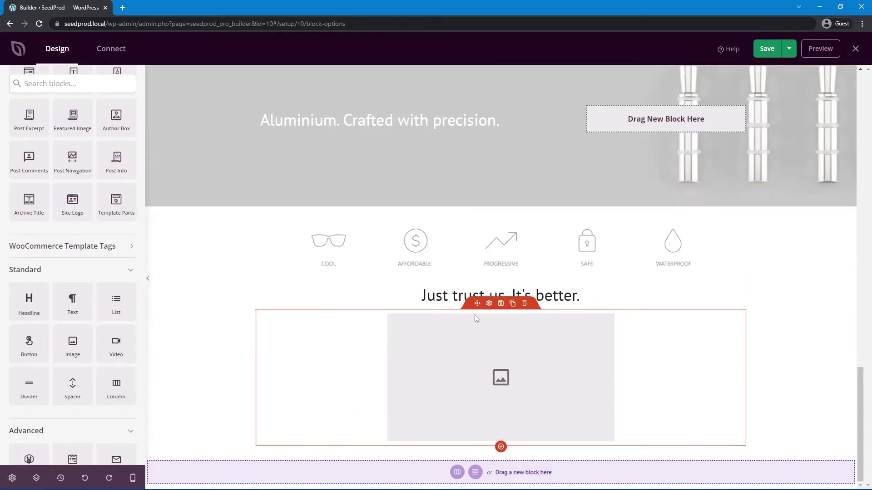
pyautogui.click(489, 304)
pyautogui.click(40, 220)
pyautogui.click(256, 155)
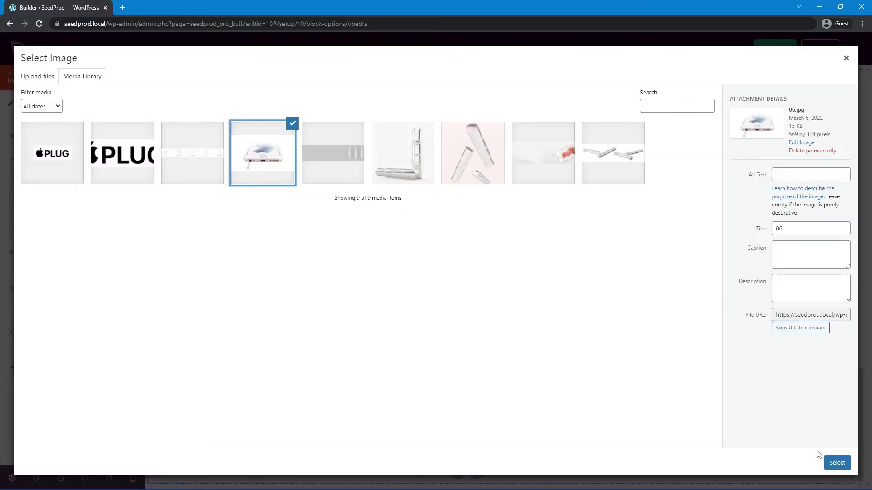
pyautogui.click(837, 463)
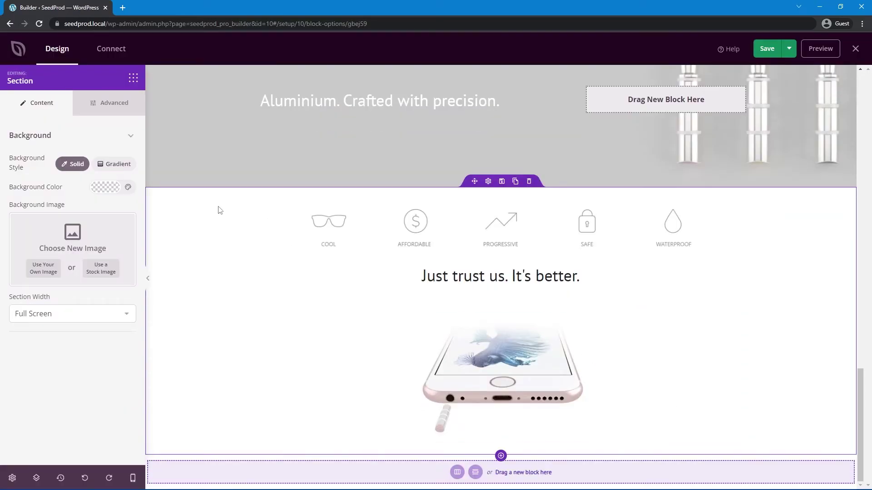
# Set the section's padding to 25 top and 50 bottom.
pyautogui.click(109, 103)
pyautogui.click(32, 225)
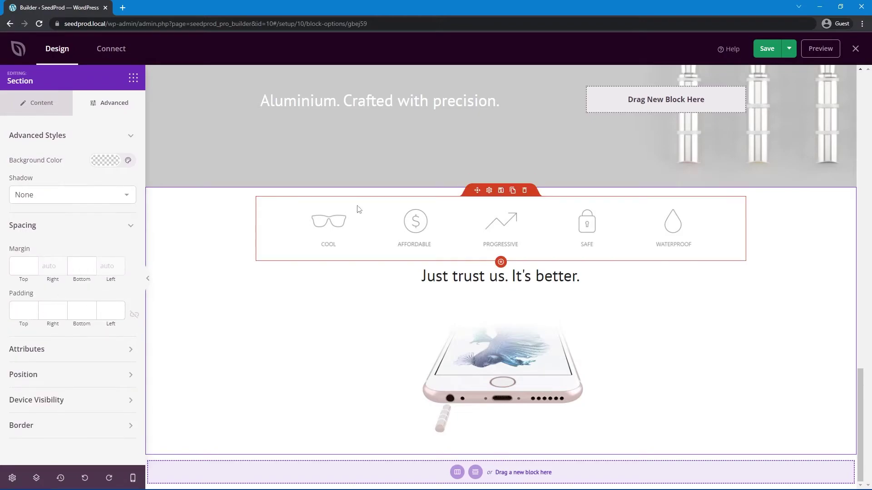
pyautogui.click(78, 311)
pyautogui.write('100')
pyautogui.moveTo(78, 311); pyautogui.dragTo(60, 314)
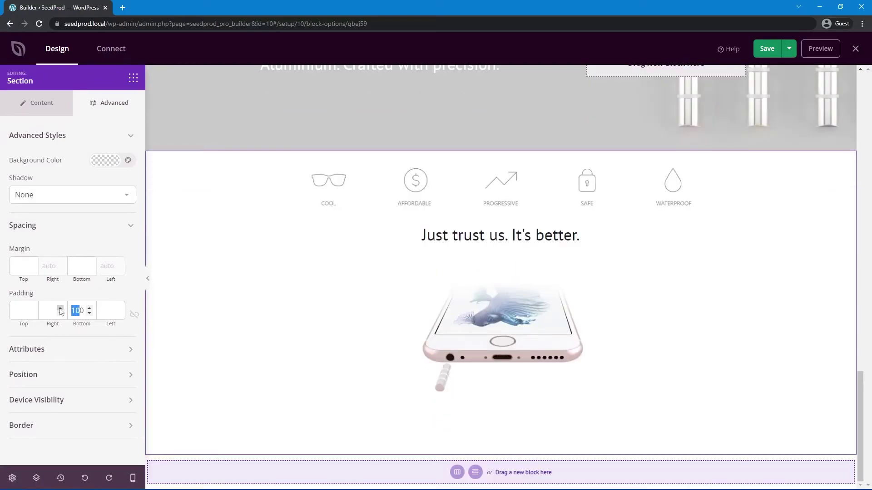
pyautogui.write('50')
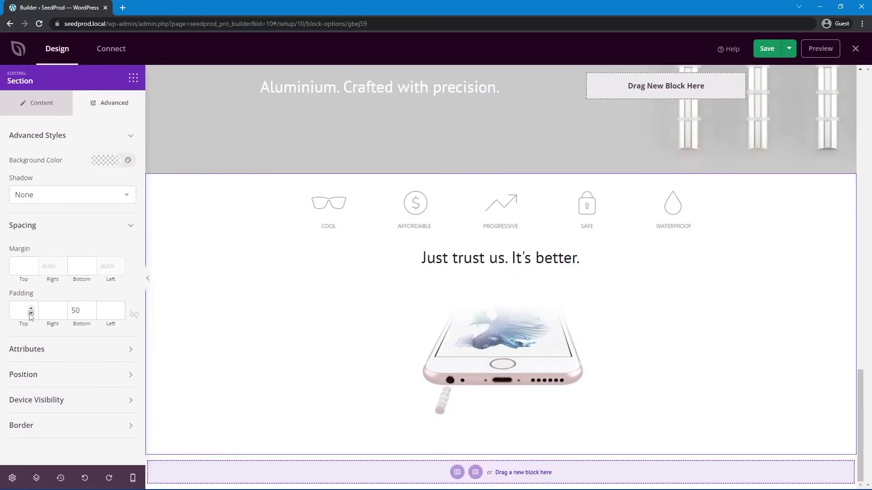
pyautogui.write('25')
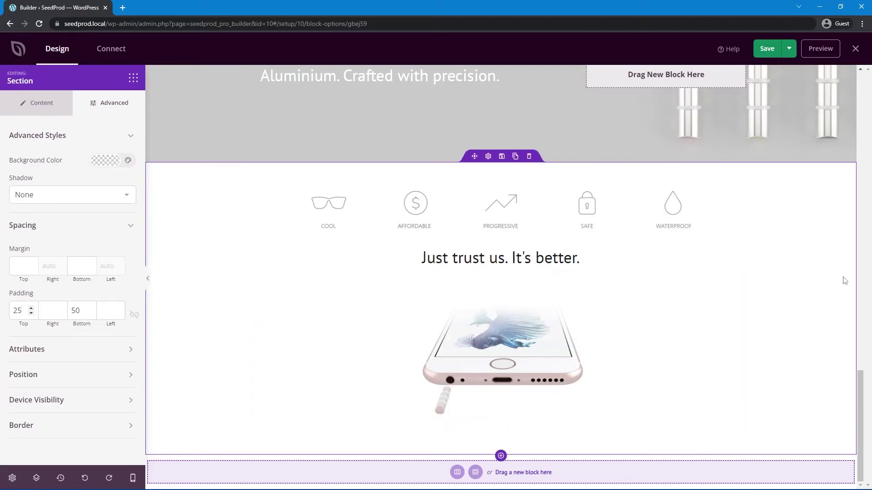
pyautogui.click(501, 449)
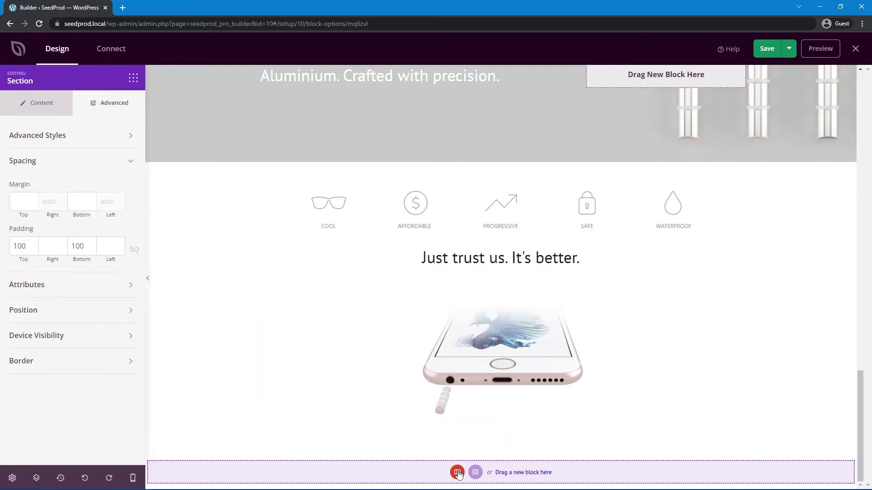
# Add a one-column section with the headline "Made by Nicer.", underlining Nicer.
pyautogui.scroll(15, 589, 449)
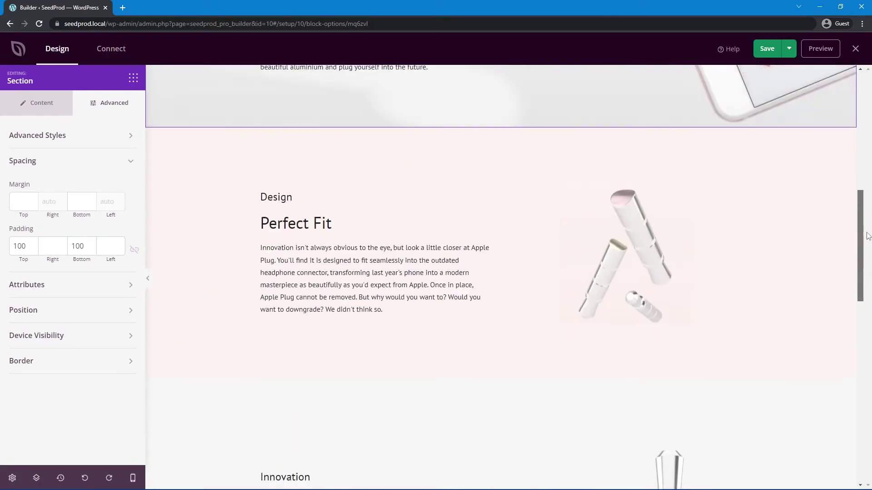
pyautogui.scroll(-15, 468, 408)
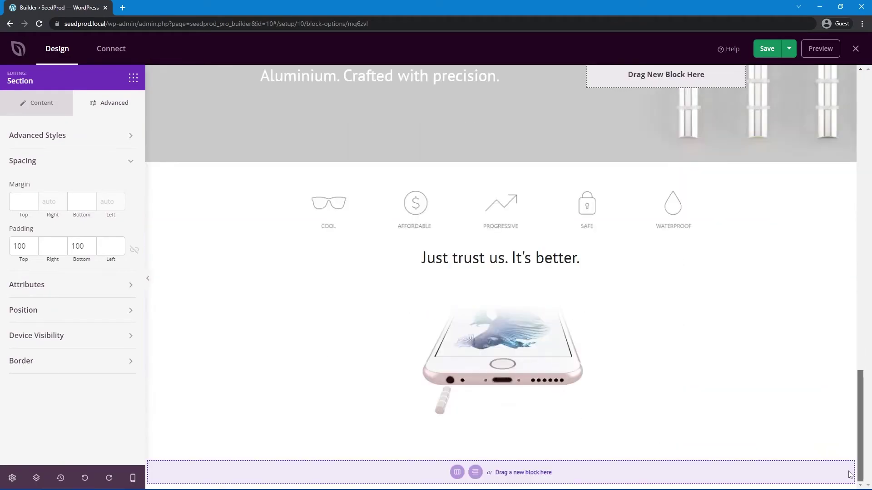
pyautogui.click(457, 473)
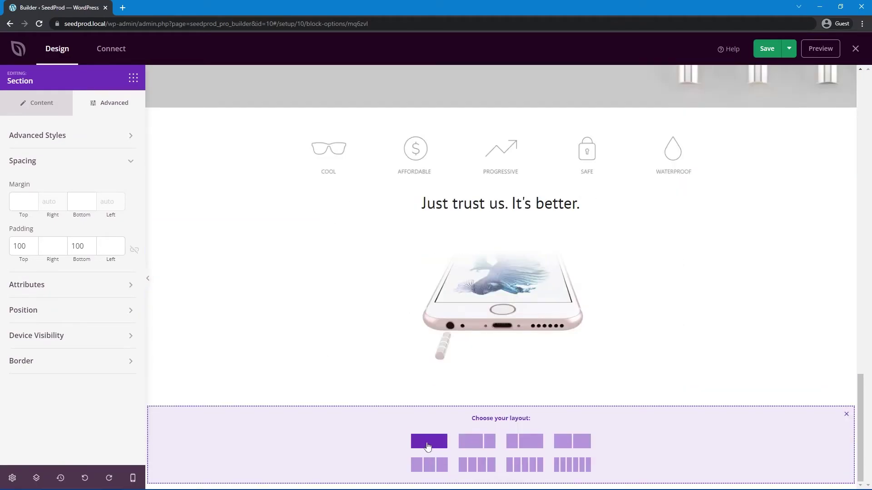
pyautogui.click(427, 446)
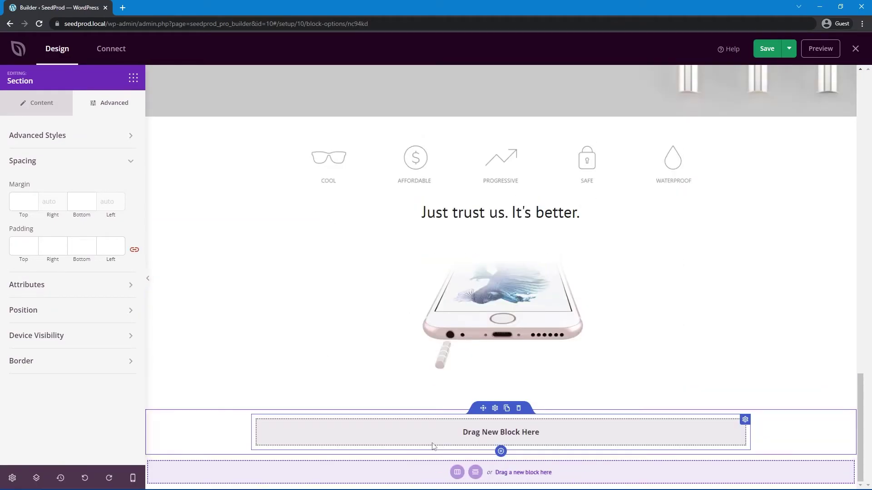
pyautogui.click(133, 78)
pyautogui.scroll(-2, 68, 272)
pyautogui.moveTo(29, 300); pyautogui.dragTo(527, 433)
pyautogui.write('Made by Nicer.')
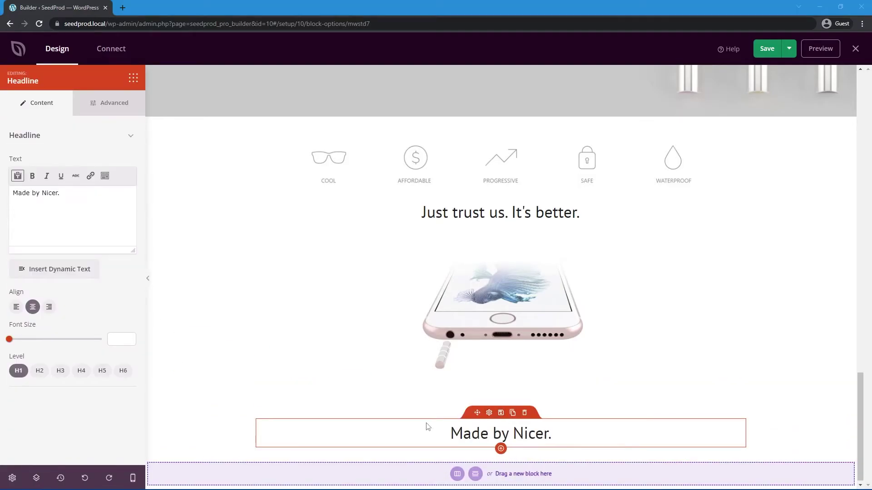
pyautogui.doubleClick(51, 192)
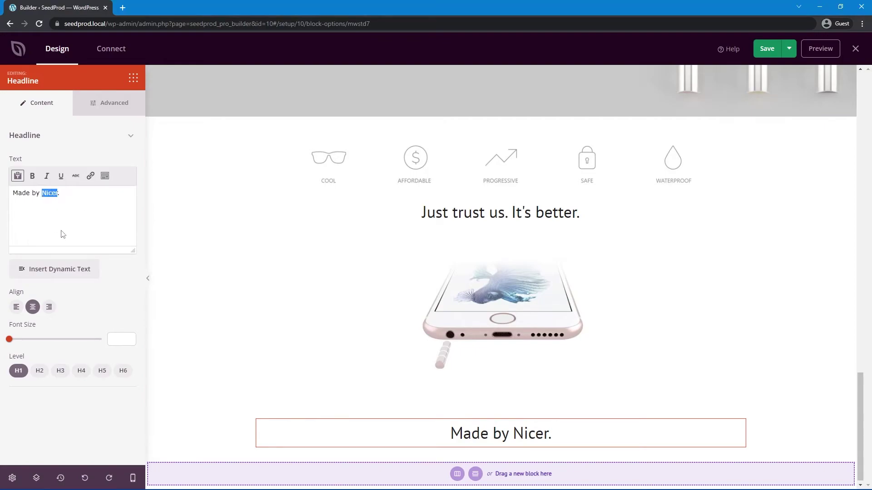
pyautogui.click(61, 177)
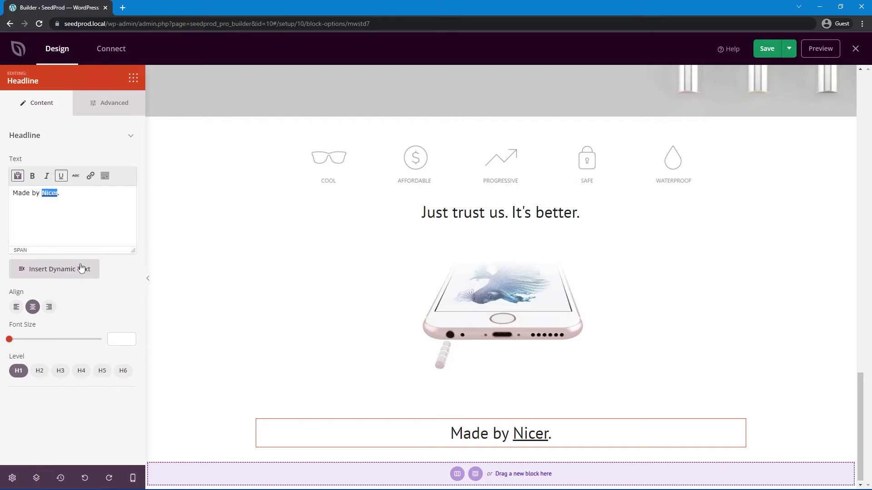
pyautogui.click(136, 74)
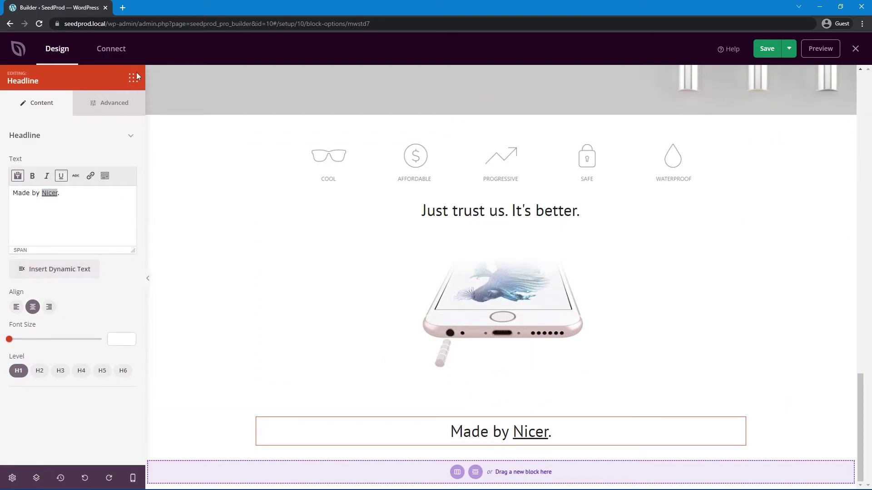
# Add a Text block with "(A parody of the good folks at Apple.)" below the headline.
pyautogui.click(73, 110)
pyautogui.write('text')
pyautogui.moveTo(28, 227); pyautogui.dragTo(500, 447)
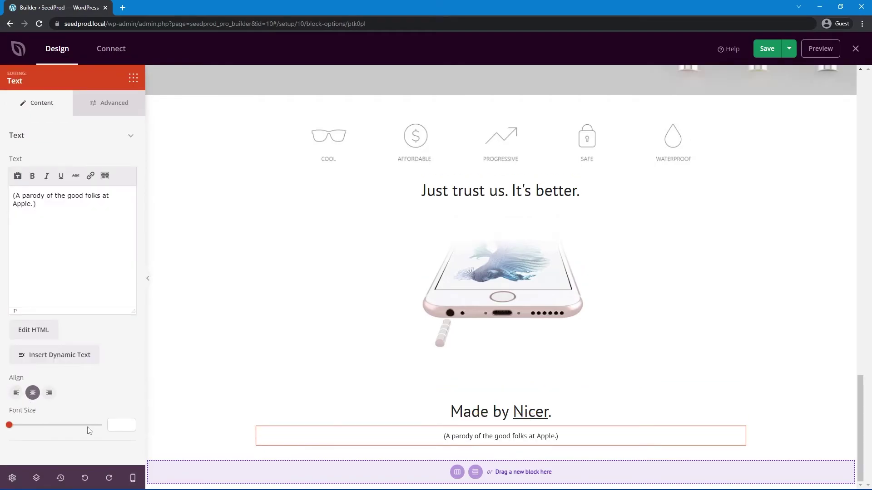
pyautogui.click(14, 426)
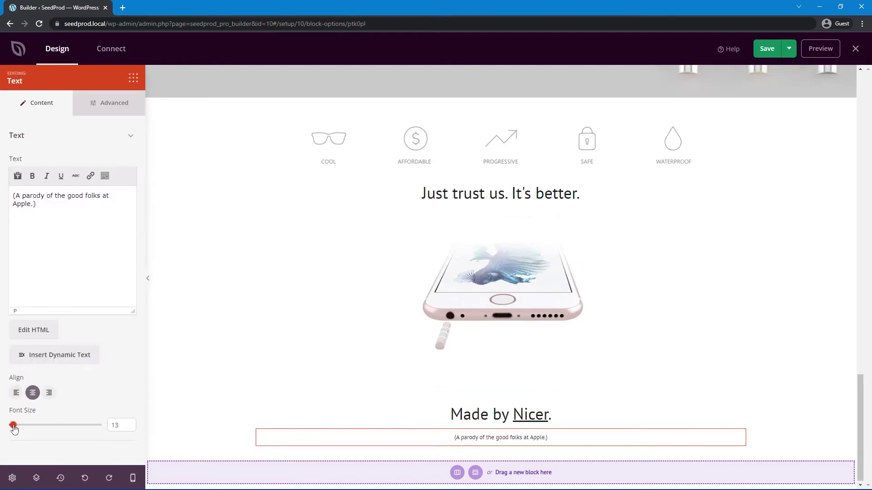
pyautogui.moveTo(14, 425); pyautogui.dragTo(13, 426)
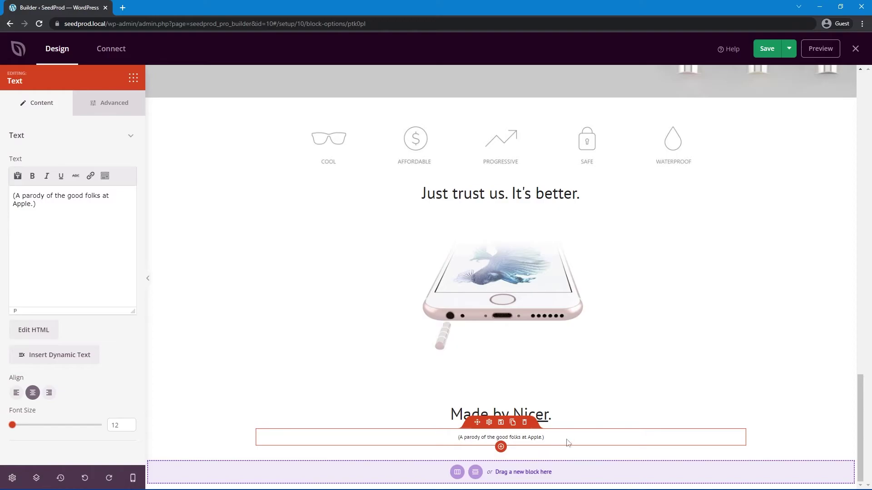
pyautogui.click(133, 78)
pyautogui.moveTo(73, 393); pyautogui.dragTo(512, 465)
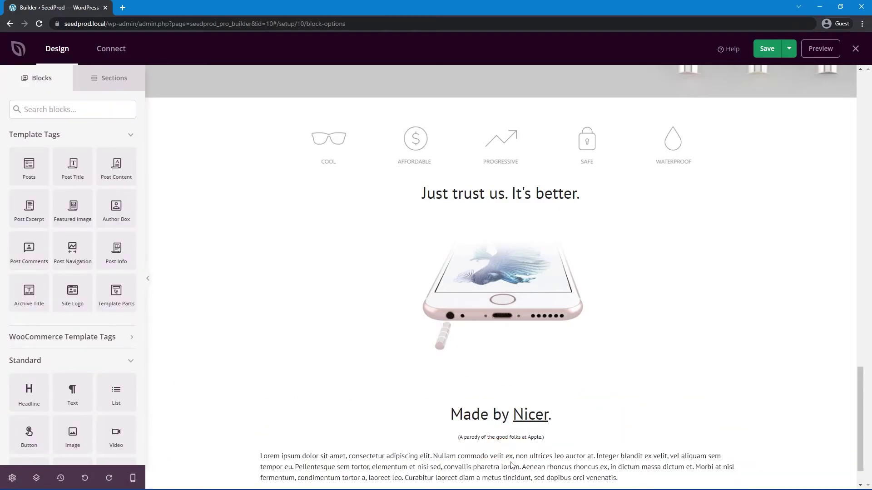
pyautogui.hotkey('ctrl', 'a')
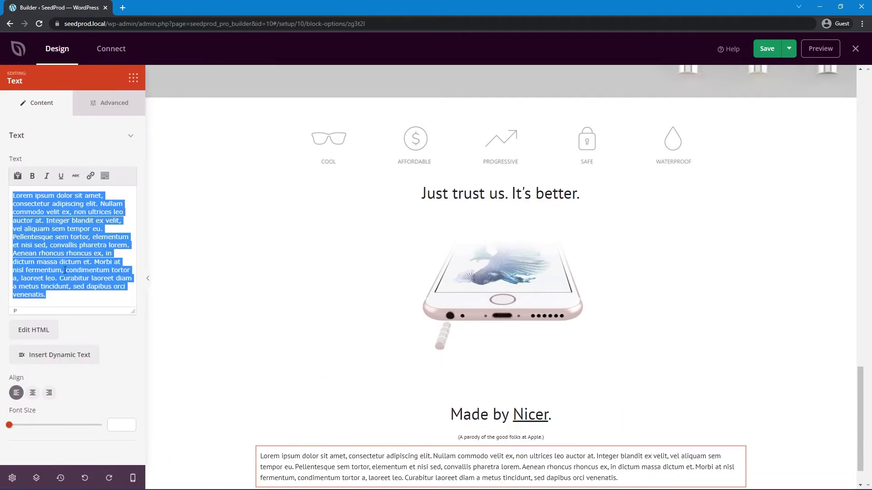
pyautogui.write('@nicerstudio')
pyautogui.click(33, 195)
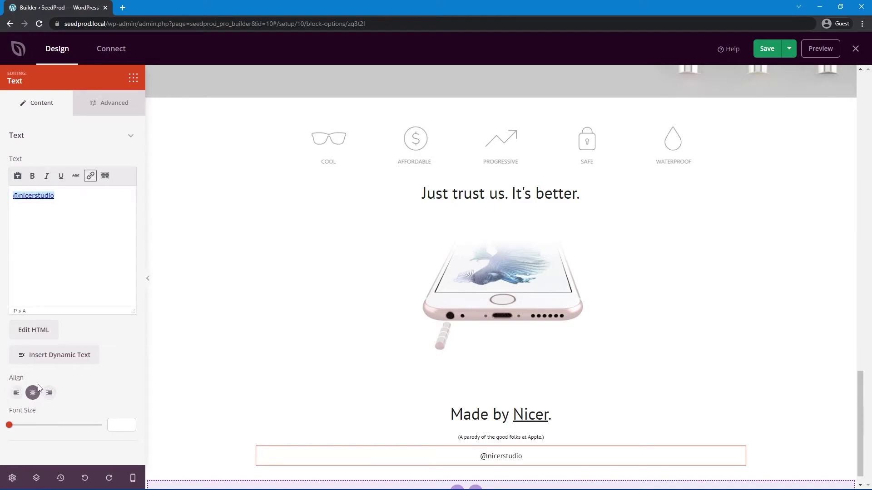
pyautogui.click(119, 425)
pyautogui.write('12')
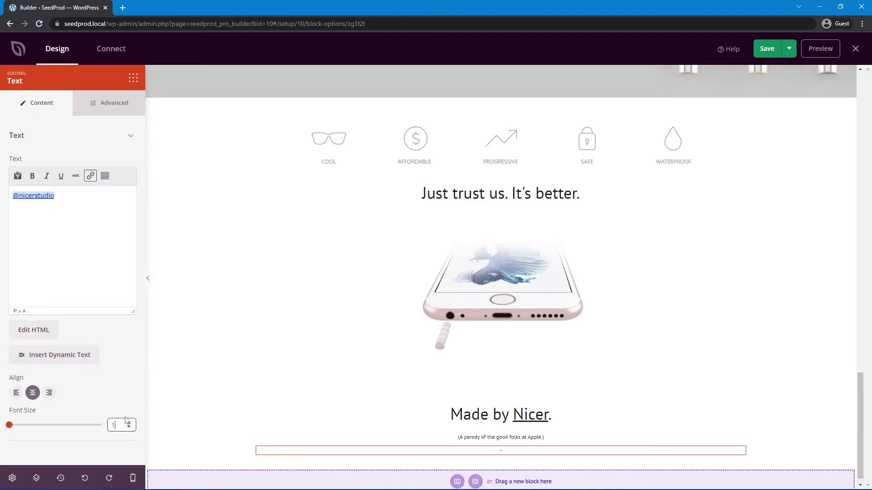
pyautogui.click(128, 423)
pyautogui.click(129, 423)
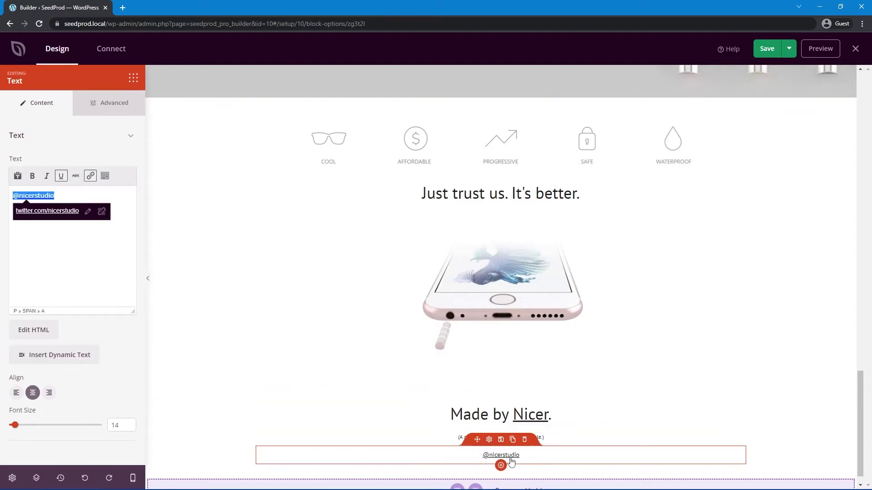
pyautogui.click(524, 439)
pyautogui.moveTo(73, 393); pyautogui.dragTo(522, 467)
pyautogui.click(522, 466)
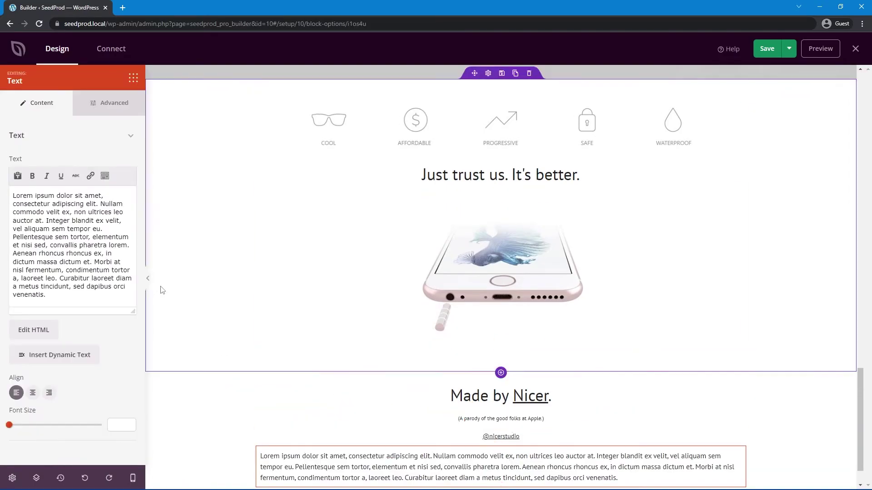
pyautogui.click(83, 244)
pyautogui.hotkey('ctrl', 'a')
pyautogui.write('If this made you chuckle, sign up to get an email when we make other cool stuff.')
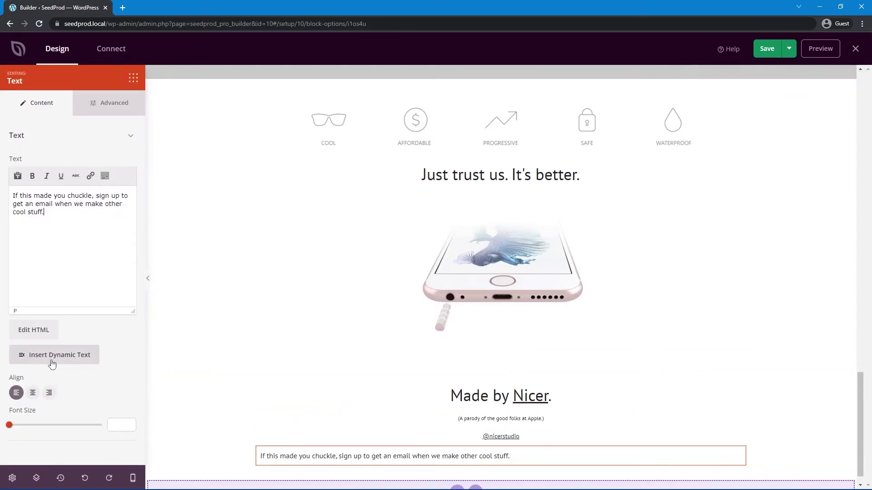
pyautogui.click(32, 392)
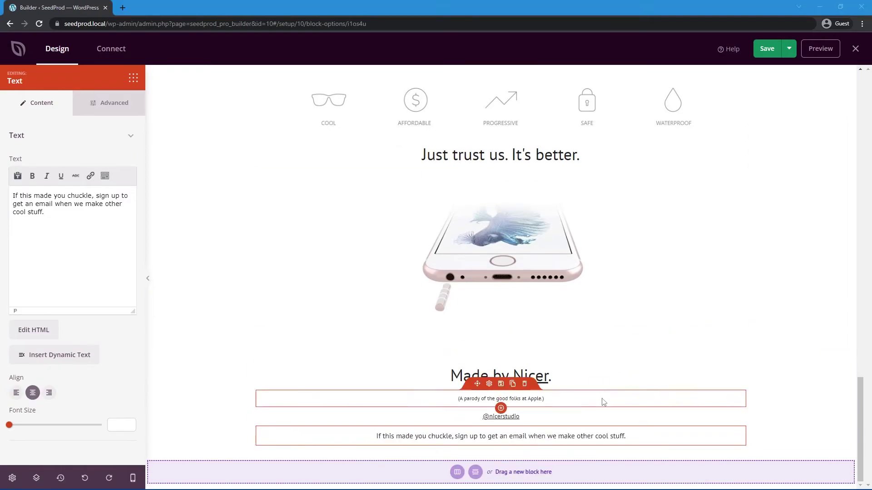
pyautogui.click(133, 79)
pyautogui.scroll(-6, 82, 192)
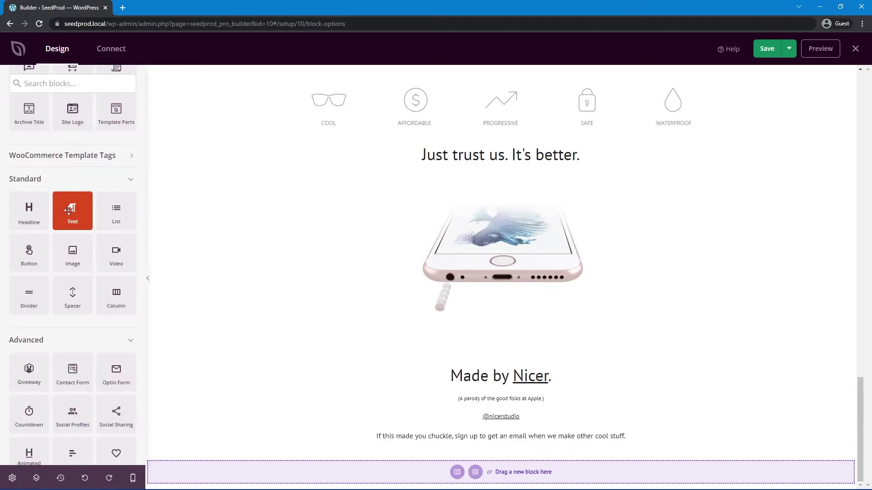
# Add an Optin Form below the invitation, hiding the Name field and setting size Small.
pyautogui.moveTo(115, 281); pyautogui.dragTo(522, 454)
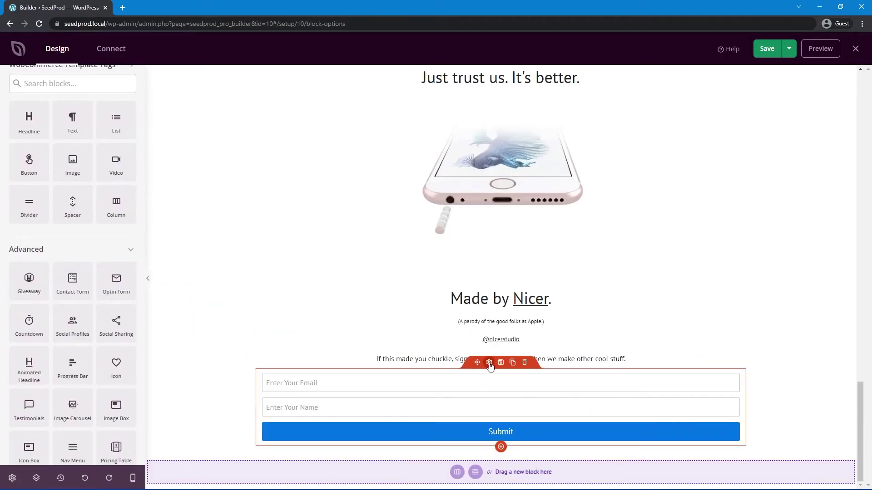
pyautogui.click(488, 363)
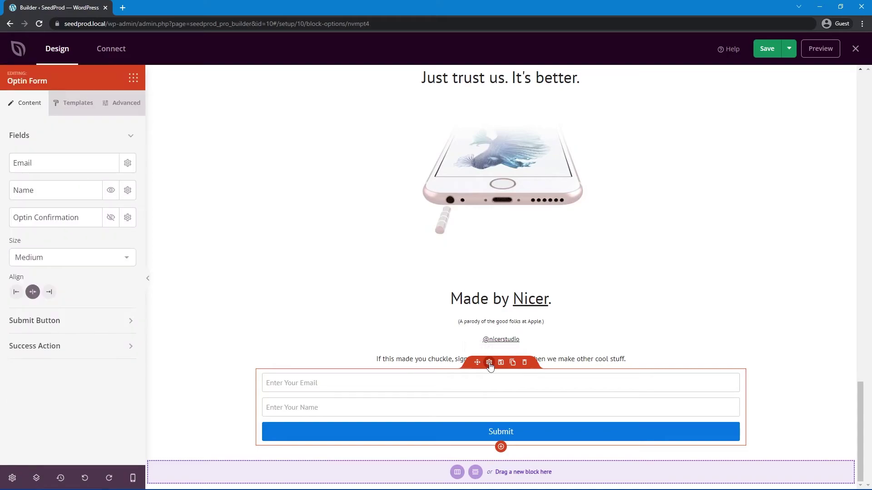
pyautogui.click(110, 191)
pyautogui.click(49, 263)
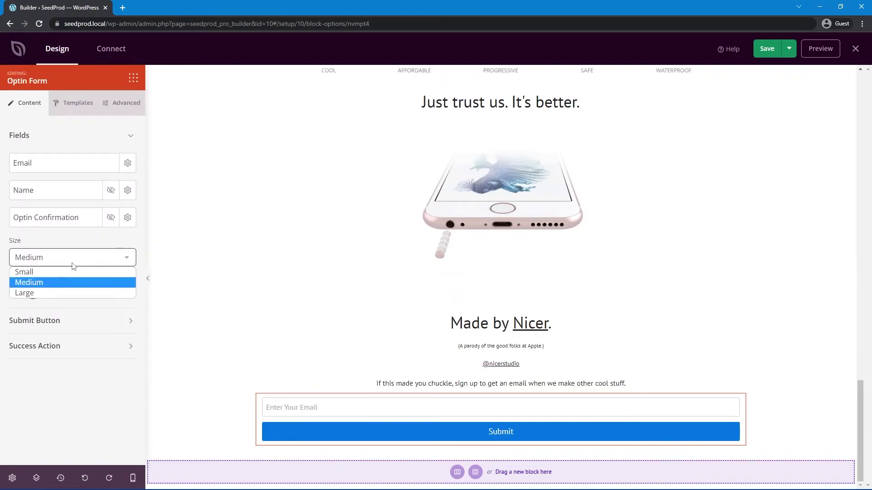
pyautogui.click(61, 272)
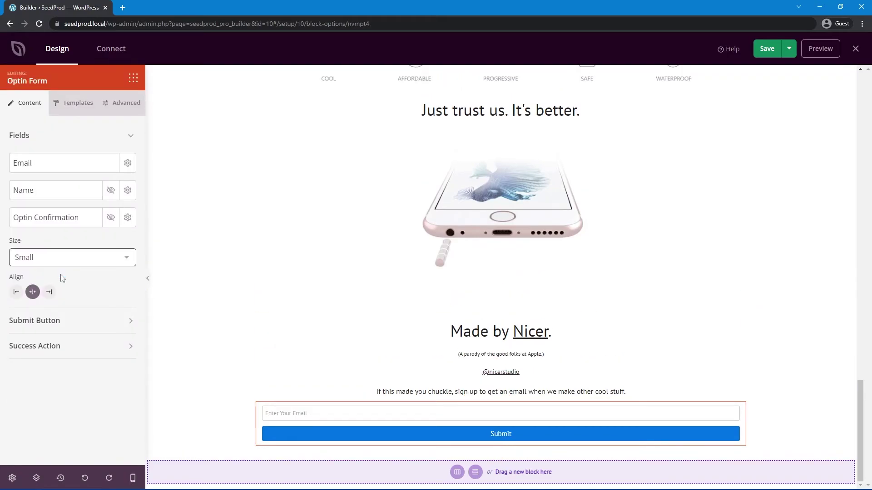
# Rename the form button to Subscribe and colour it mid-grey #9B9B9B.
pyautogui.click(40, 321)
pyautogui.doubleClick(57, 360)
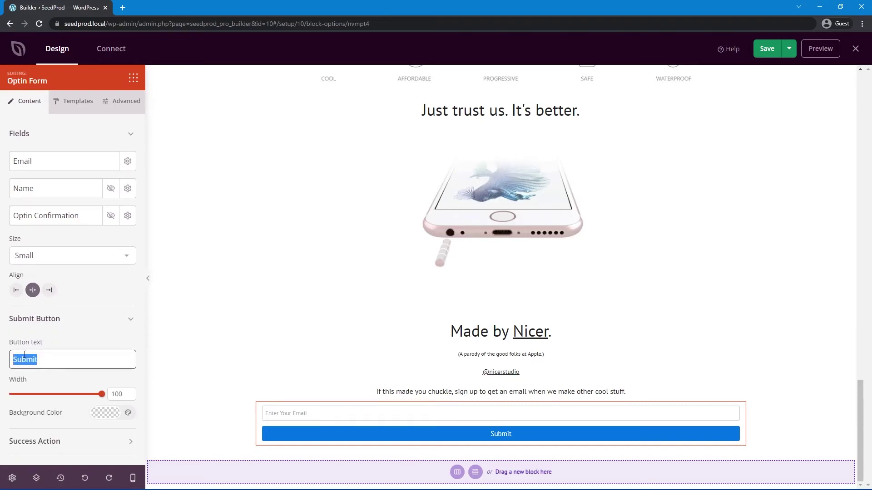
pyautogui.write('Subscribe')
pyautogui.click(102, 419)
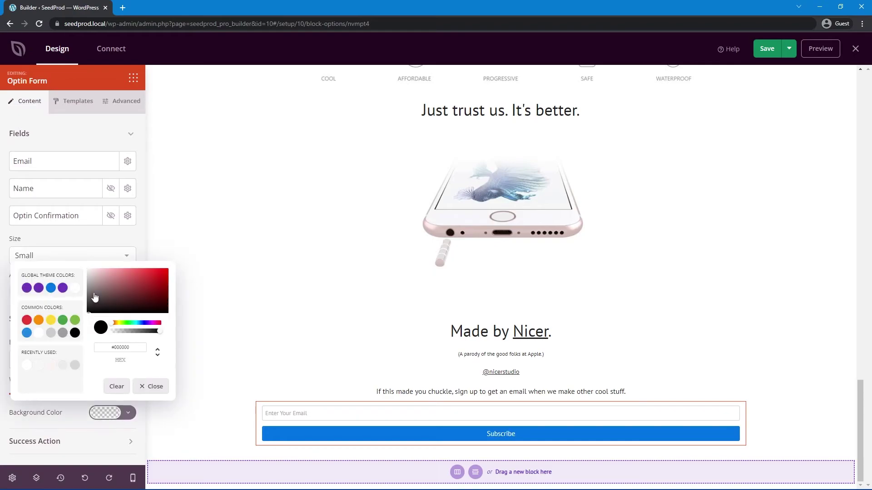
pyautogui.click(88, 272)
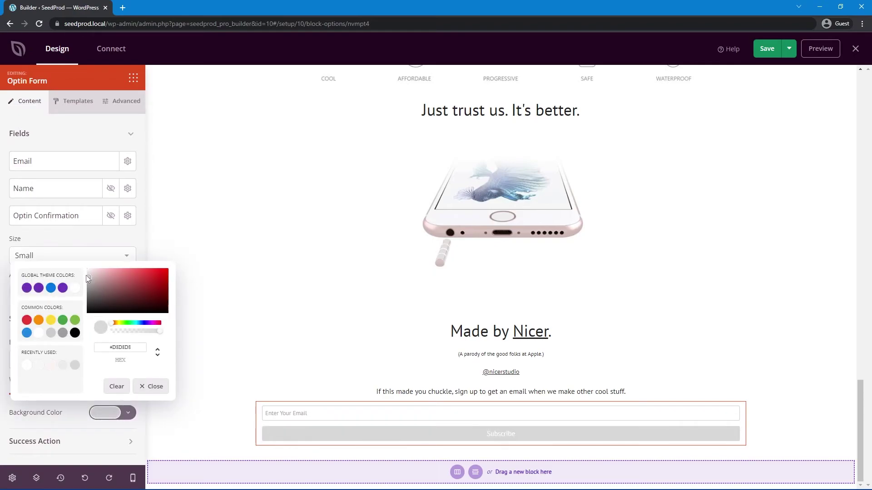
pyautogui.moveTo(87, 275); pyautogui.dragTo(88, 288)
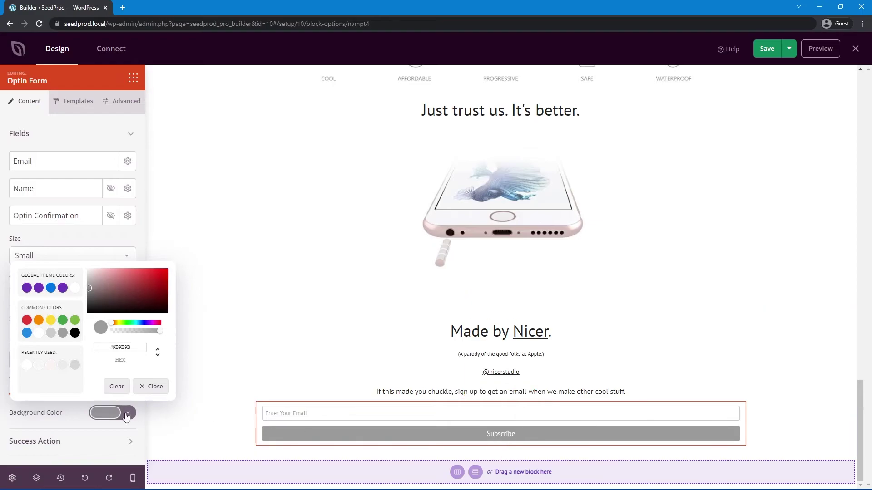
pyautogui.click(57, 411)
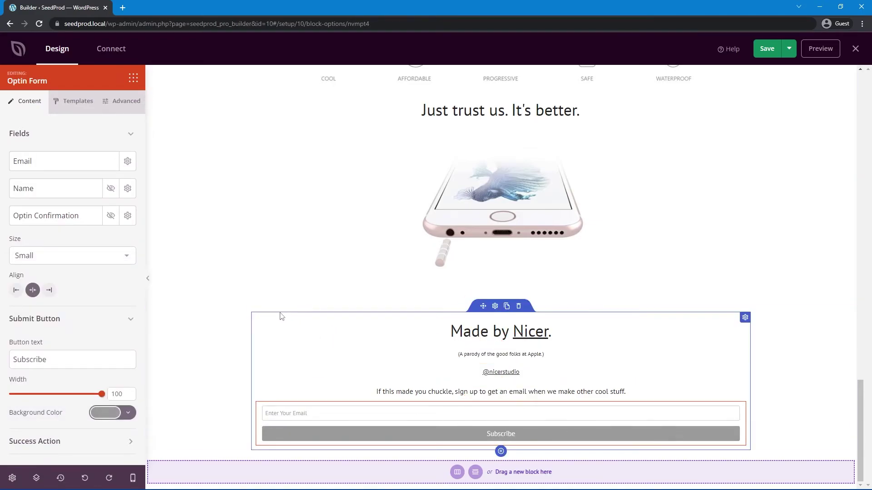
# Narrow the footer row to about 610 and give its section a light grey #EDEDED background.
pyautogui.click(282, 316)
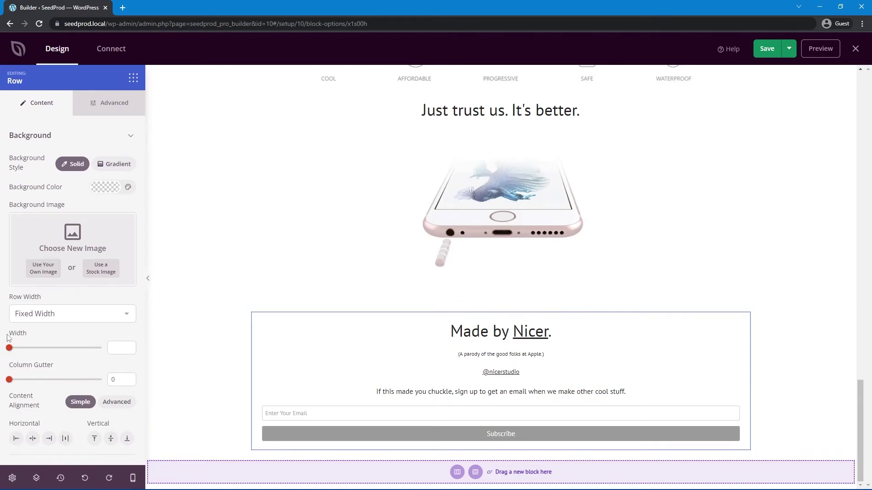
pyautogui.moveTo(10, 350); pyautogui.dragTo(26, 350)
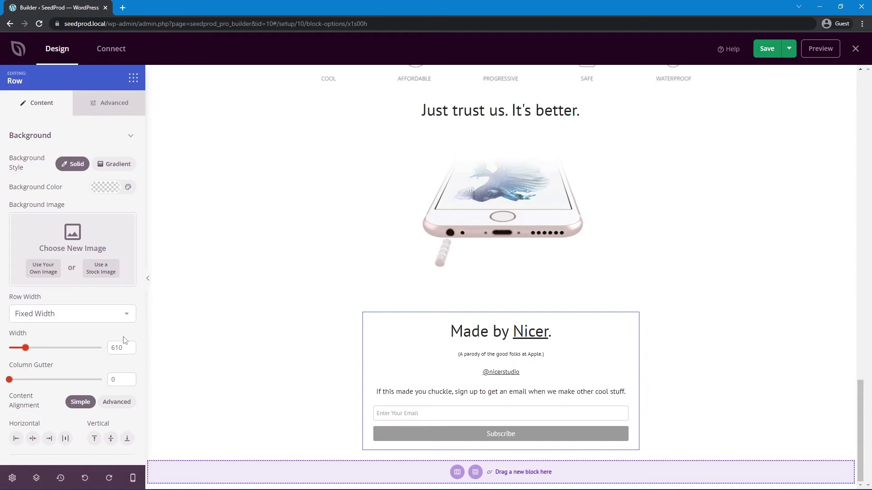
pyautogui.click(262, 326)
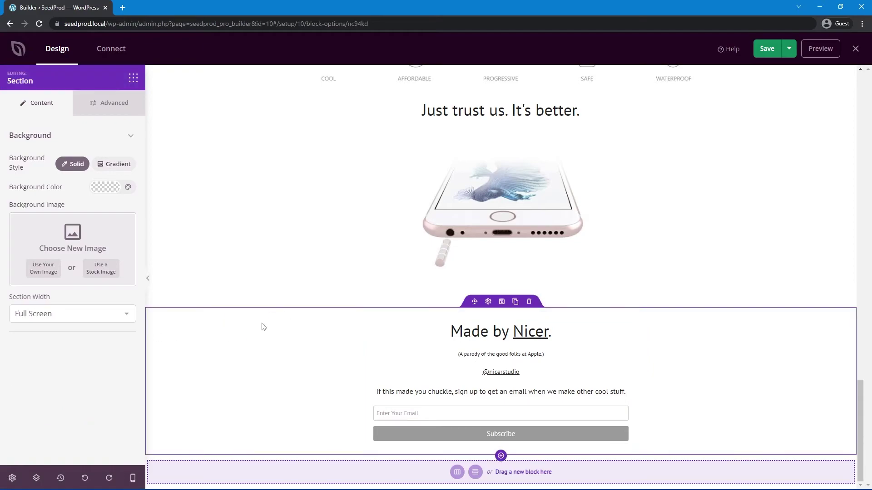
pyautogui.click(105, 186)
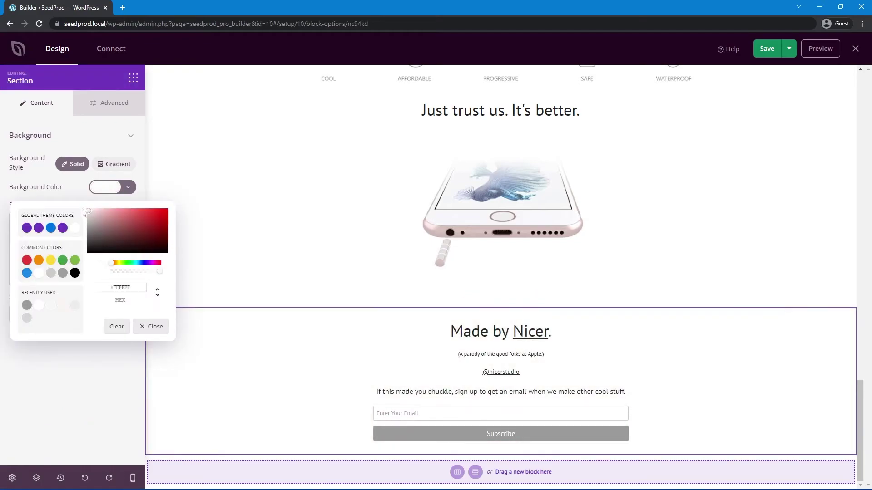
pyautogui.click(75, 304)
pyautogui.click(78, 345)
# Set the footer section's top and bottom padding to 50.
pyautogui.click(121, 100)
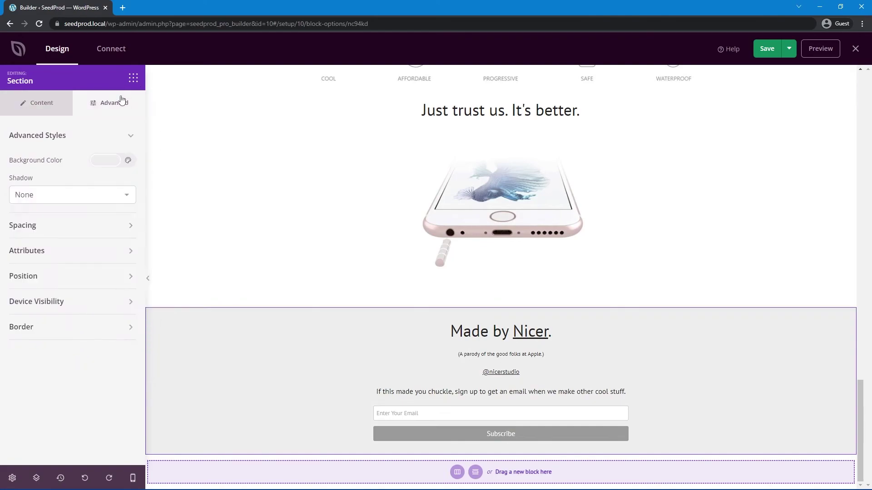
pyautogui.click(27, 226)
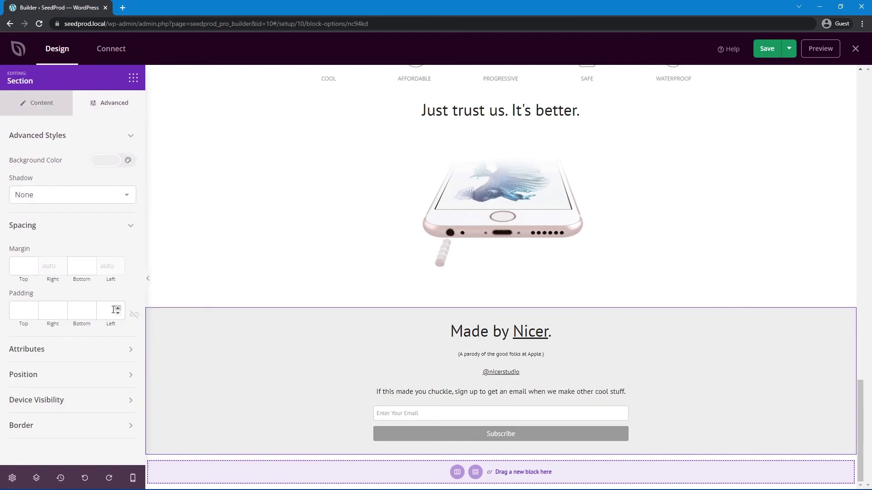
pyautogui.write('50')
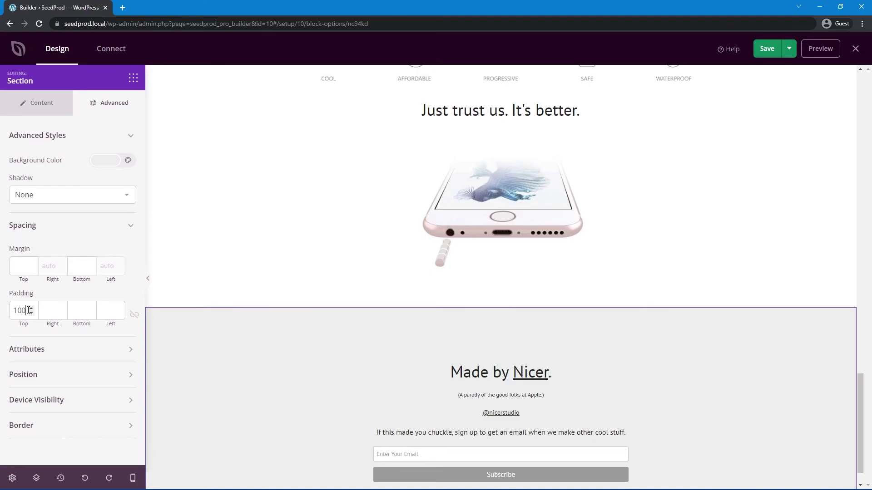
pyautogui.press('BackSpace')
pyautogui.write('0')
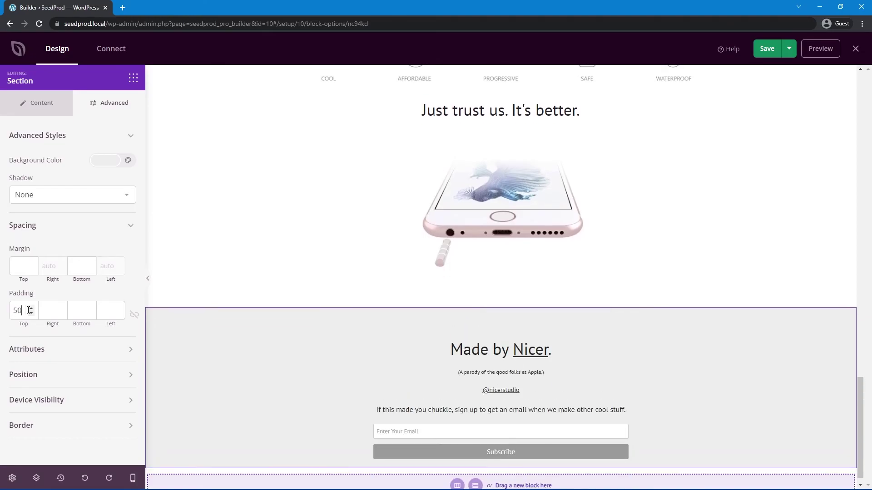
pyautogui.click(85, 311)
pyautogui.write('50')
pyautogui.scroll(-1, 863, 423)
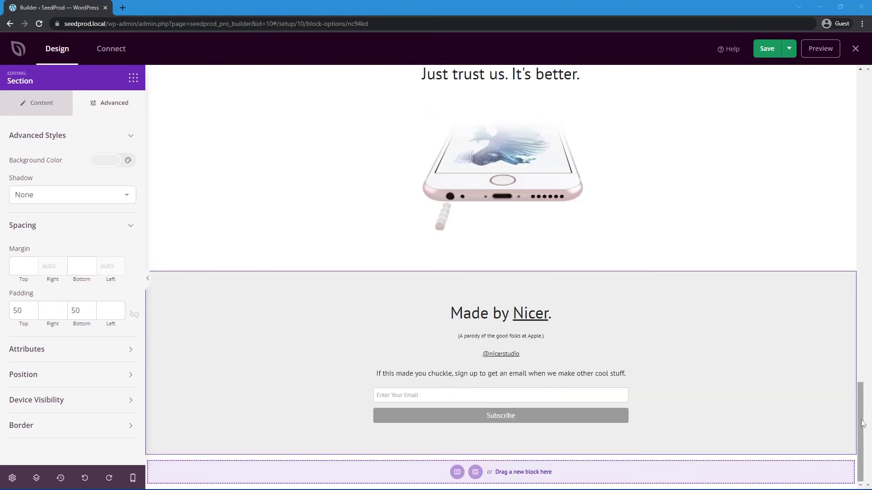
pyautogui.moveTo(862, 426); pyautogui.dragTo(652, 91)
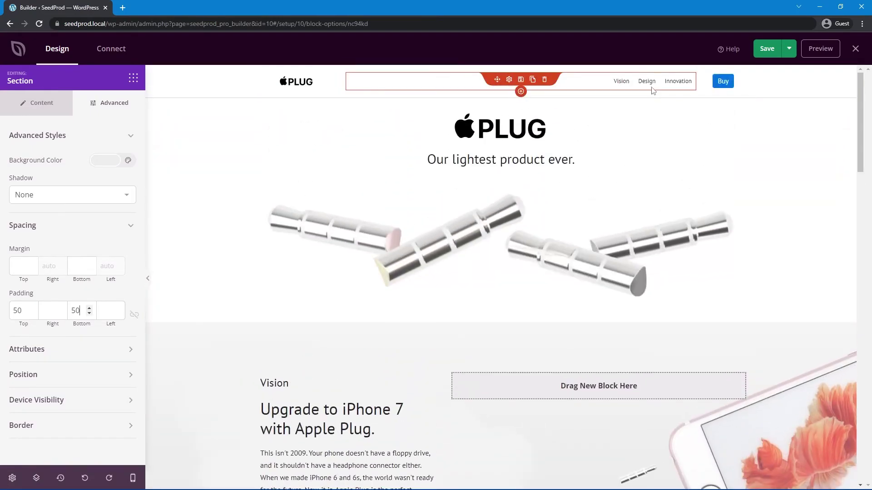
# Check the Vision item's link in the header navigation menu.
pyautogui.click(550, 84)
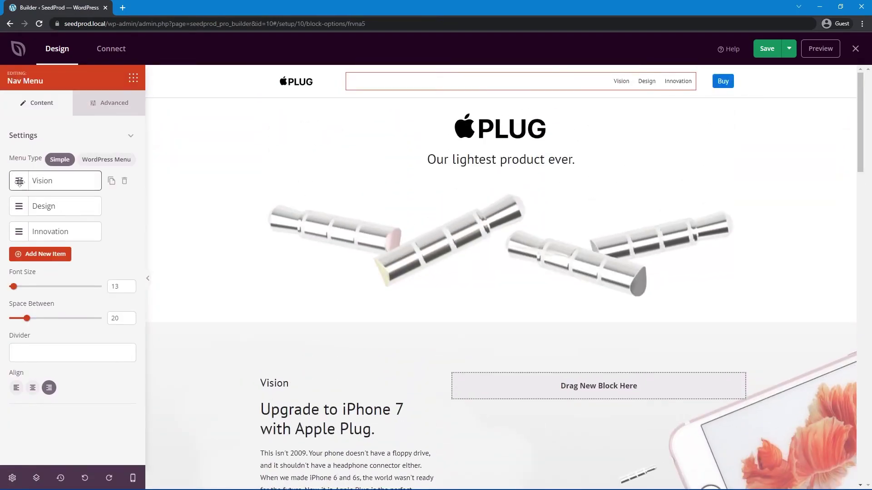
pyautogui.click(40, 183)
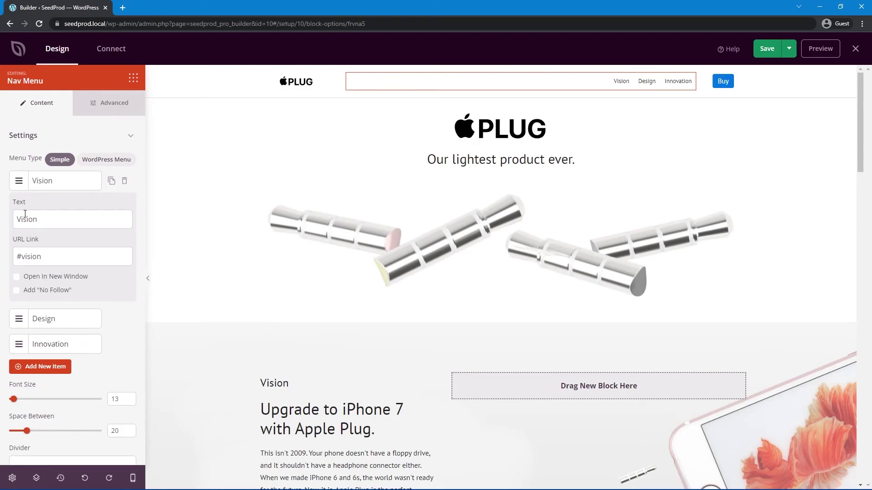
pyautogui.click(33, 187)
# Apply the Blue Button template to the header's Buy button.
pyautogui.click(712, 78)
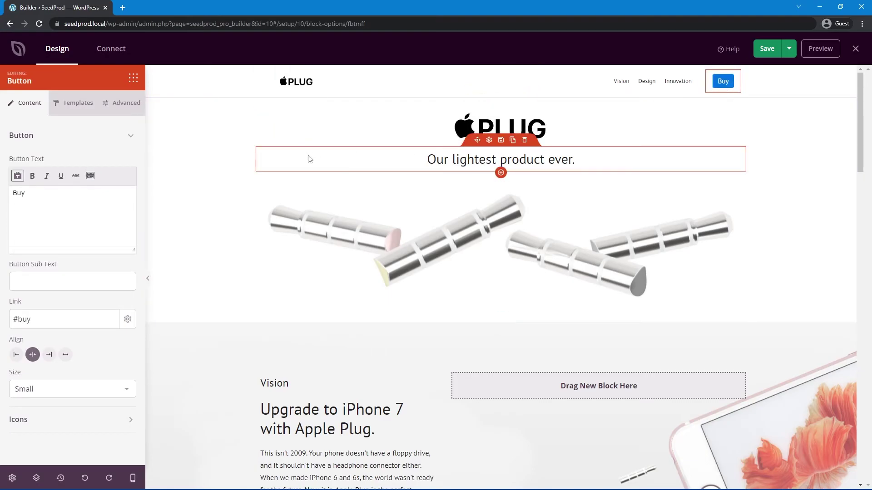
pyautogui.click(78, 105)
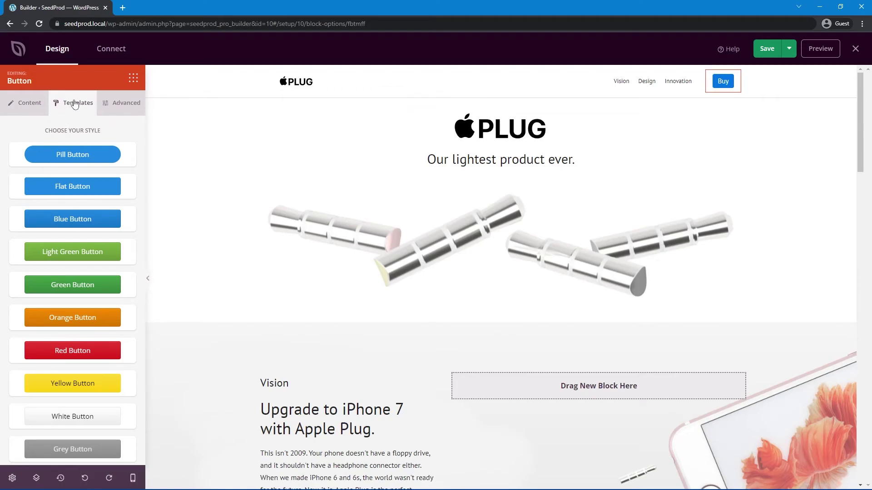
pyautogui.click(78, 220)
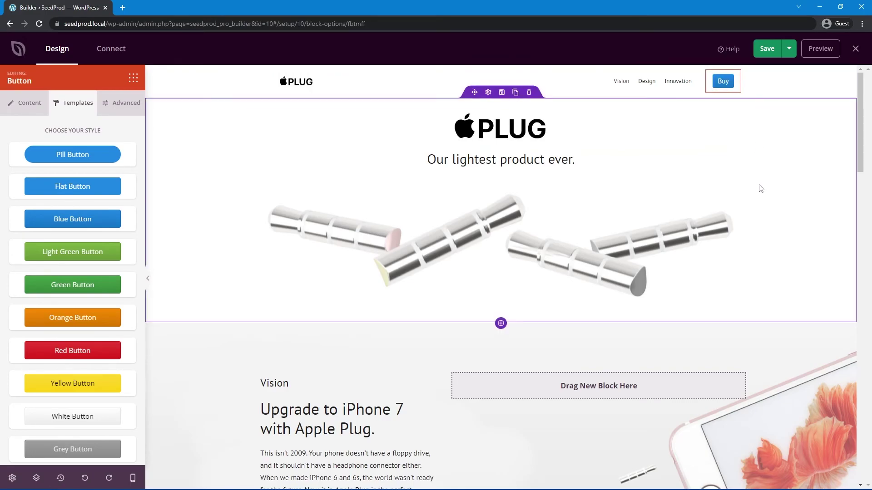
# Add an Anchor block named 'vision' above the Vision section.
pyautogui.scroll(-3, 631, 135)
pyautogui.click(130, 79)
pyautogui.click(53, 107)
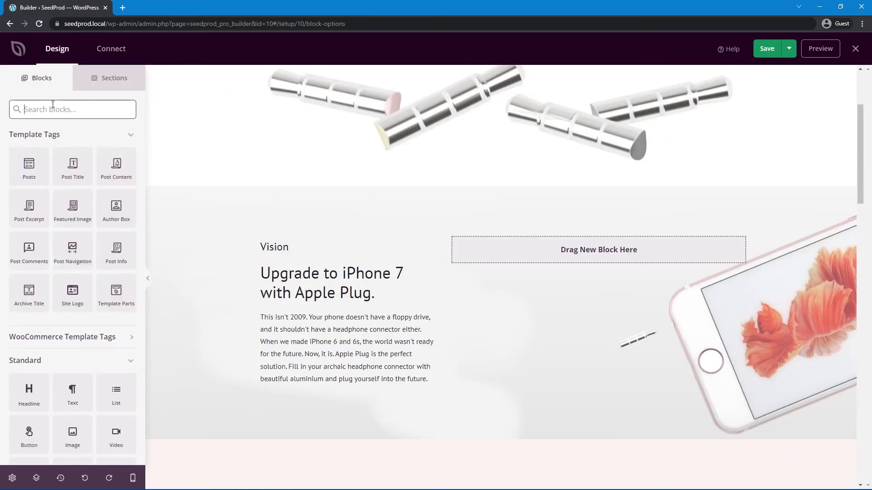
pyautogui.write('anco')
pyautogui.press('BackSpace')
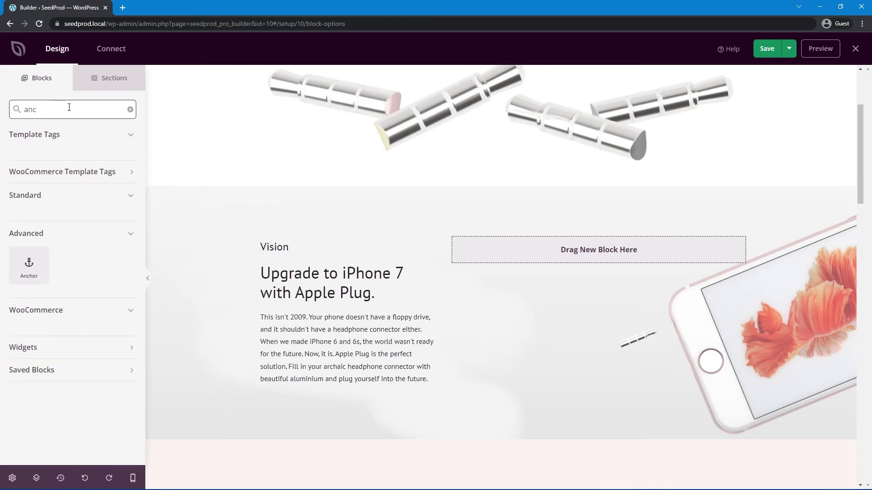
pyautogui.moveTo(29, 262); pyautogui.dragTo(336, 232)
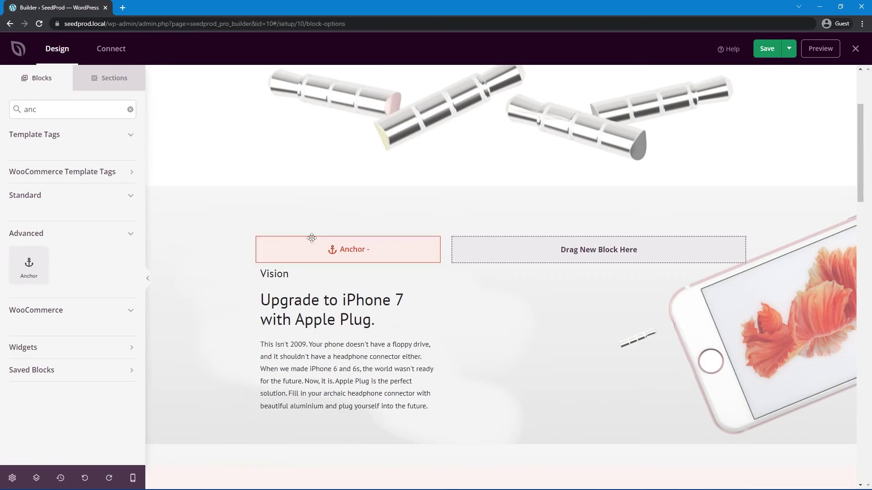
pyautogui.click(55, 138)
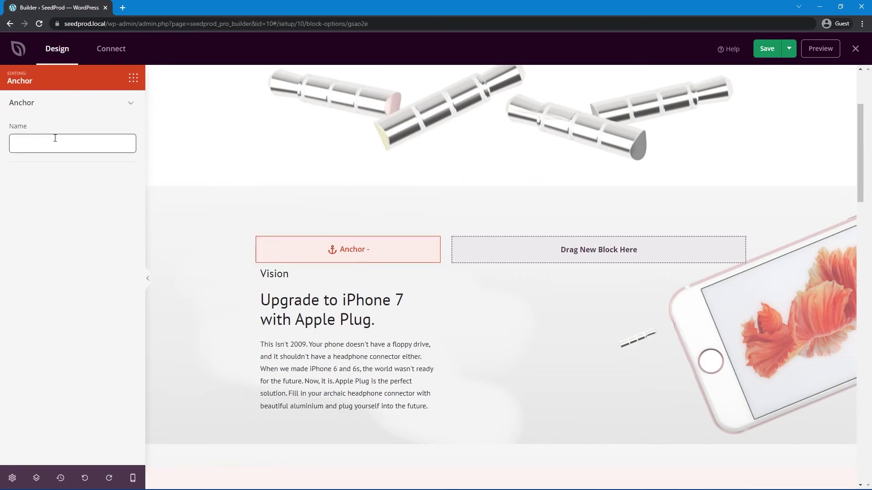
pyautogui.write('vision')
# Add a second Anchor block named 'design' above the Design section.
pyautogui.scroll(3, 345, 254)
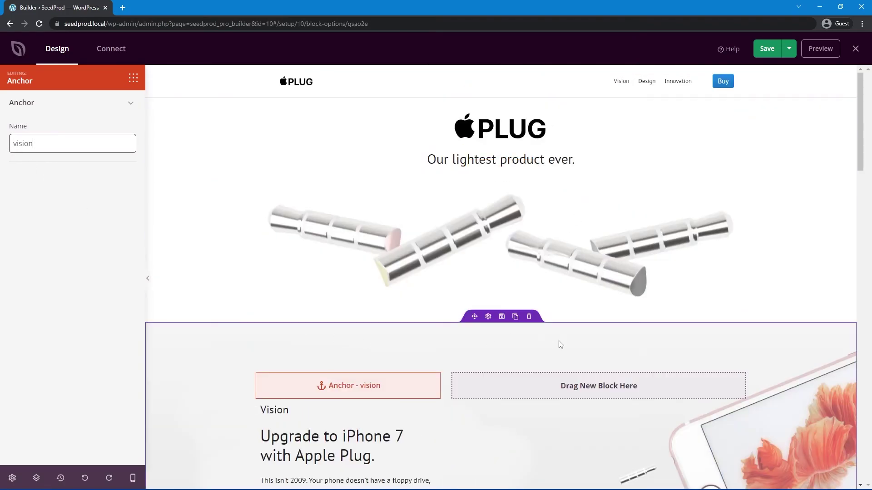
pyautogui.scroll(-10, 560, 342)
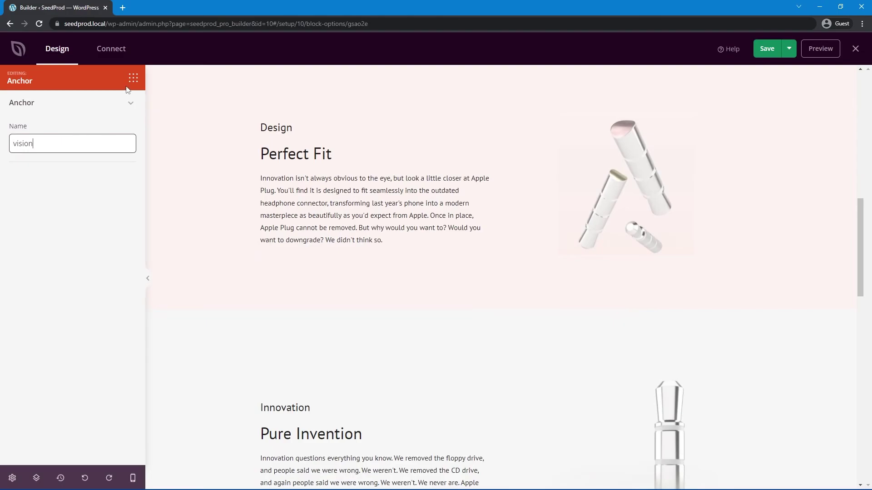
pyautogui.click(133, 77)
pyautogui.moveTo(29, 263); pyautogui.dragTo(310, 126)
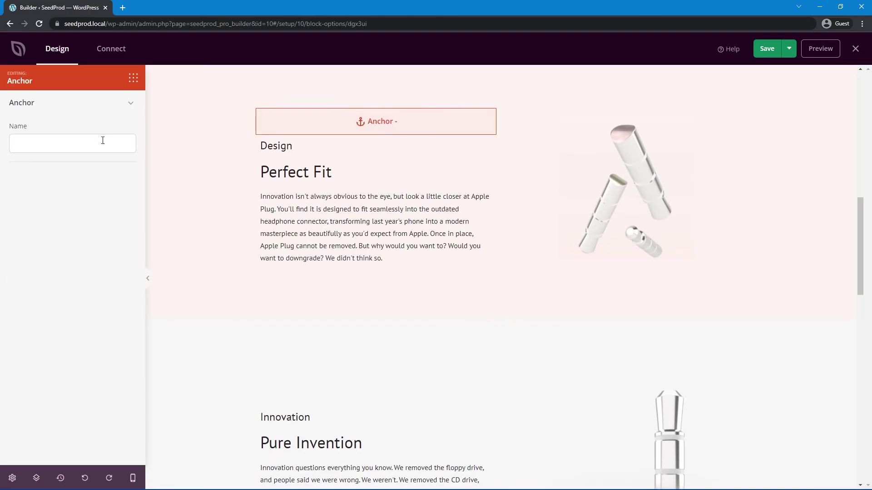
pyautogui.click(103, 141)
pyautogui.write('design')
# Add an Anchor block named 'buy' above the Made by Nicer footer headline.
pyautogui.click(133, 78)
pyautogui.scroll(-5, 272, 178)
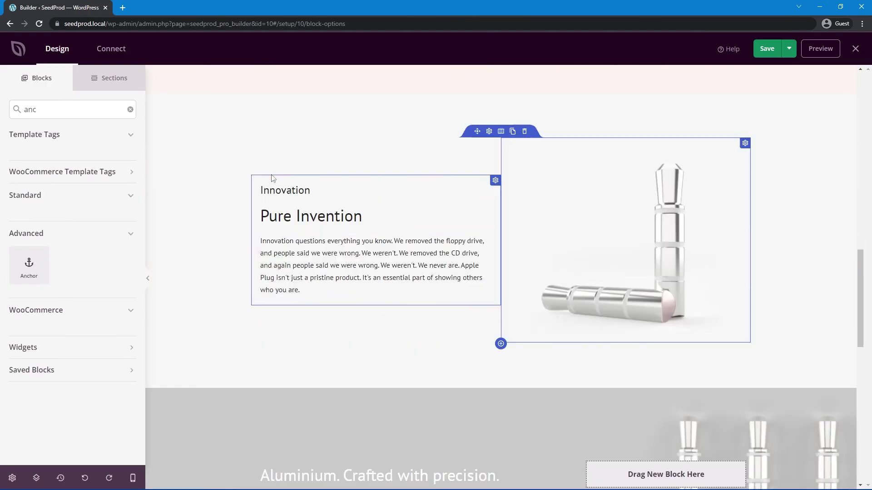
pyautogui.scroll(-9, 339, 257)
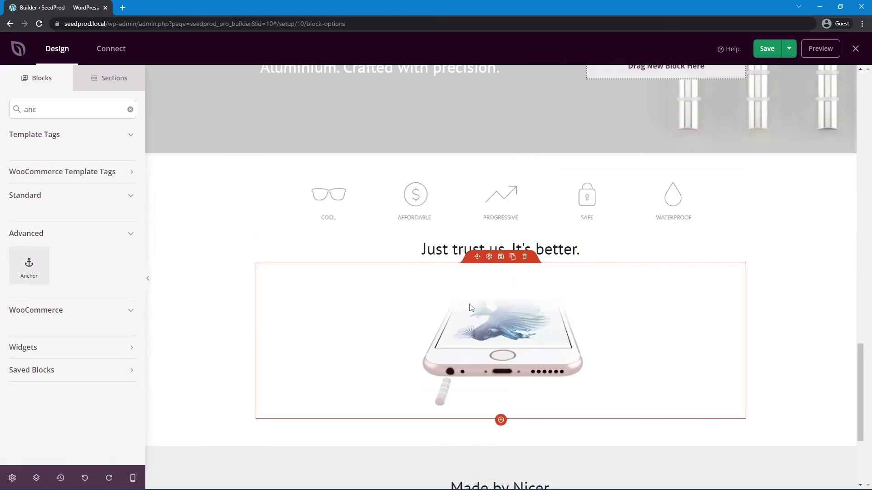
pyautogui.scroll(-4, 470, 308)
pyautogui.moveTo(28, 266); pyautogui.dragTo(536, 314)
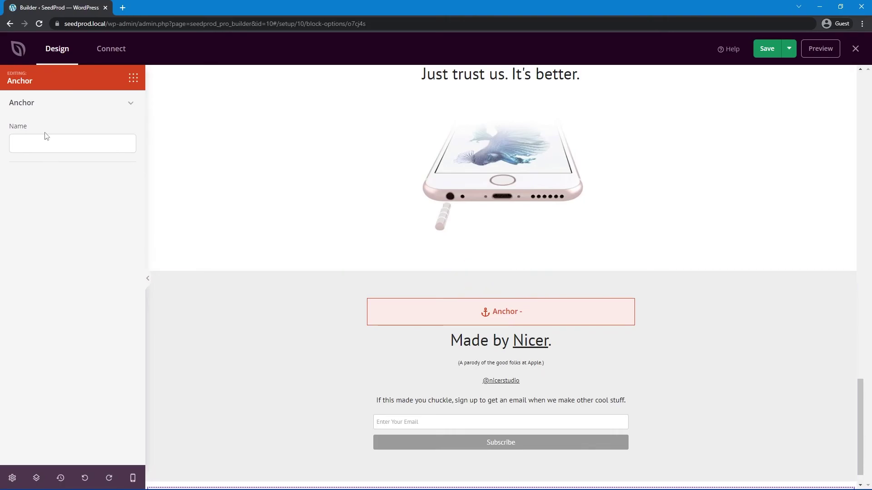
pyautogui.click(46, 136)
pyautogui.write('buy')
# Save the page with the three new anchors.
pyautogui.moveTo(860, 427); pyautogui.dragTo(726, 78)
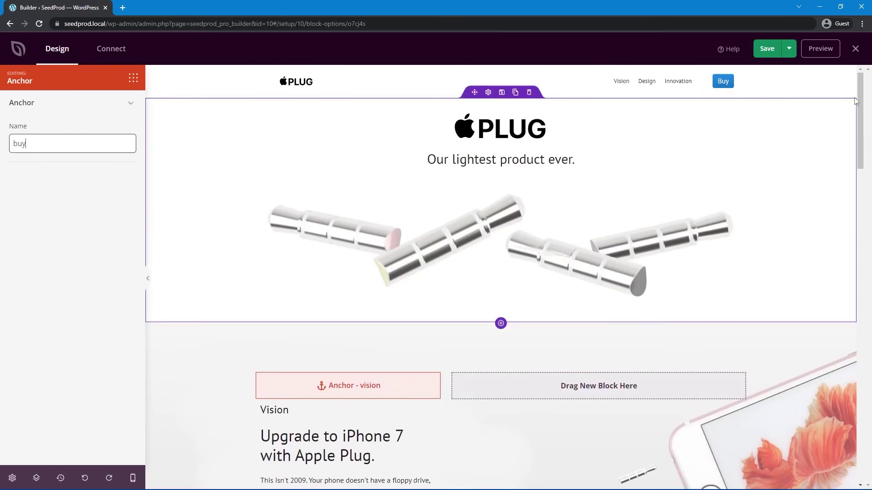
pyautogui.moveTo(857, 99); pyautogui.dragTo(860, 411)
pyautogui.click(768, 78)
pyautogui.click(767, 48)
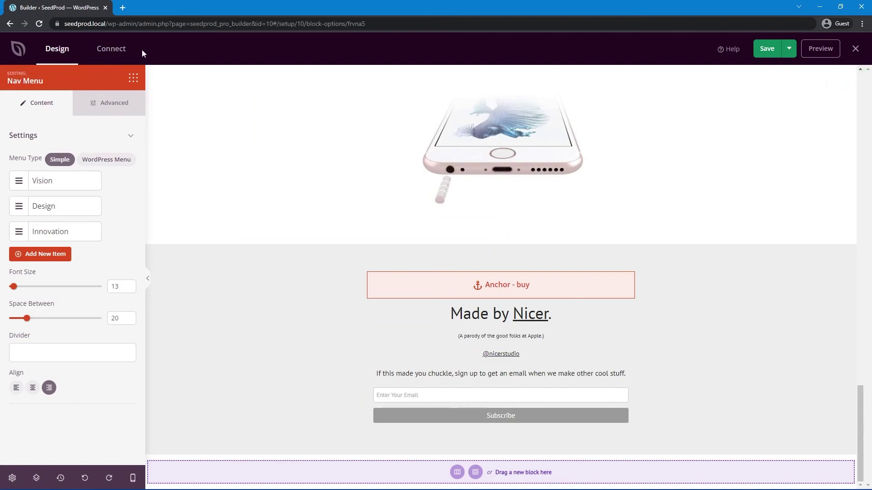
# Open the Constant Contact connection form on the Connect tab, close it, and save the page.
pyautogui.click(108, 53)
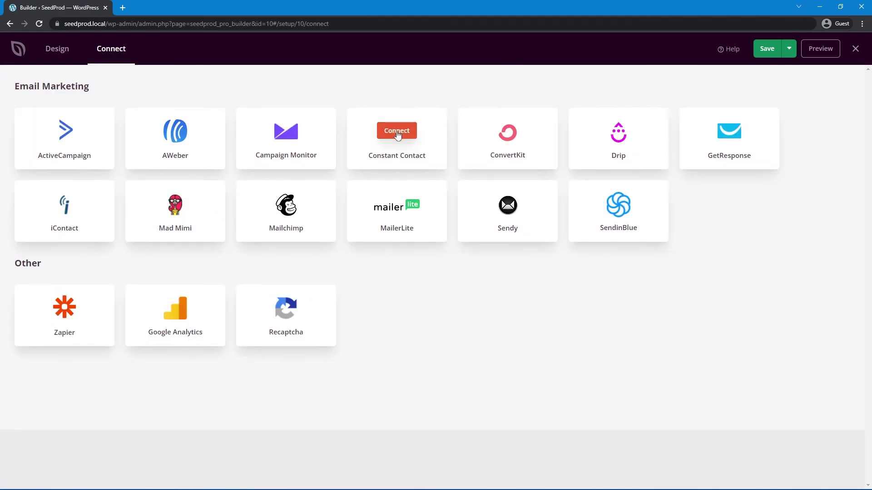
pyautogui.click(397, 133)
pyautogui.click(347, 204)
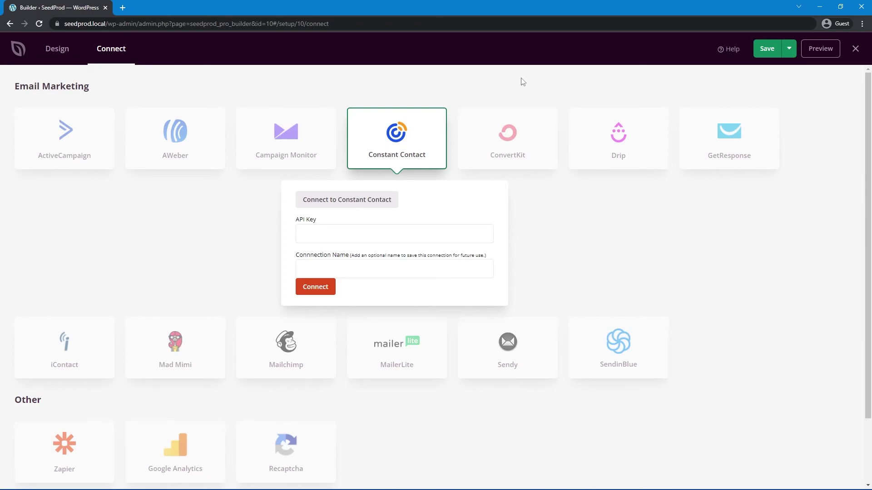
pyautogui.click(538, 78)
pyautogui.click(767, 49)
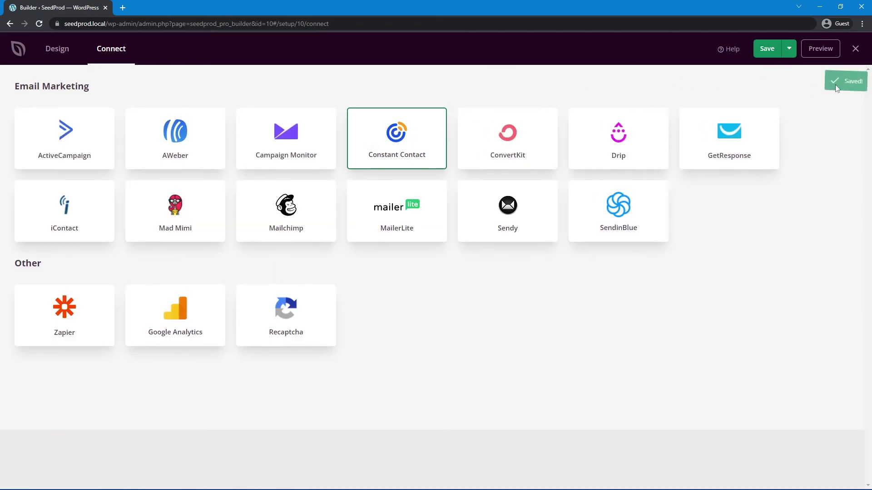
# Exit the builder and open the live site in a new browser tab.
pyautogui.click(855, 51)
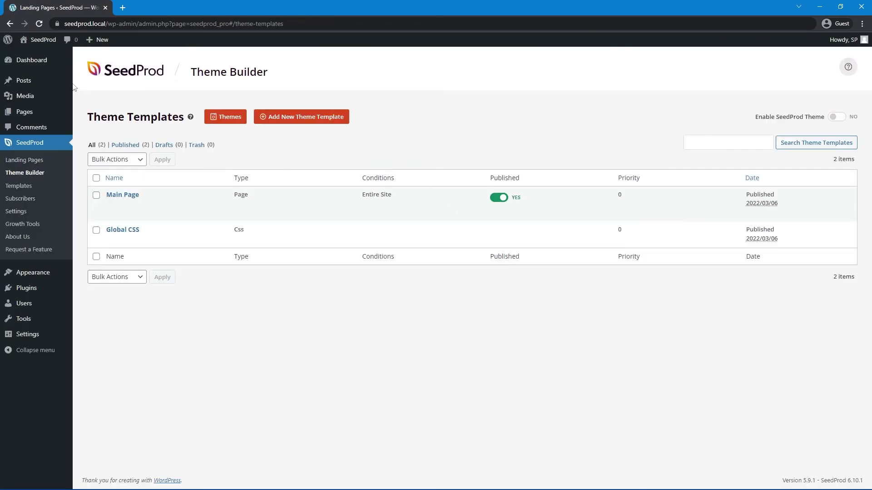
pyautogui.middleClick(38, 56)
pyautogui.hotkey('ctrl', 'Tab')
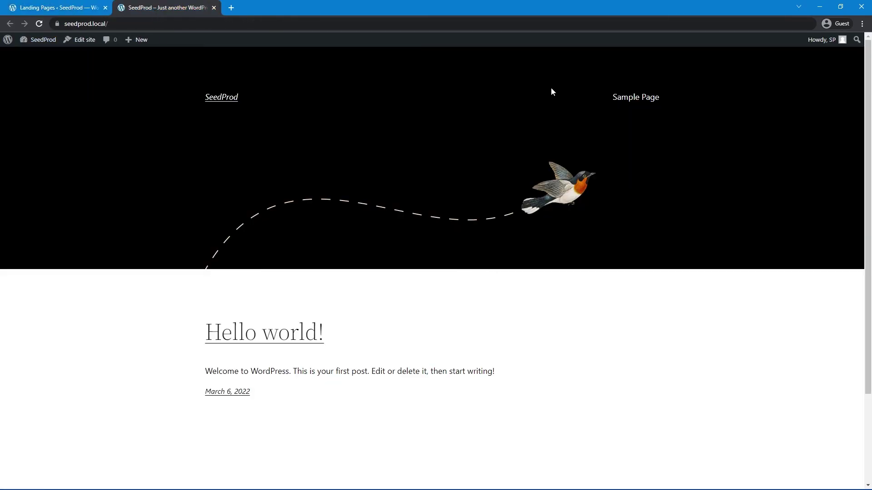
pyautogui.click(65, 11)
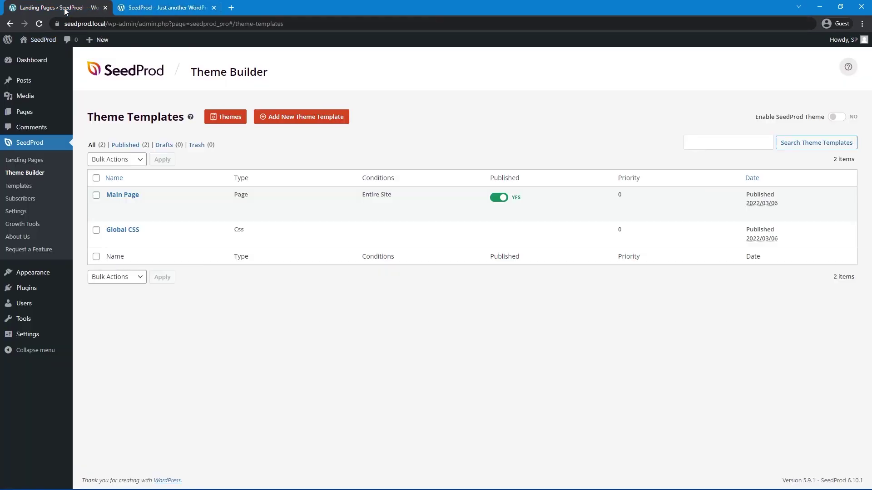
# Enable the SeedProd Theme in Theme Builder, accepting the static Home and Blog page alerts.
pyautogui.click(837, 118)
pyautogui.click(470, 92)
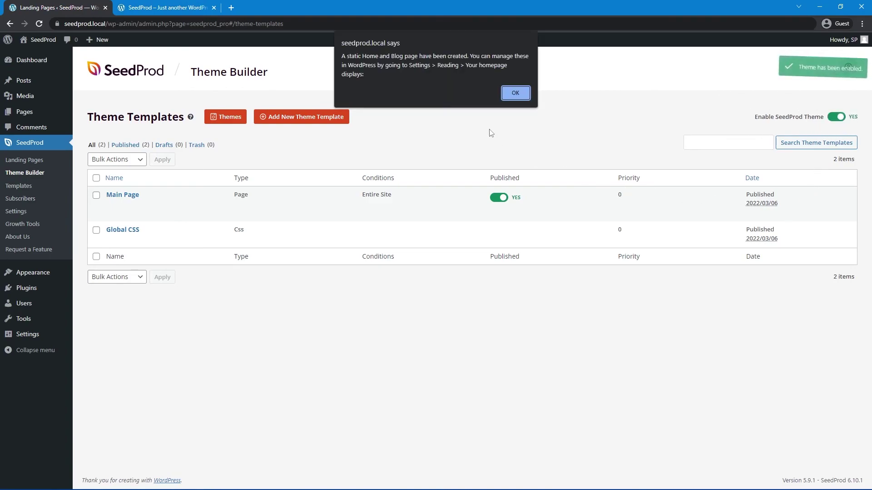
pyautogui.click(512, 93)
pyautogui.click(149, 9)
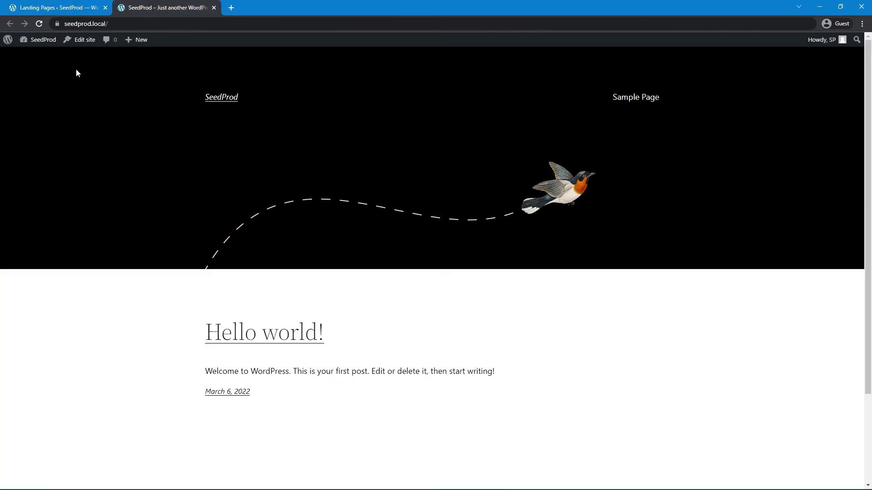
# Reload the site and scroll through the new PLUG landing page homepage.
pyautogui.click(40, 24)
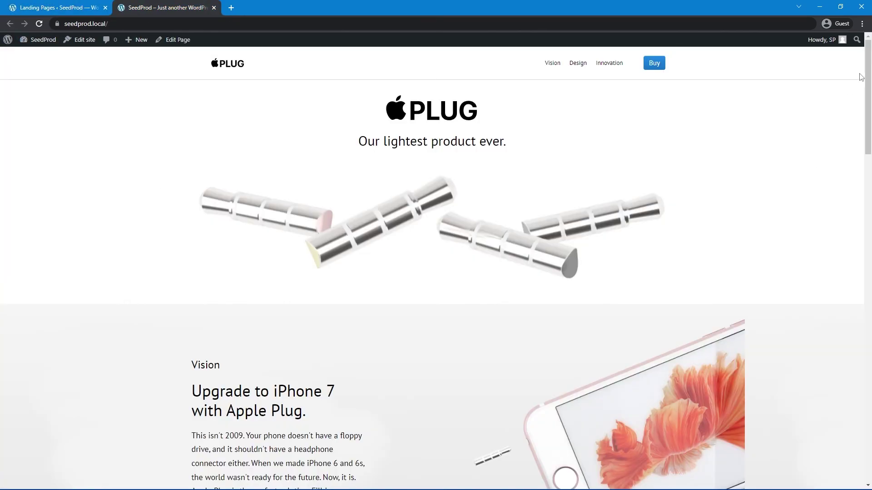
pyautogui.moveTo(866, 78); pyautogui.dragTo(868, 288)
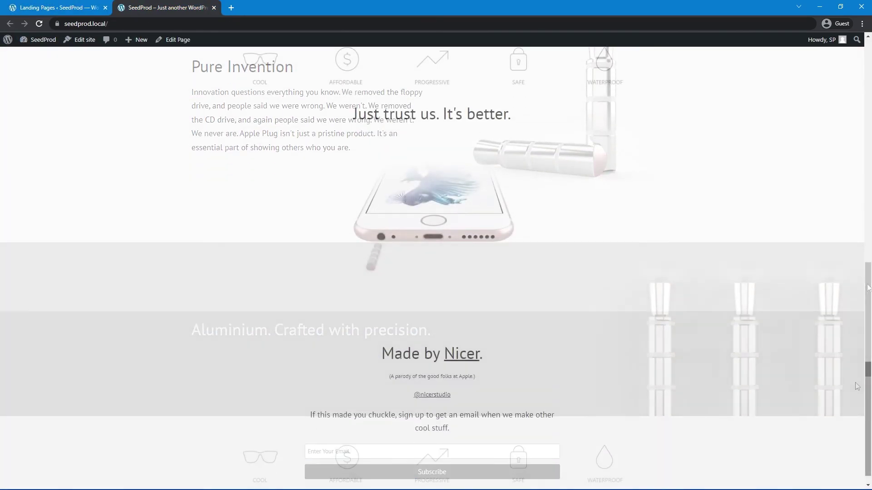
pyautogui.moveTo(856, 386); pyautogui.dragTo(542, 83)
# Test the Vision, Design, Innovation and Buy nav links jump to their sections.
pyautogui.click(554, 65)
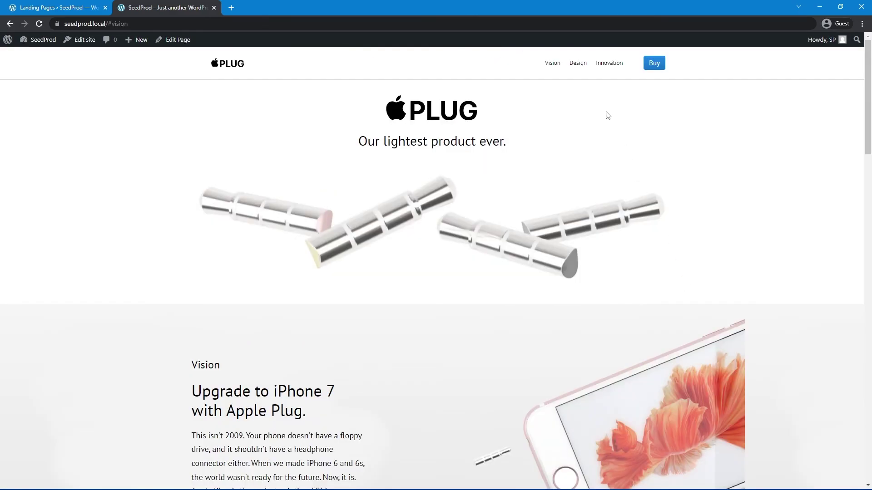
pyautogui.click(585, 65)
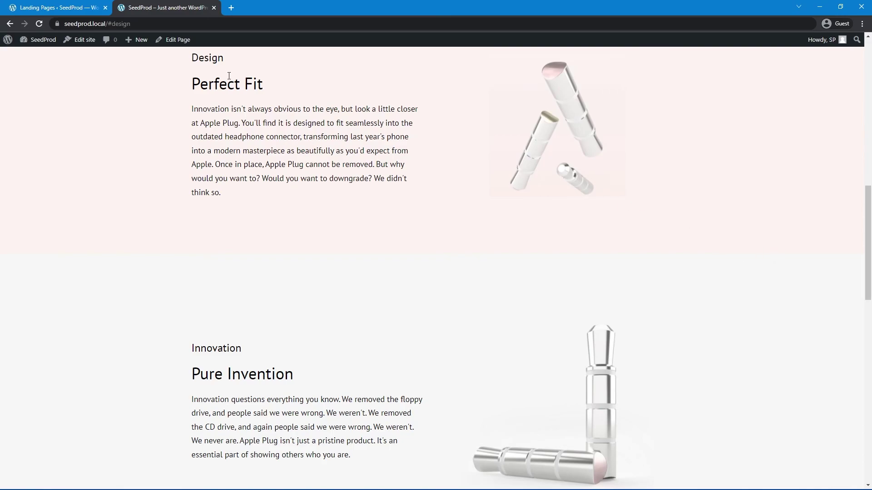
pyautogui.scroll(15, 843, 241)
pyautogui.click(605, 62)
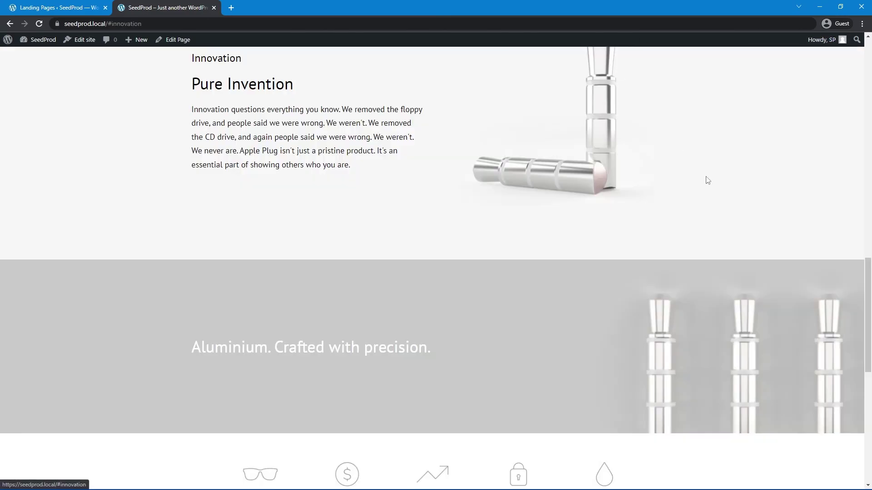
pyautogui.scroll(10, 850, 294)
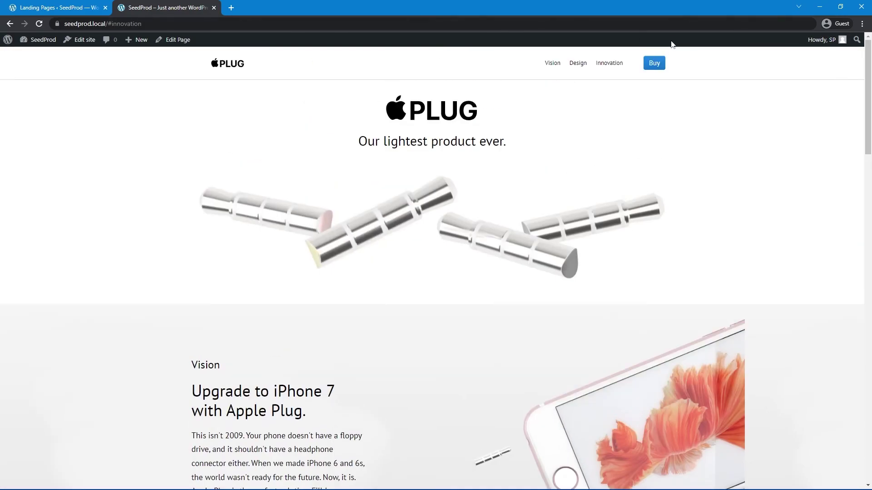
pyautogui.click(652, 66)
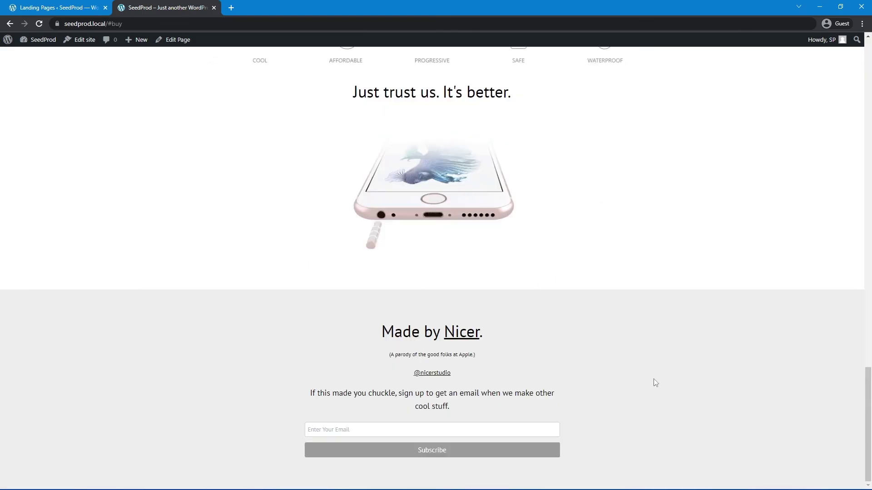